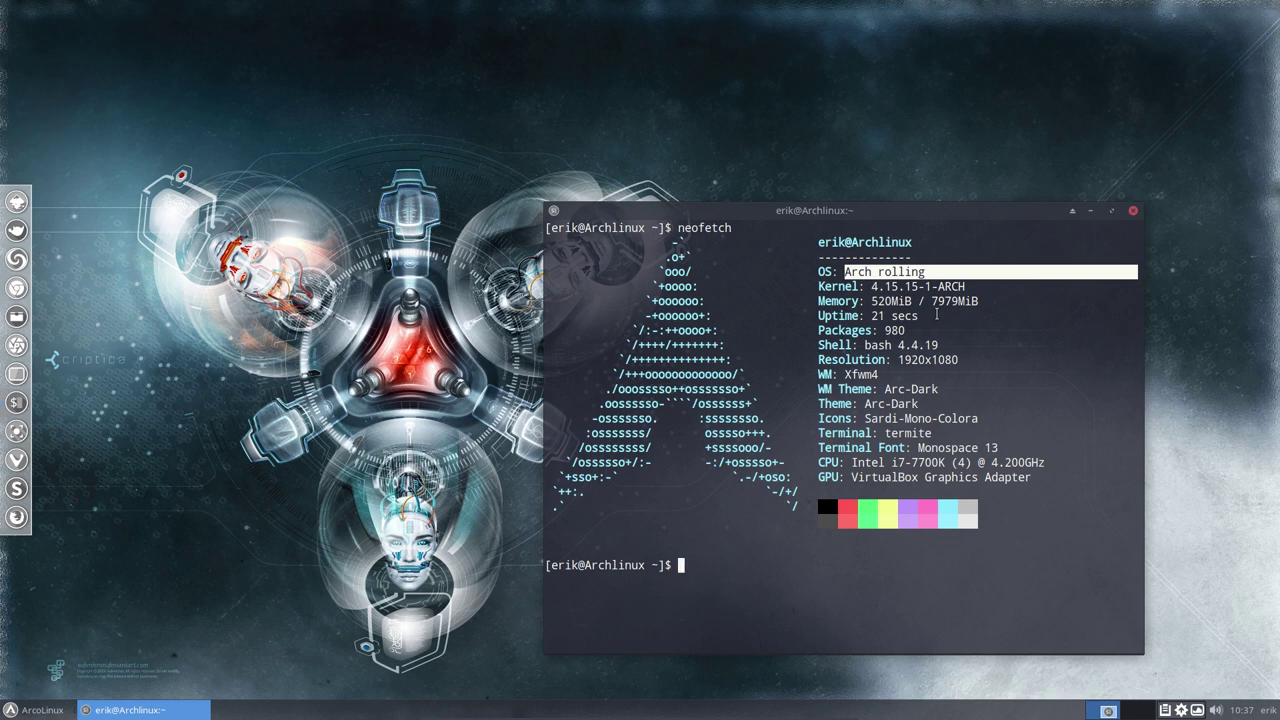
Close the terminal window and open the properties of the panel's application menu button
left_click(1134, 211)
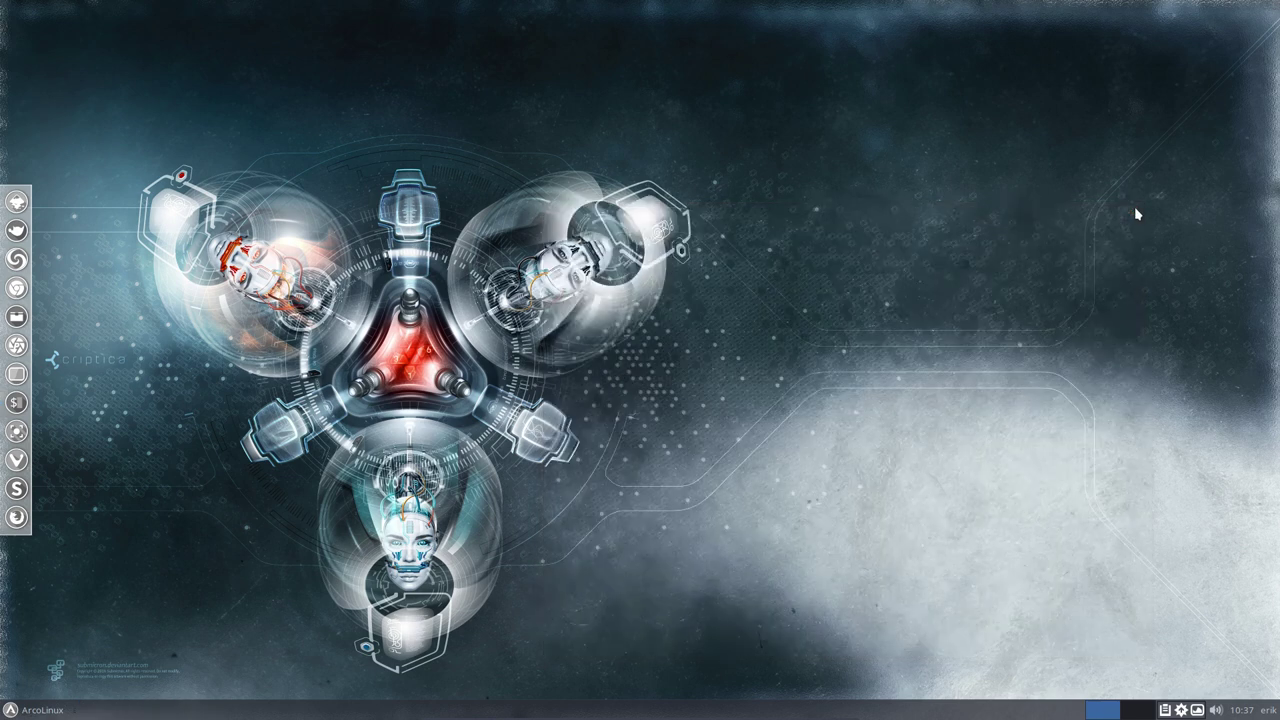
left_click(40, 712)
left_click(40, 712)
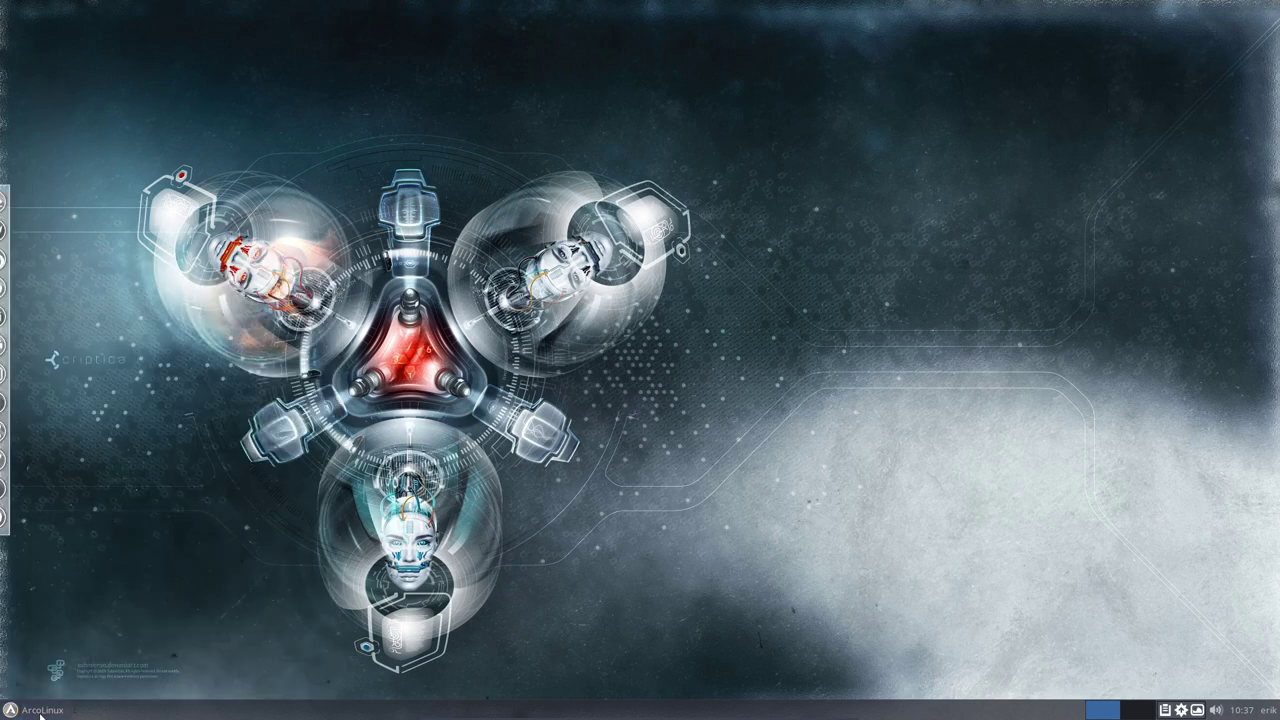
right_click(40, 712)
left_click(88, 585)
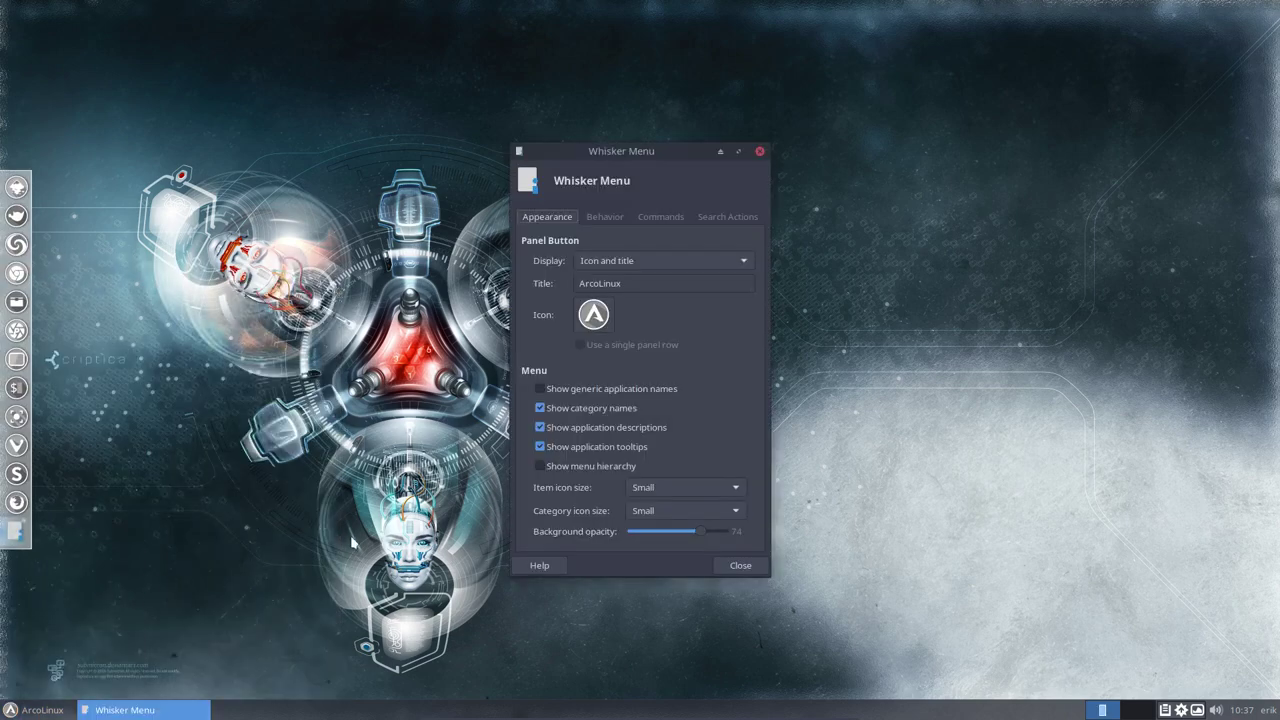
Change the menu button's title to "Arch Linux Xfce"
left_click_drag(640, 283, 567, 288)
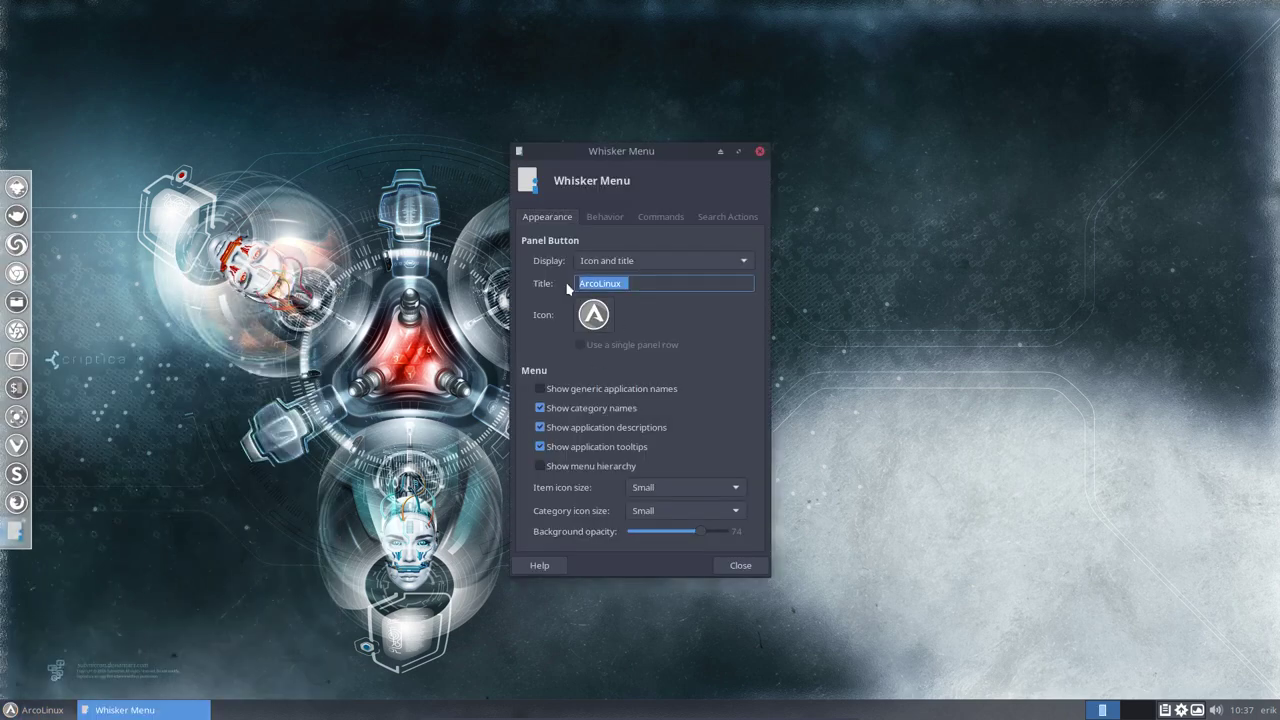
type("Arch L")
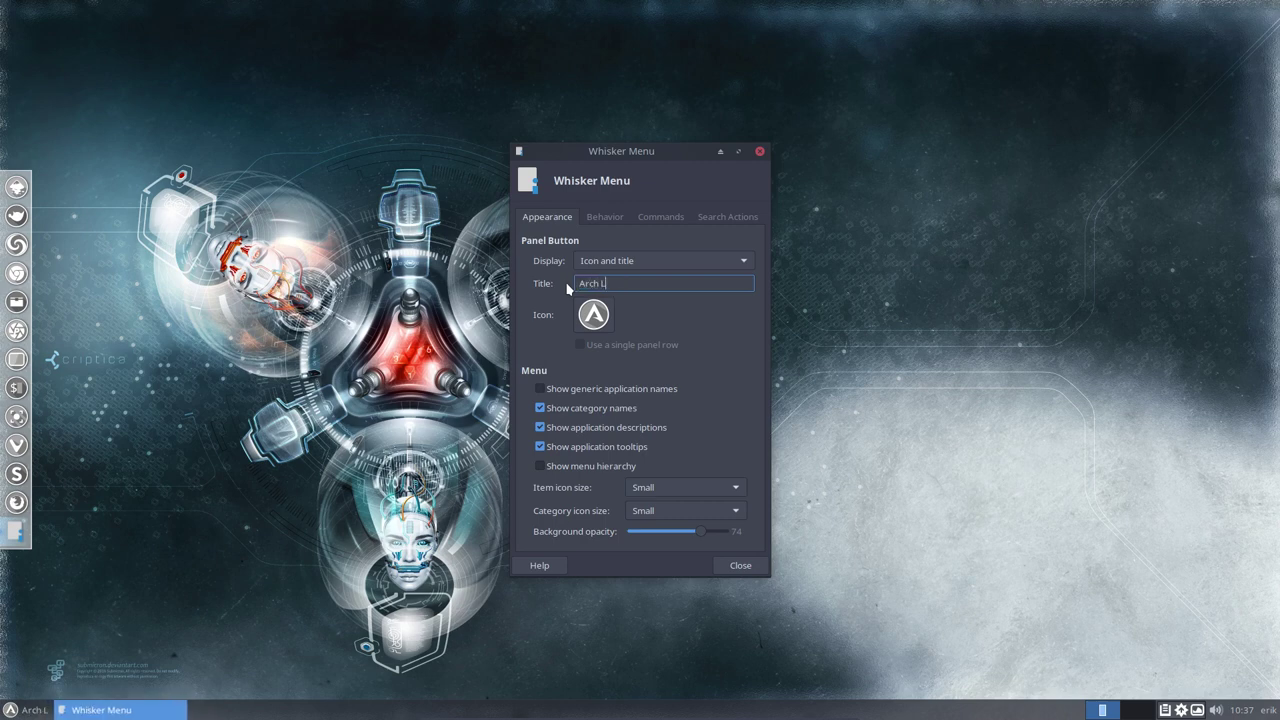
type("inux X")
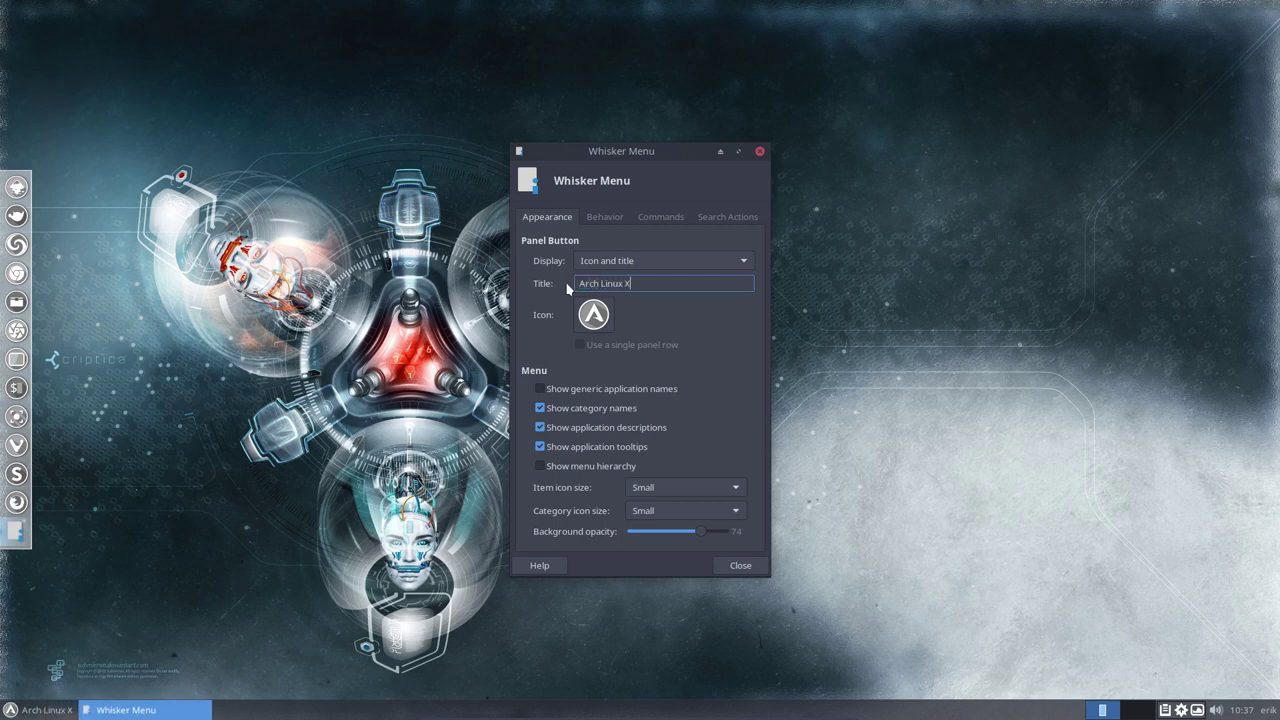
type("fre")
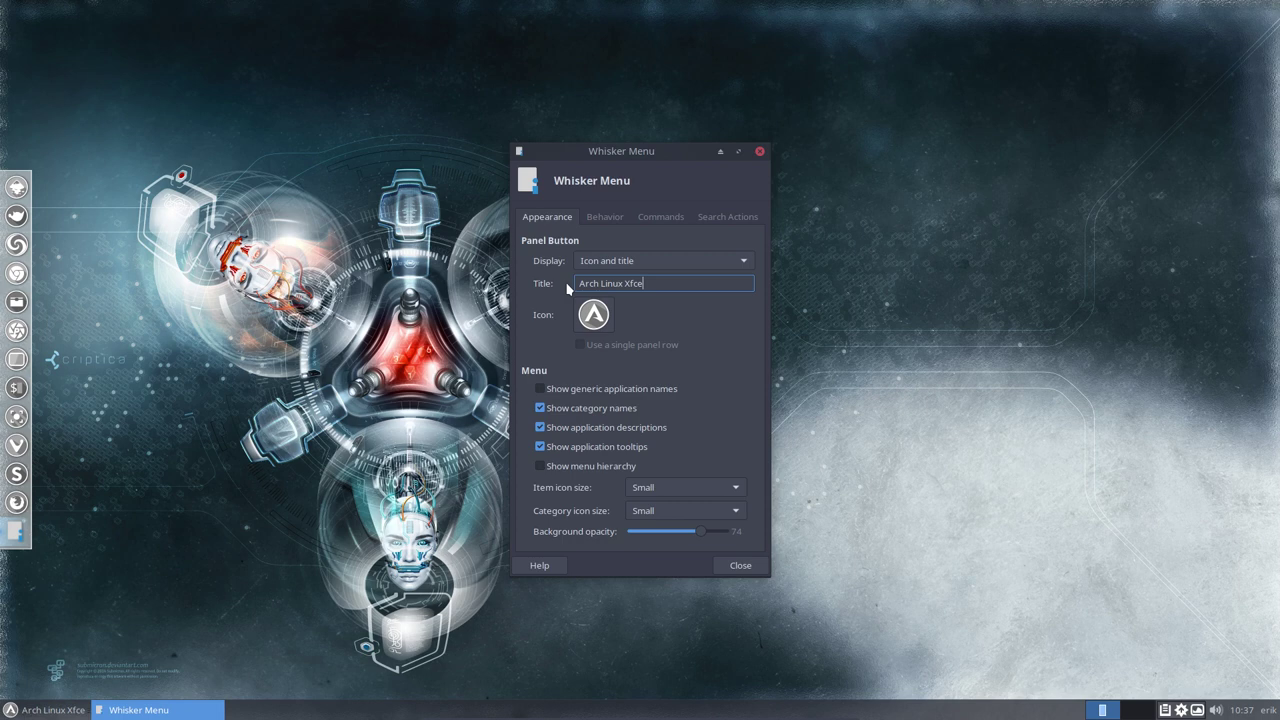
Open the icon chooser for the menu button and search the application icons for "arch"
left_click(593, 314)
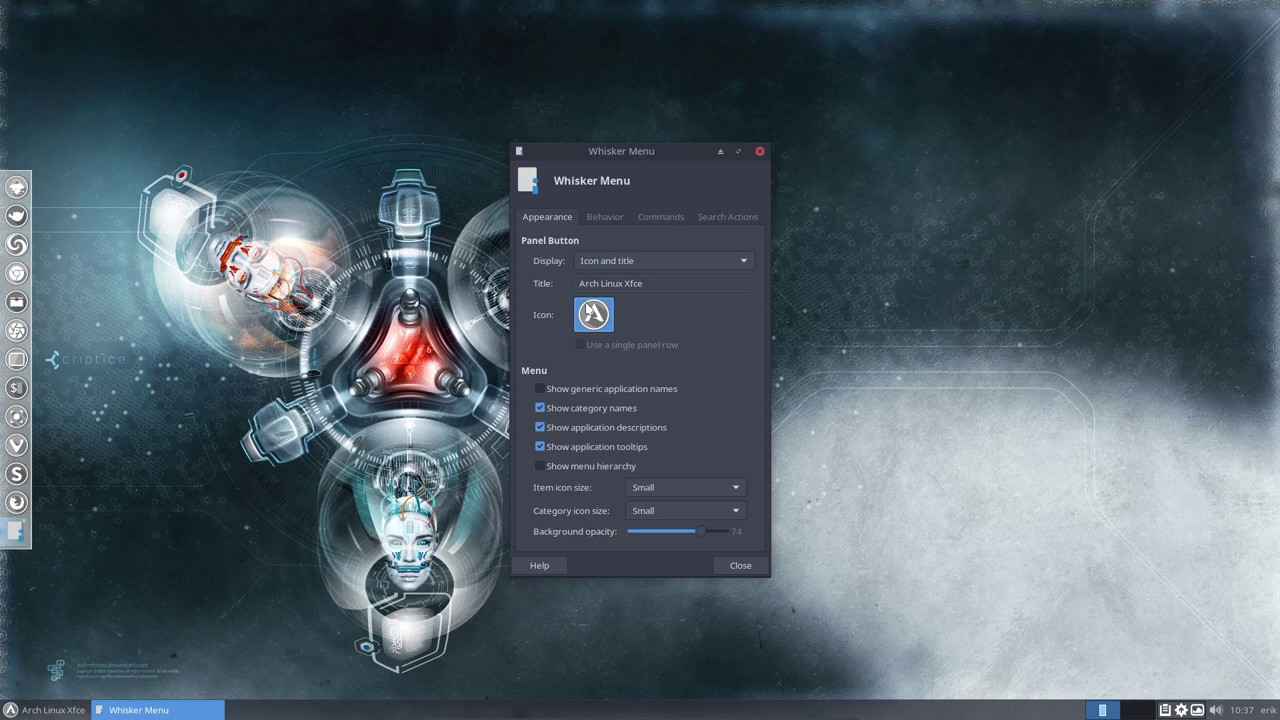
left_click(590, 312)
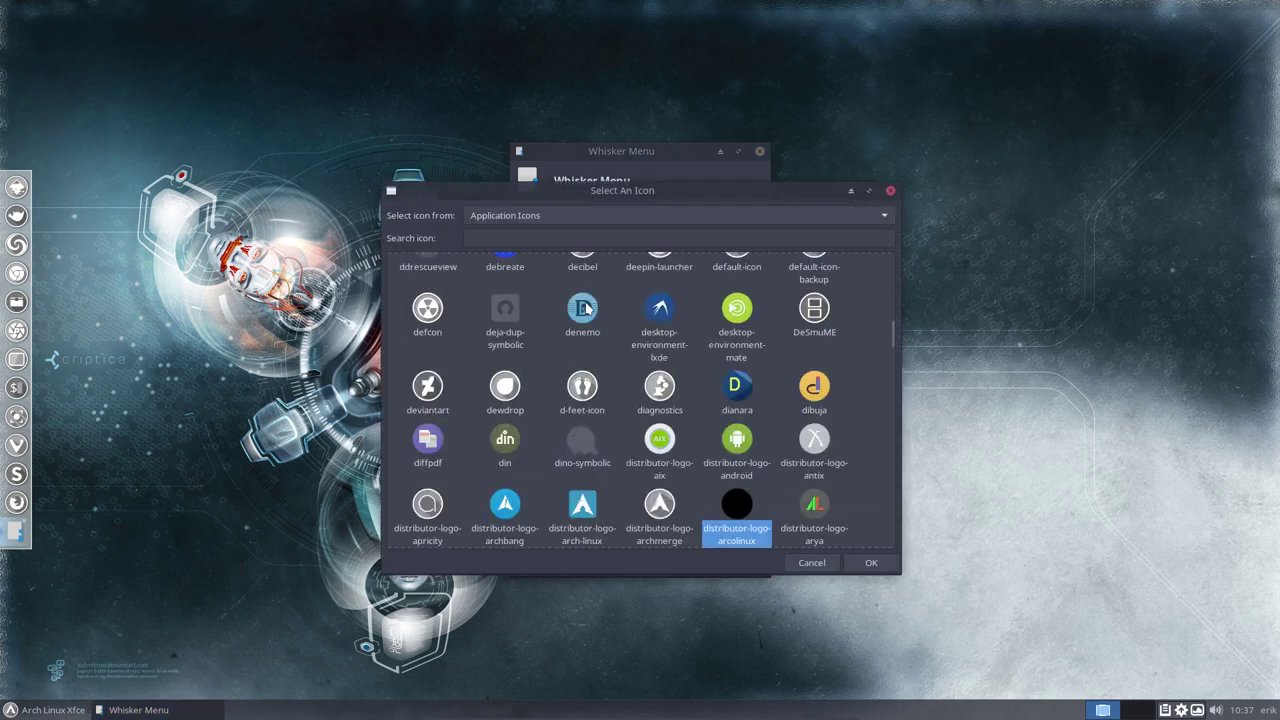
left_click(495, 238)
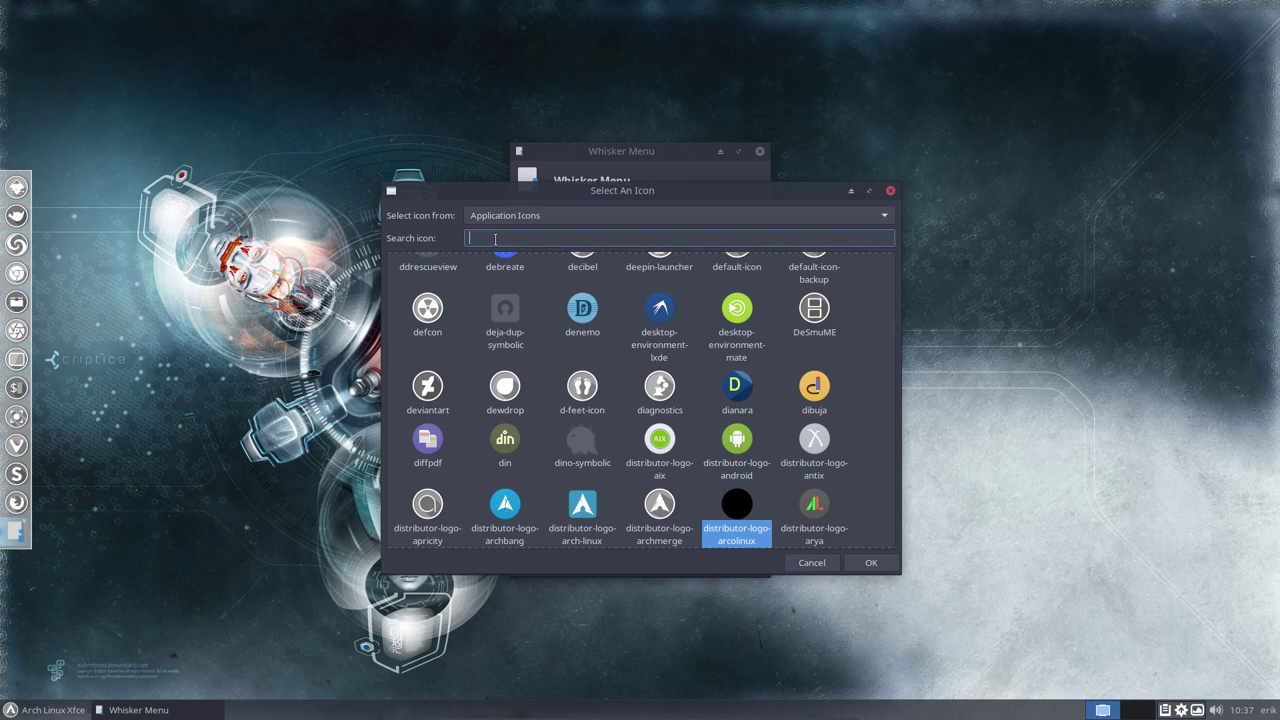
type("arch")
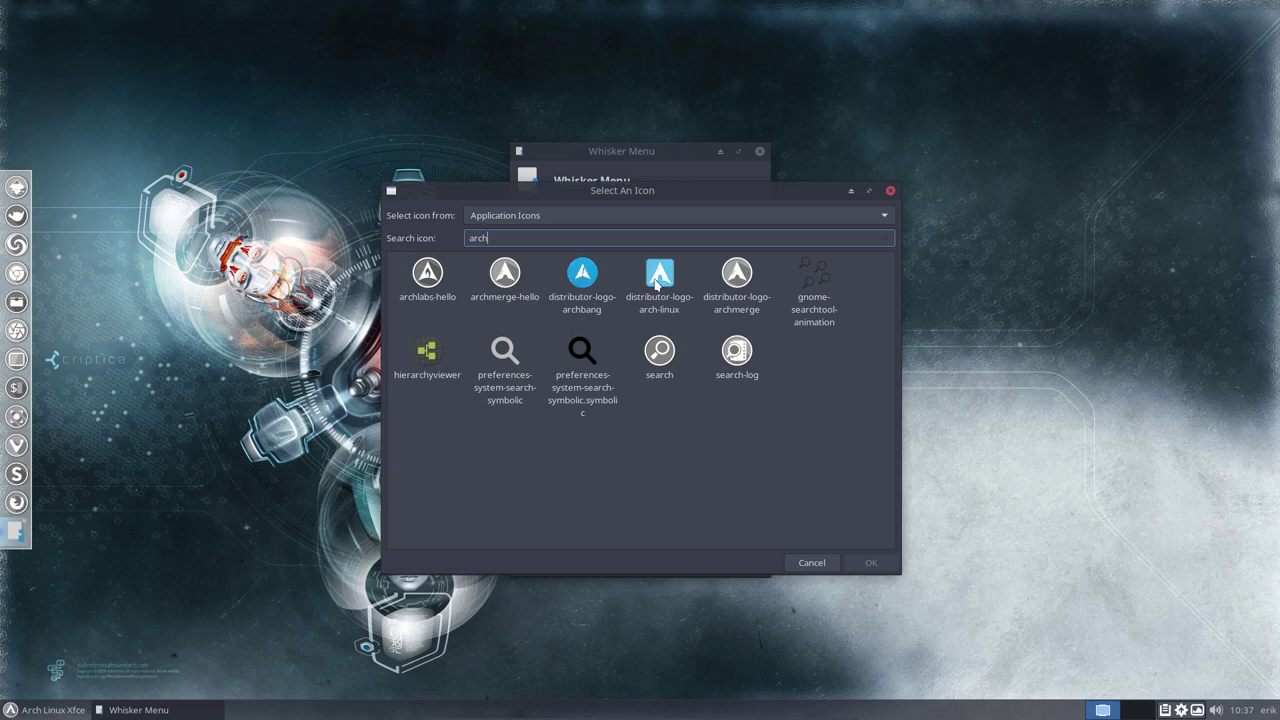
type("lin")
key("BackSpace")
key("BackSpace")
key("BackSpace")
Search all icons for "archlin" and apply distributor-logo-archlinux as the menu button's icon
left_click(543, 218)
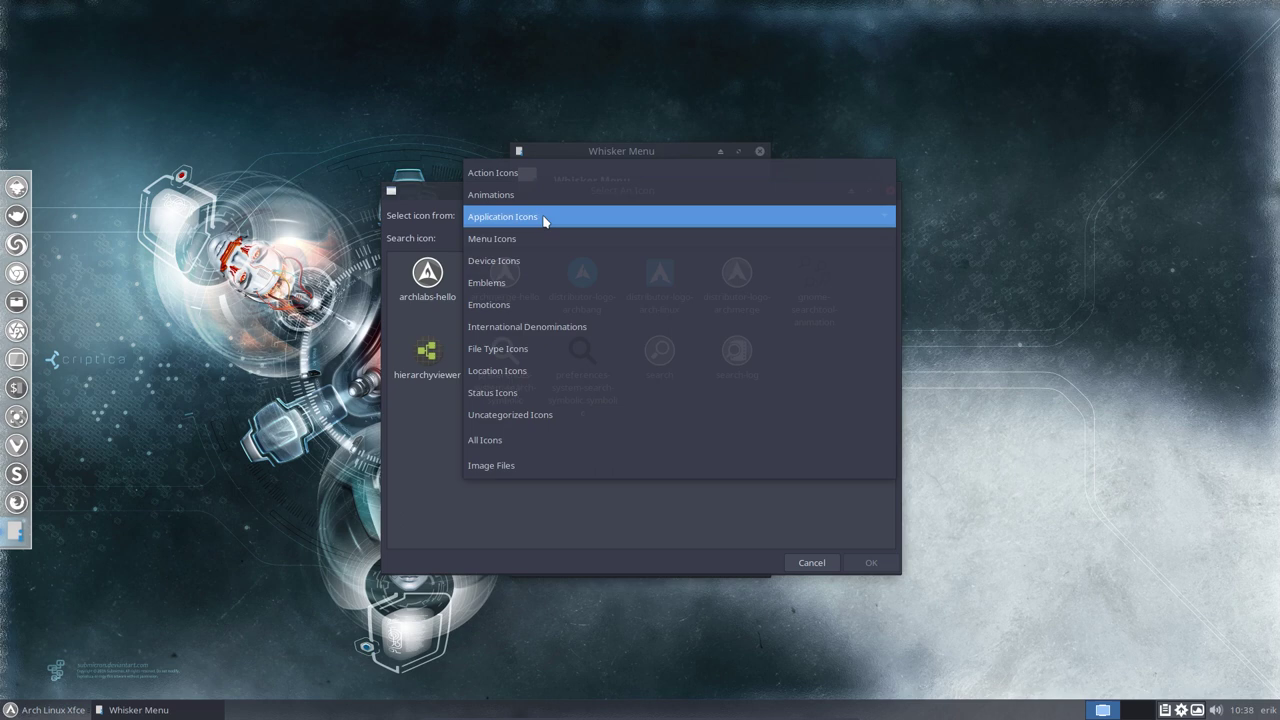
left_click(531, 437)
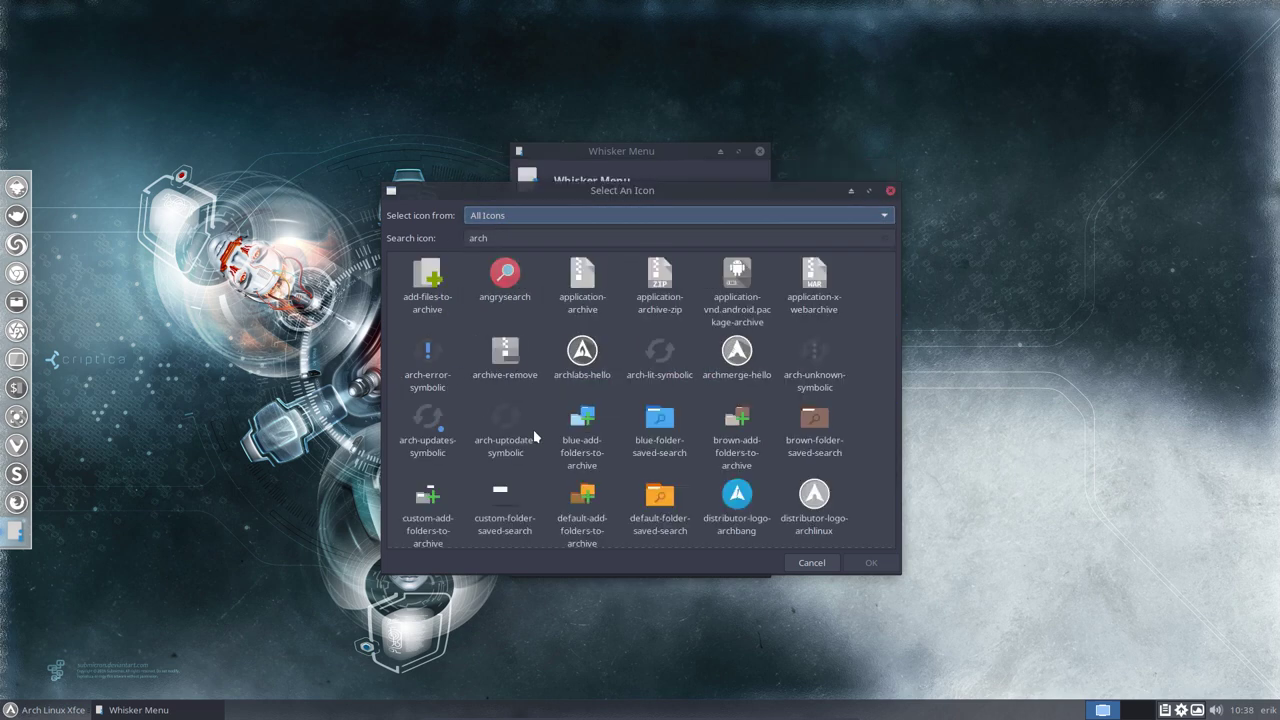
left_click(505, 238)
type("lin")
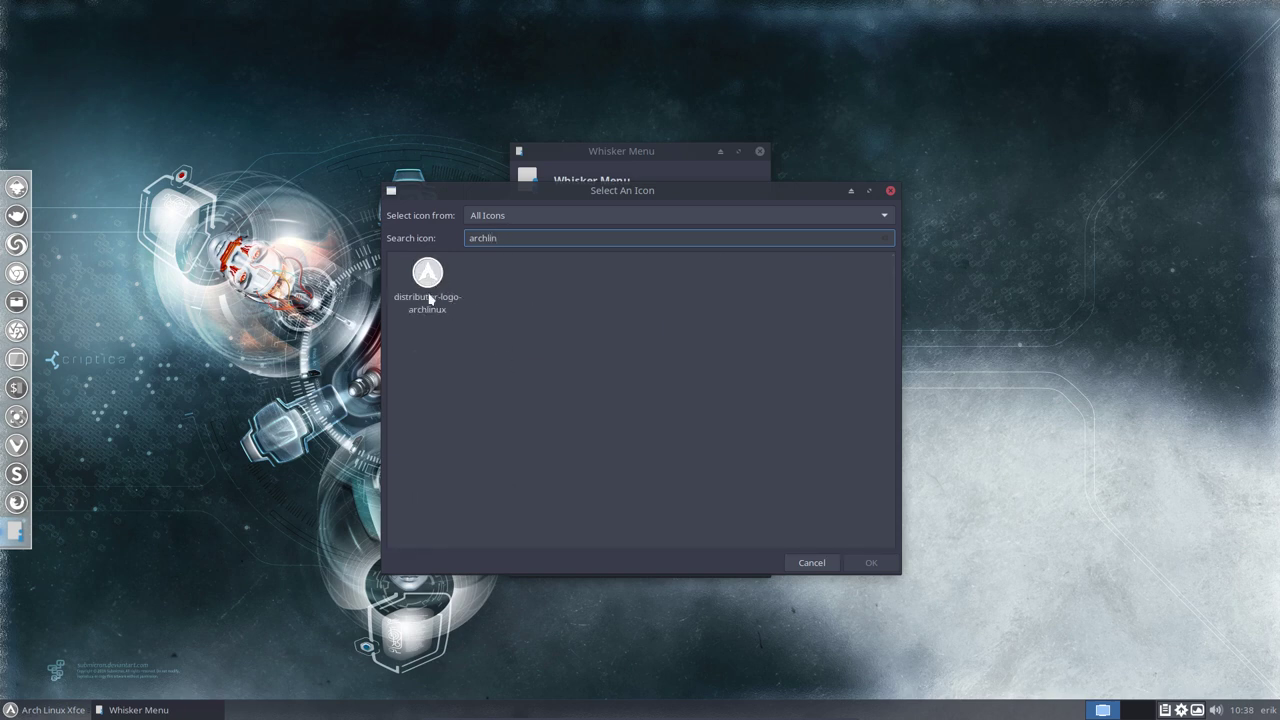
left_click(428, 285)
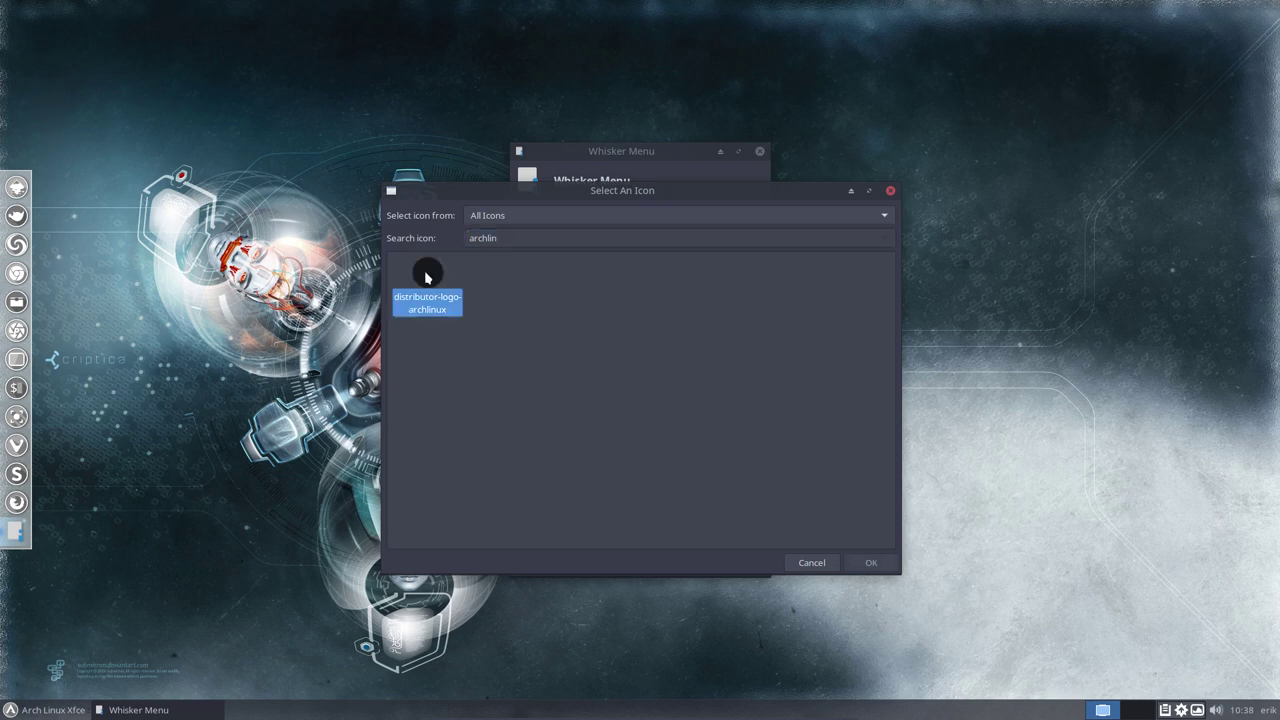
left_click(870, 563)
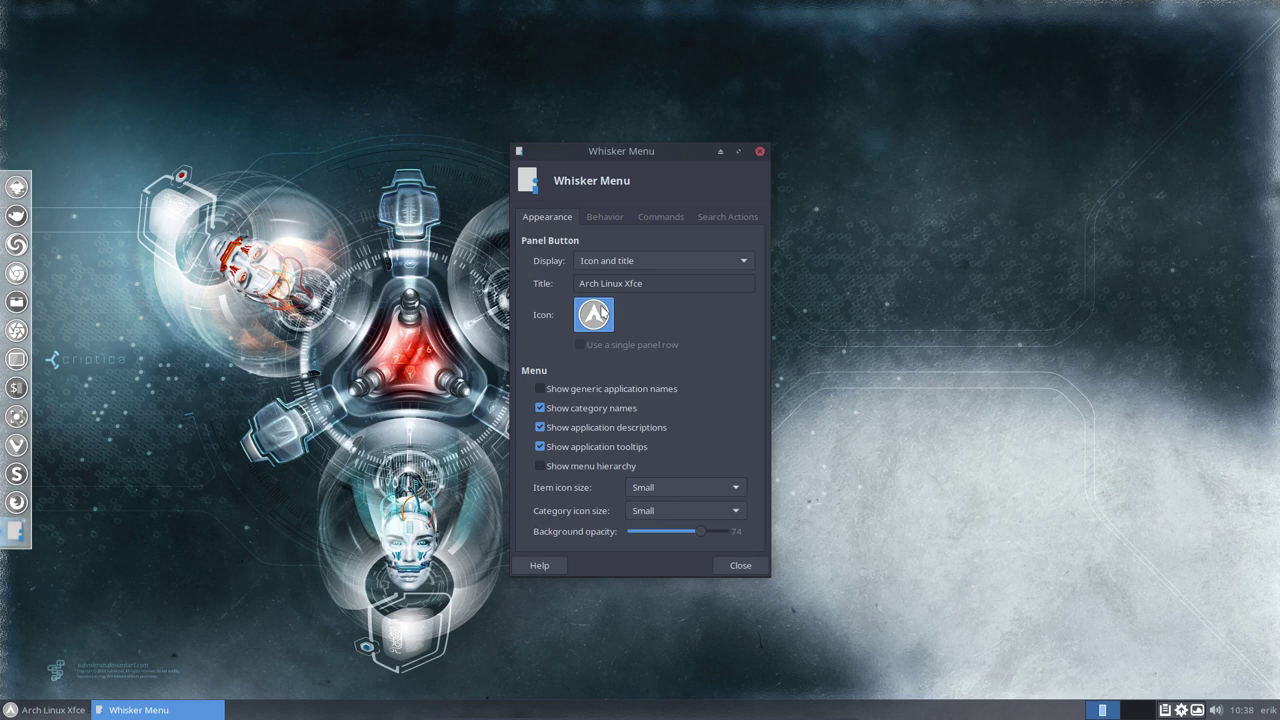
Set the menu button's icon to start-here-symbolic-13 from the Location Icons and close the menu properties
left_click(598, 314)
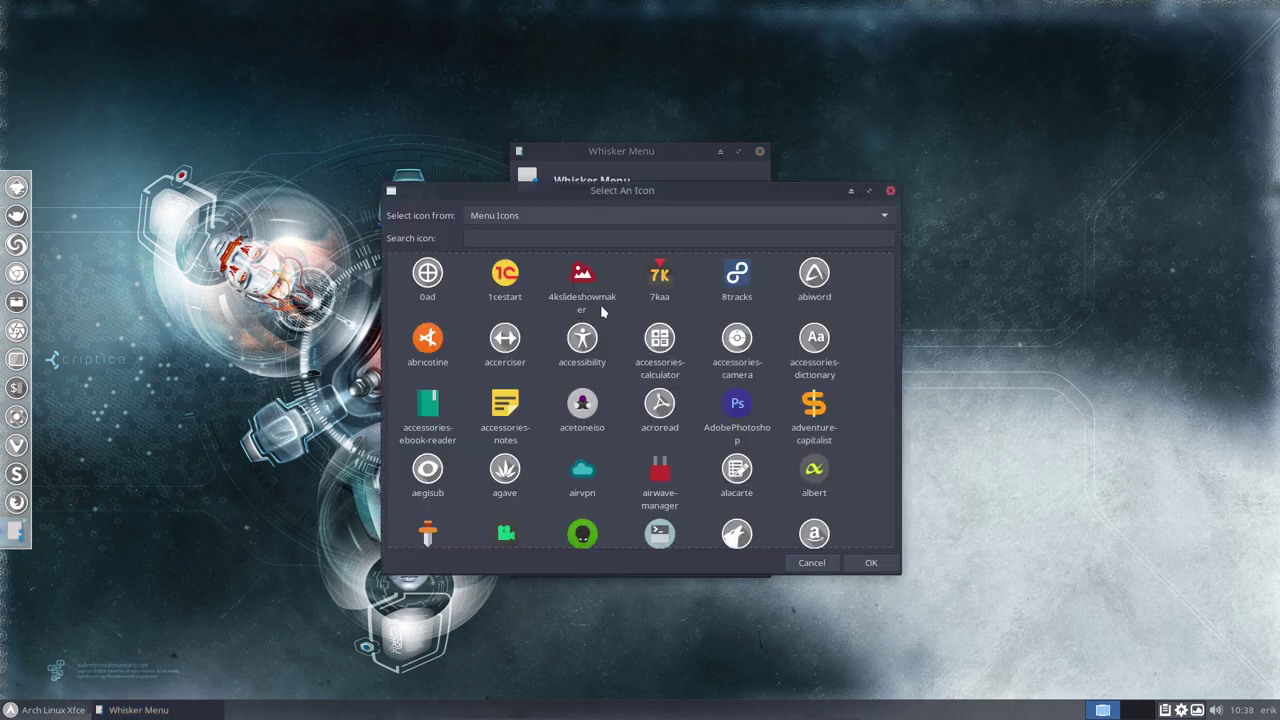
left_click(543, 217)
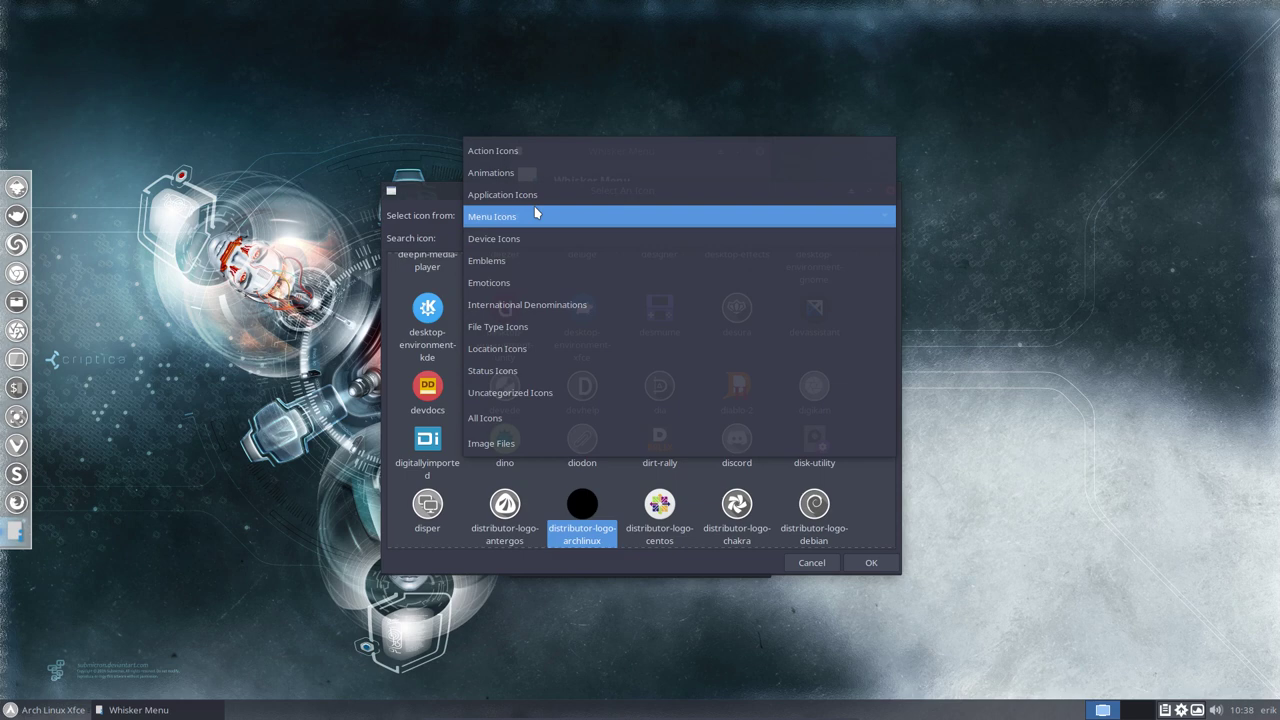
left_click(519, 350)
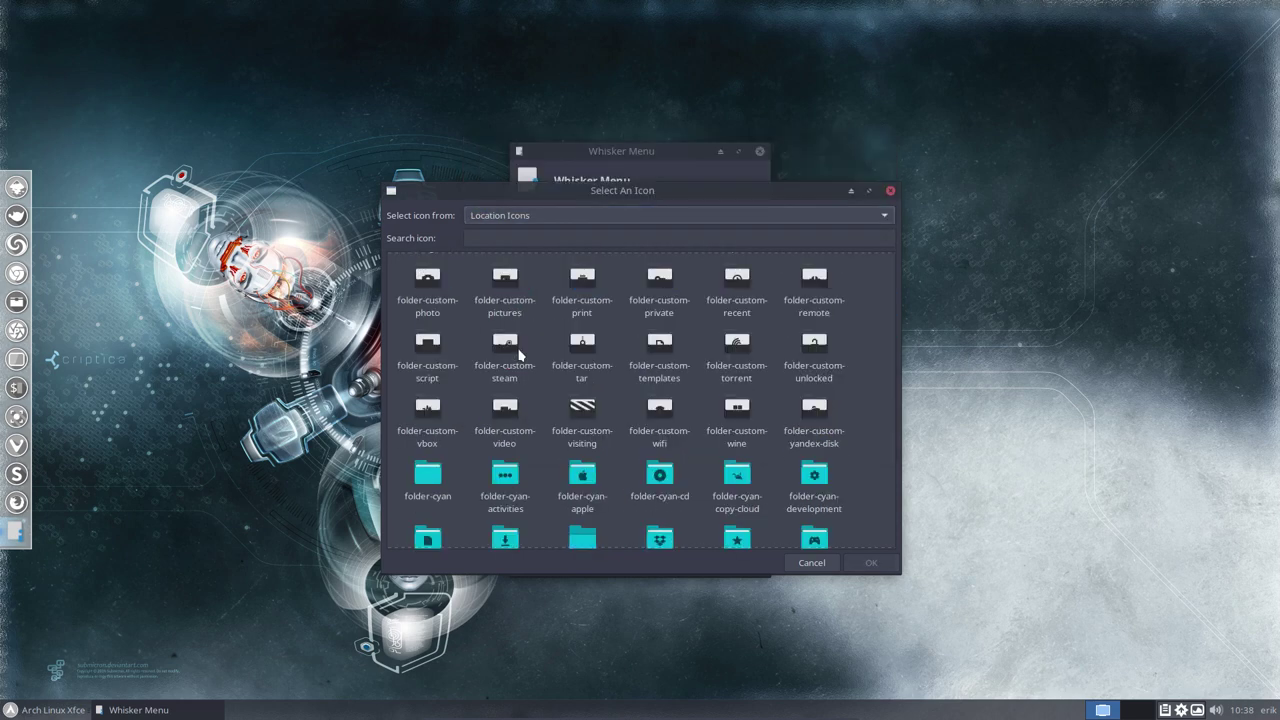
scroll(548, 425, "down", 15)
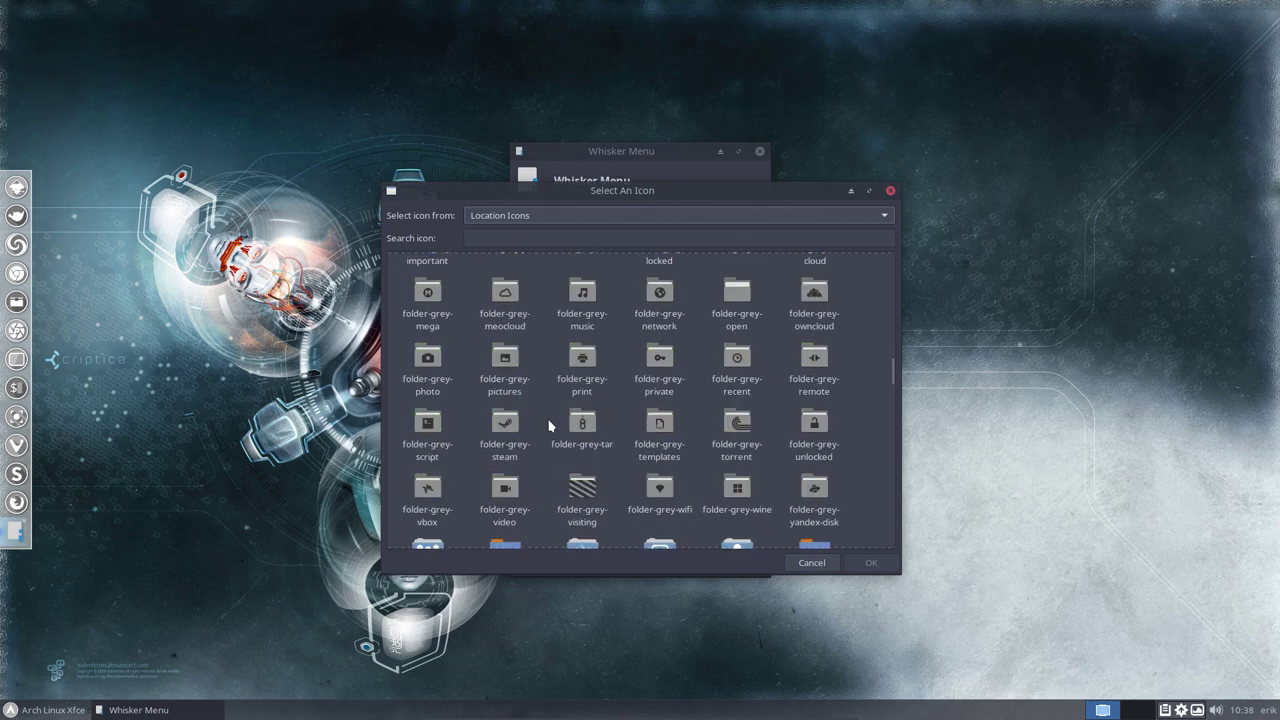
scroll(548, 425, "down", 15)
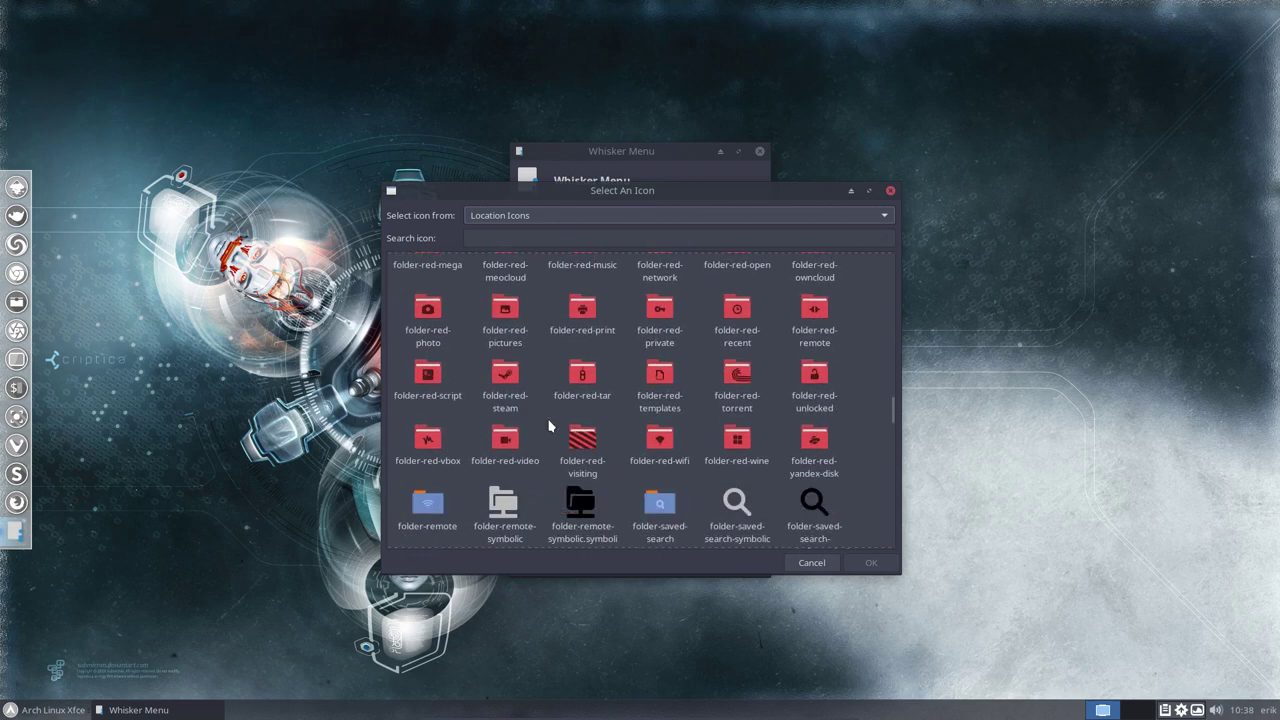
scroll(548, 425, "down", 15)
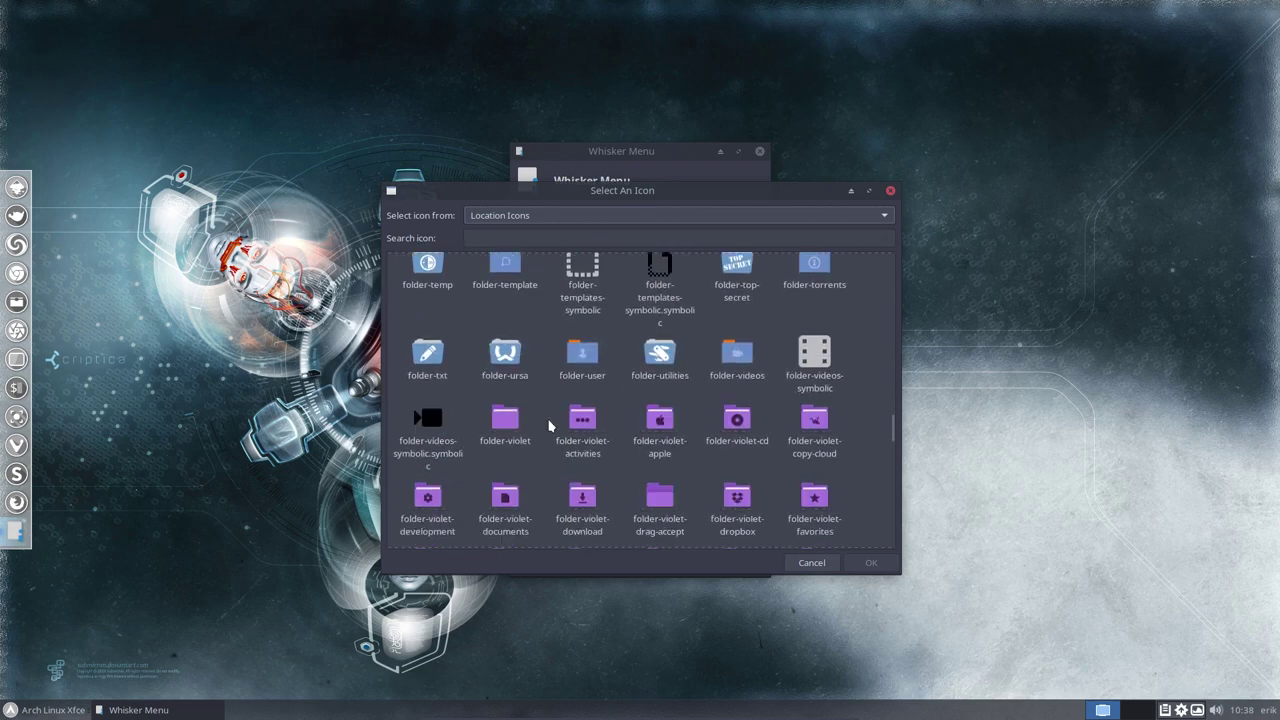
scroll(548, 425, "down", 15)
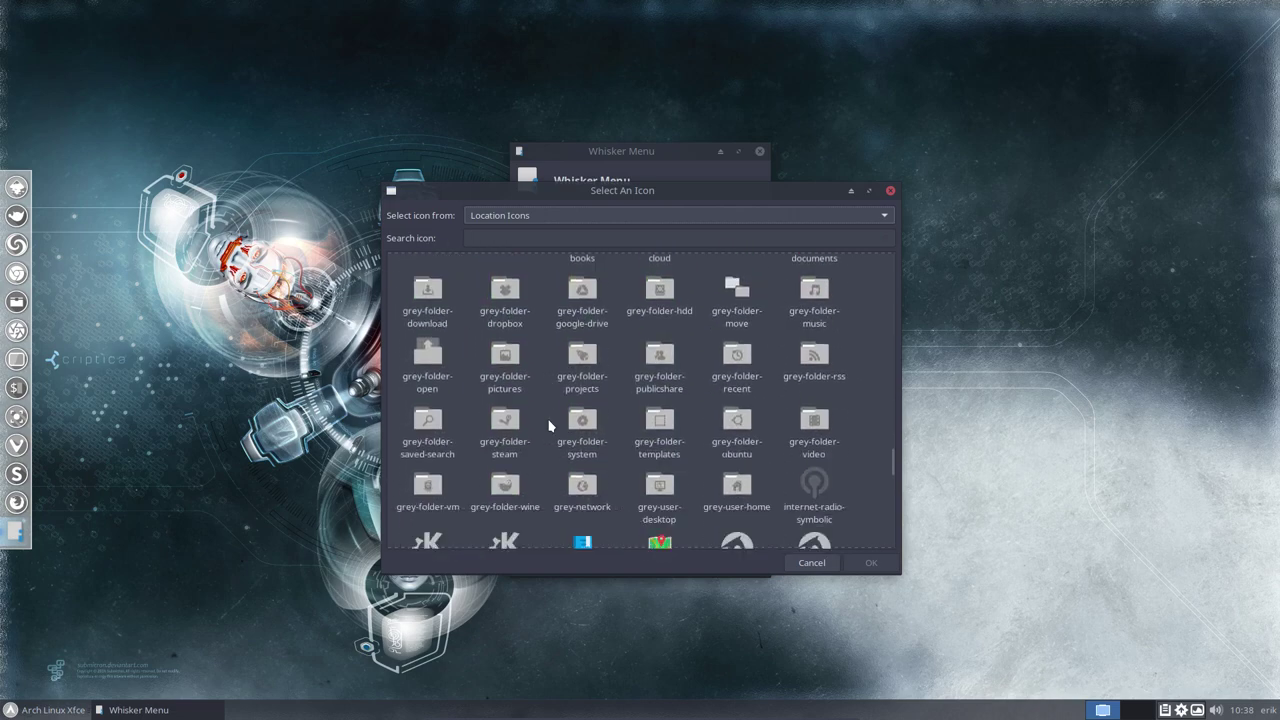
scroll(548, 425, "down", 4)
scroll(548, 425, "down", 2)
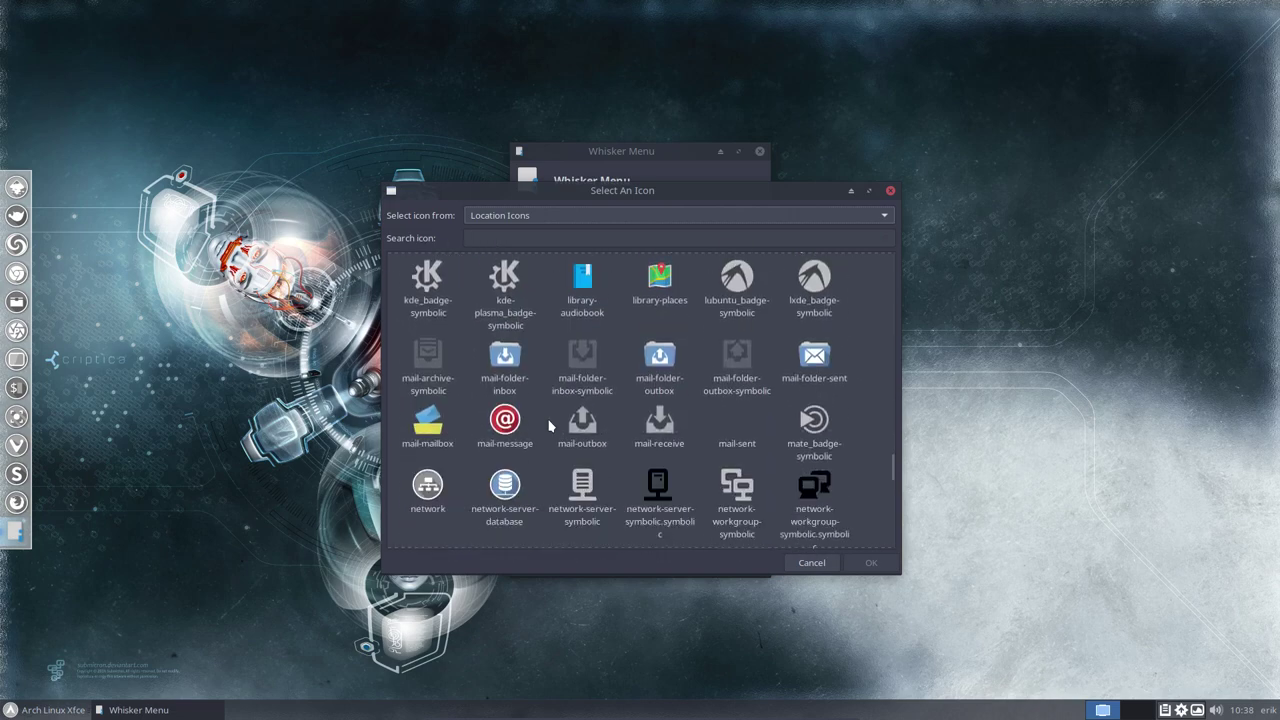
scroll(548, 425, "down", 20)
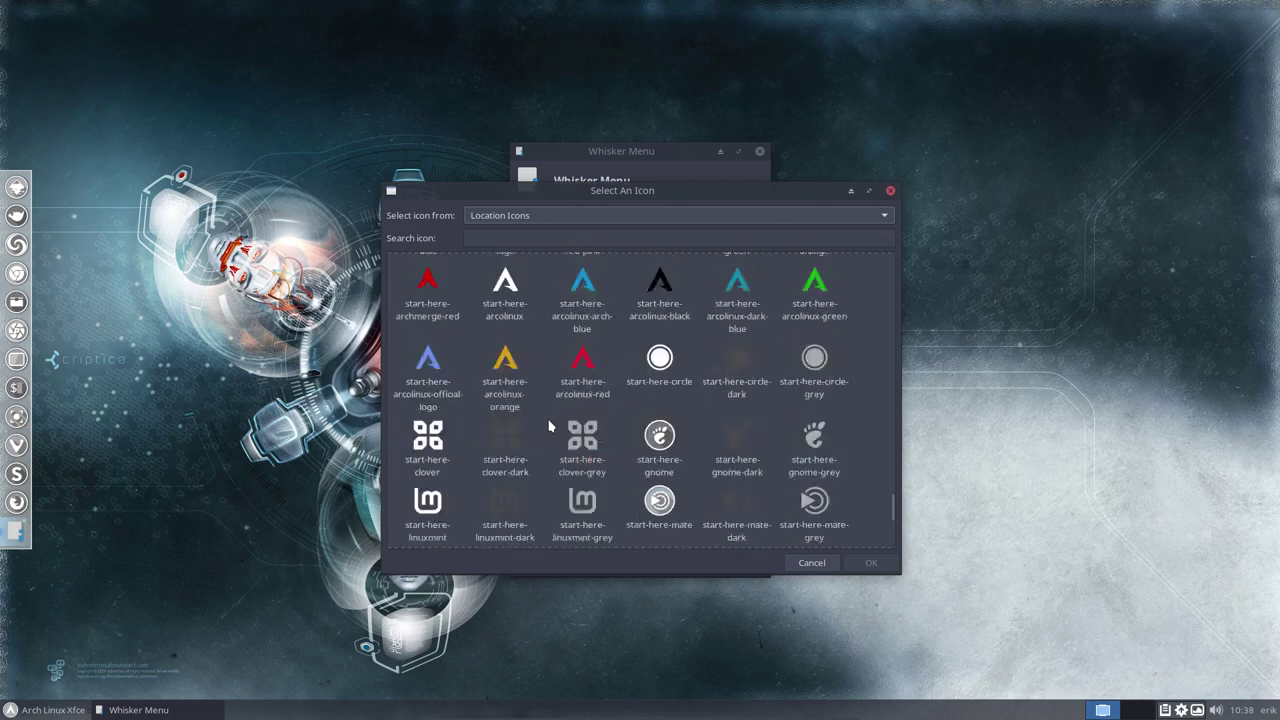
scroll(548, 425, "down", 10)
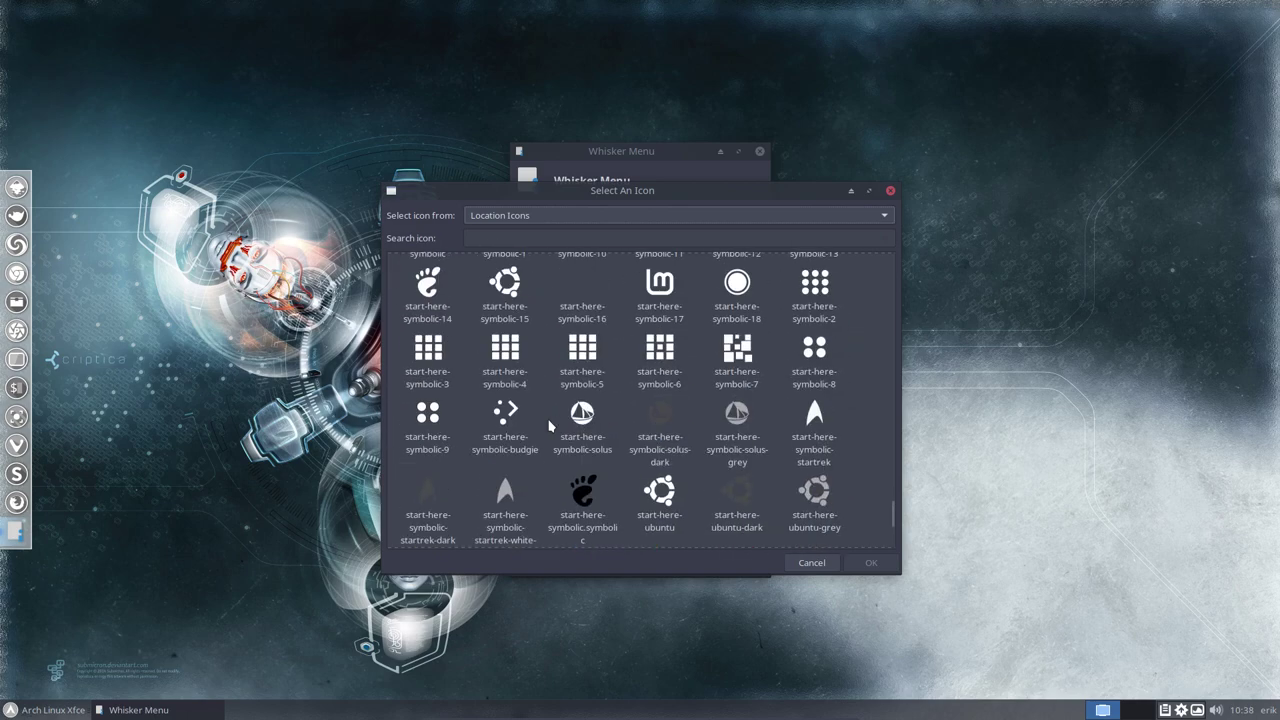
scroll(548, 425, "up", 3)
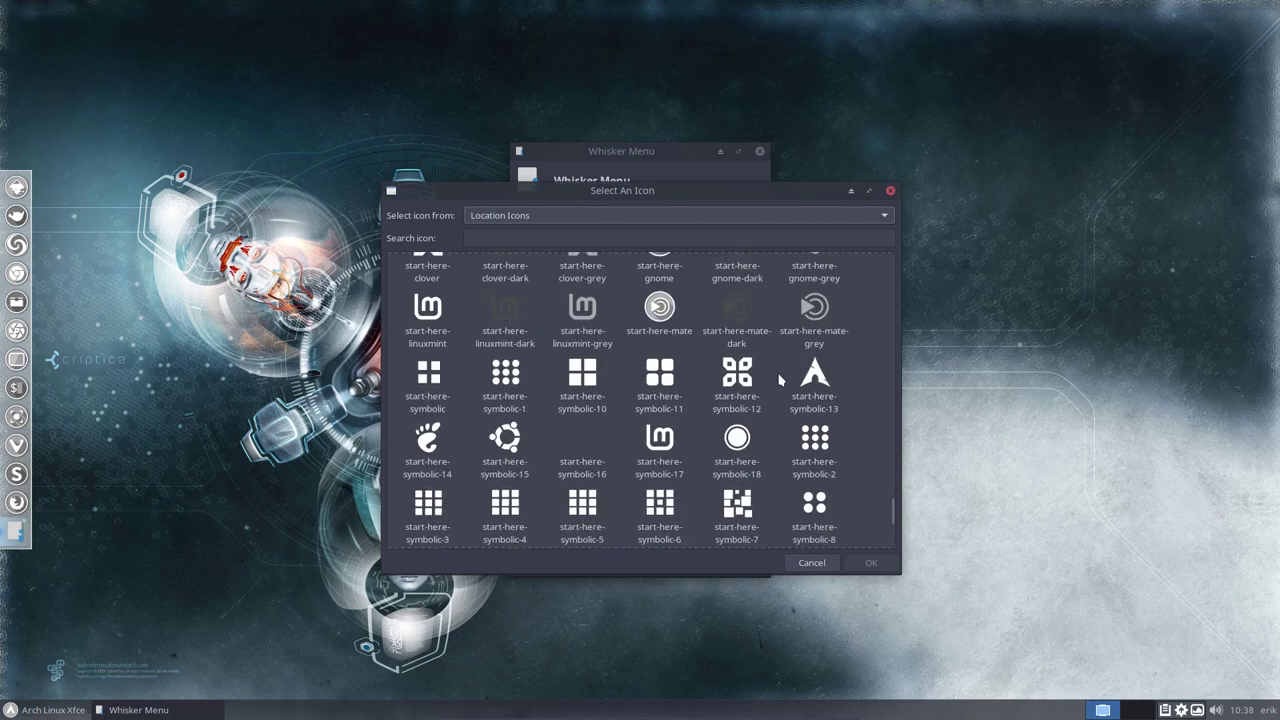
left_click(812, 375)
left_click(866, 563)
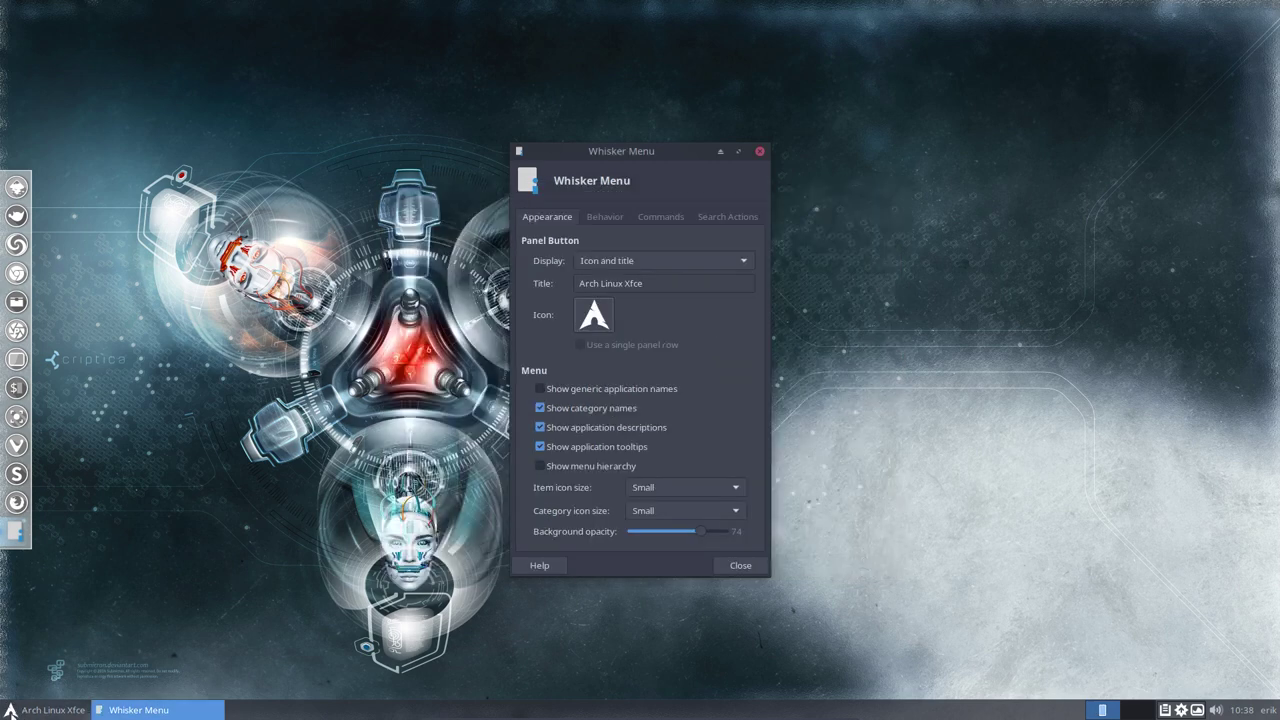
left_click(622, 219)
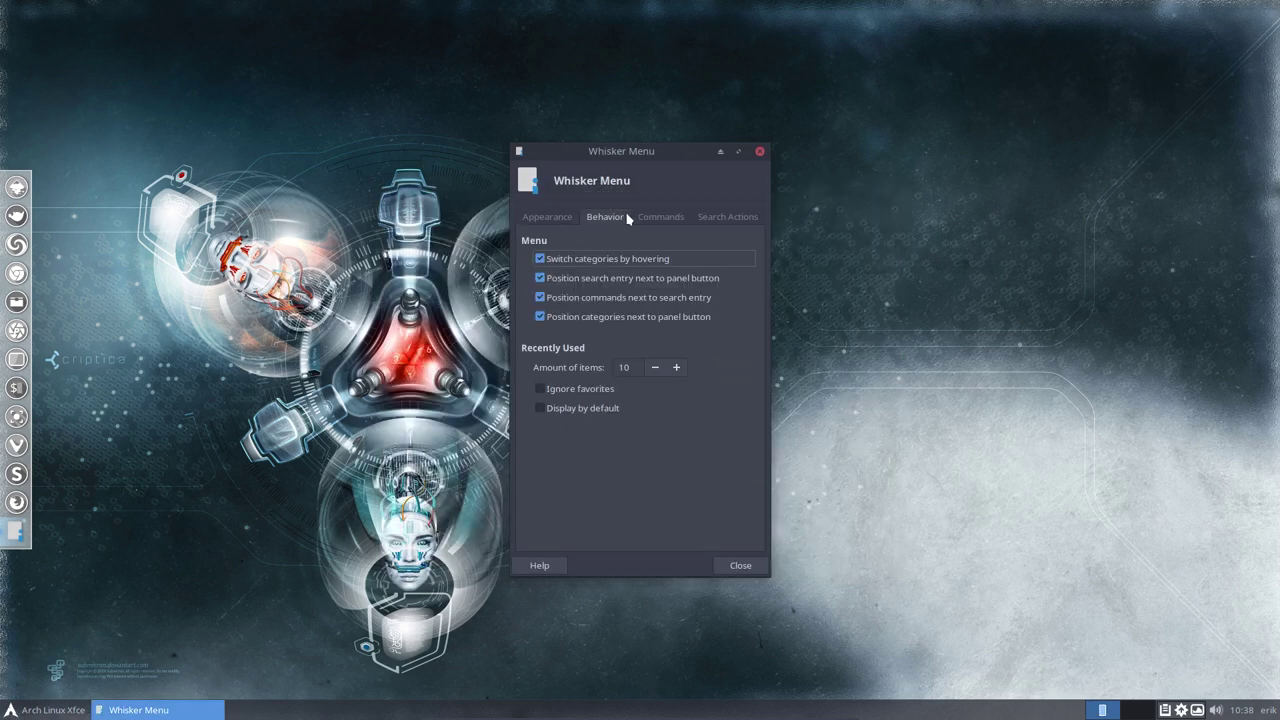
left_click(759, 151)
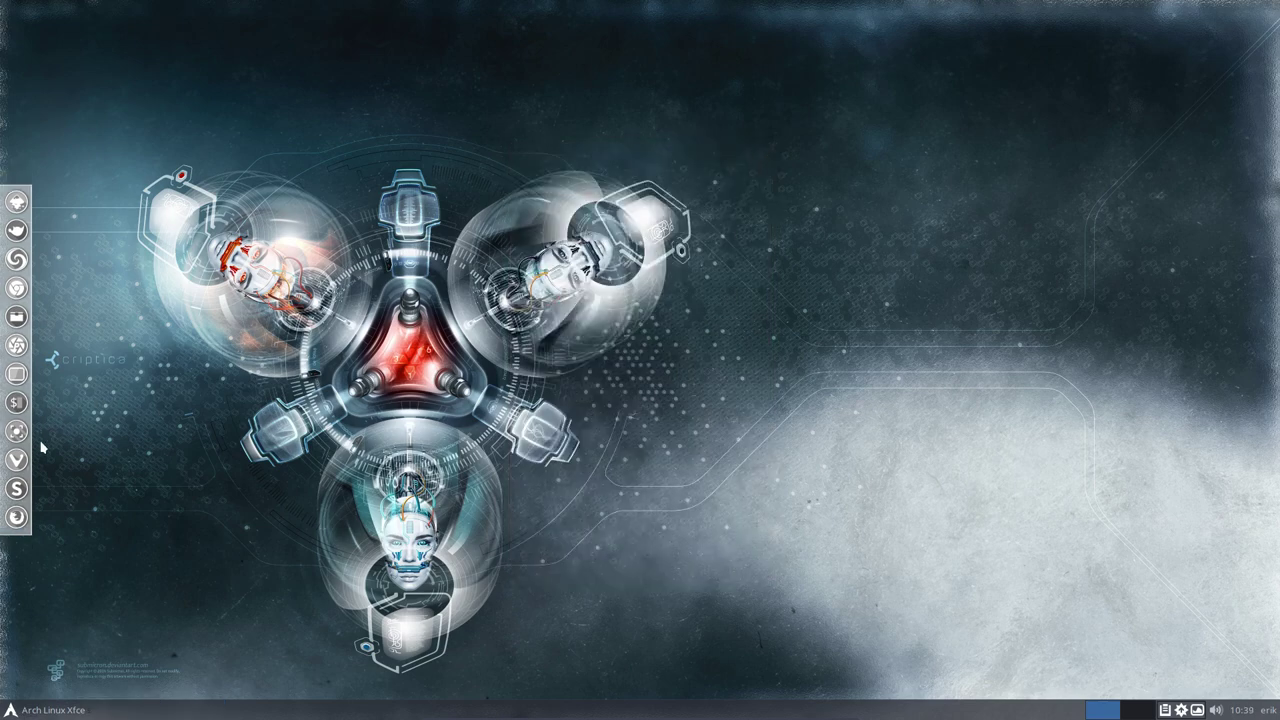
Open the user profile editor Mugshot from the application menu and browse for a new profile picture
left_click(36, 710)
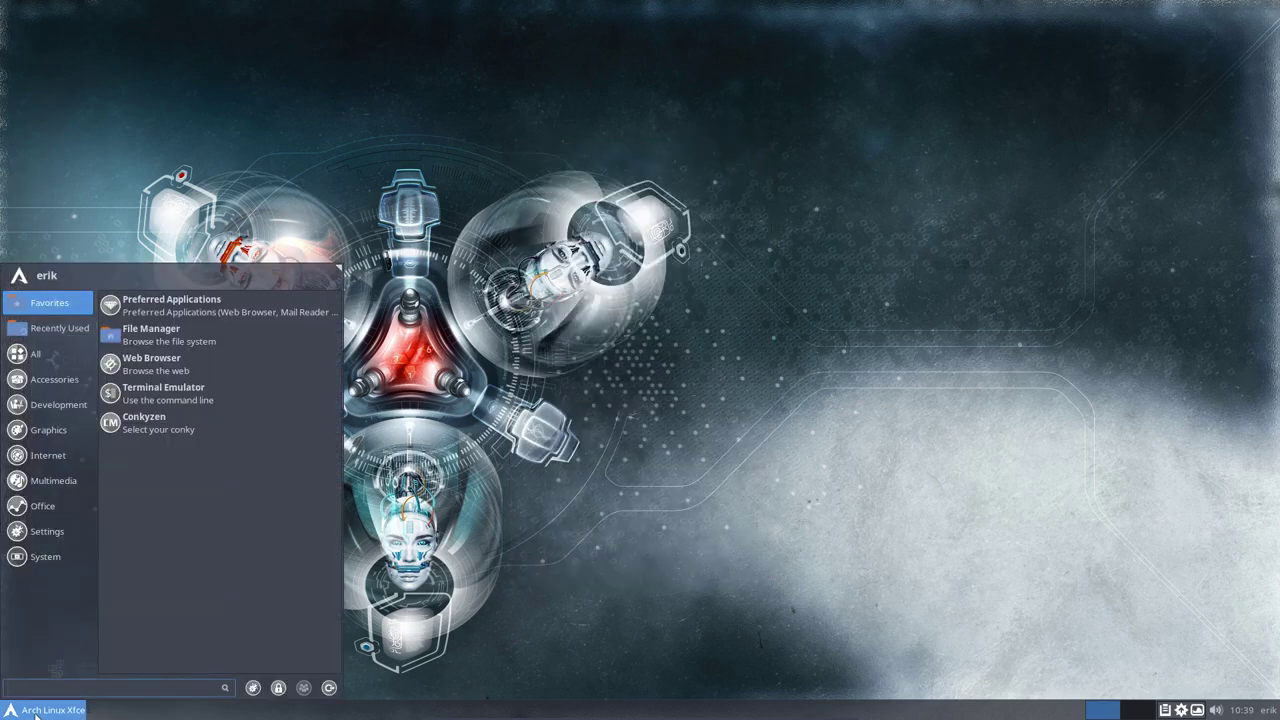
key("Escape")
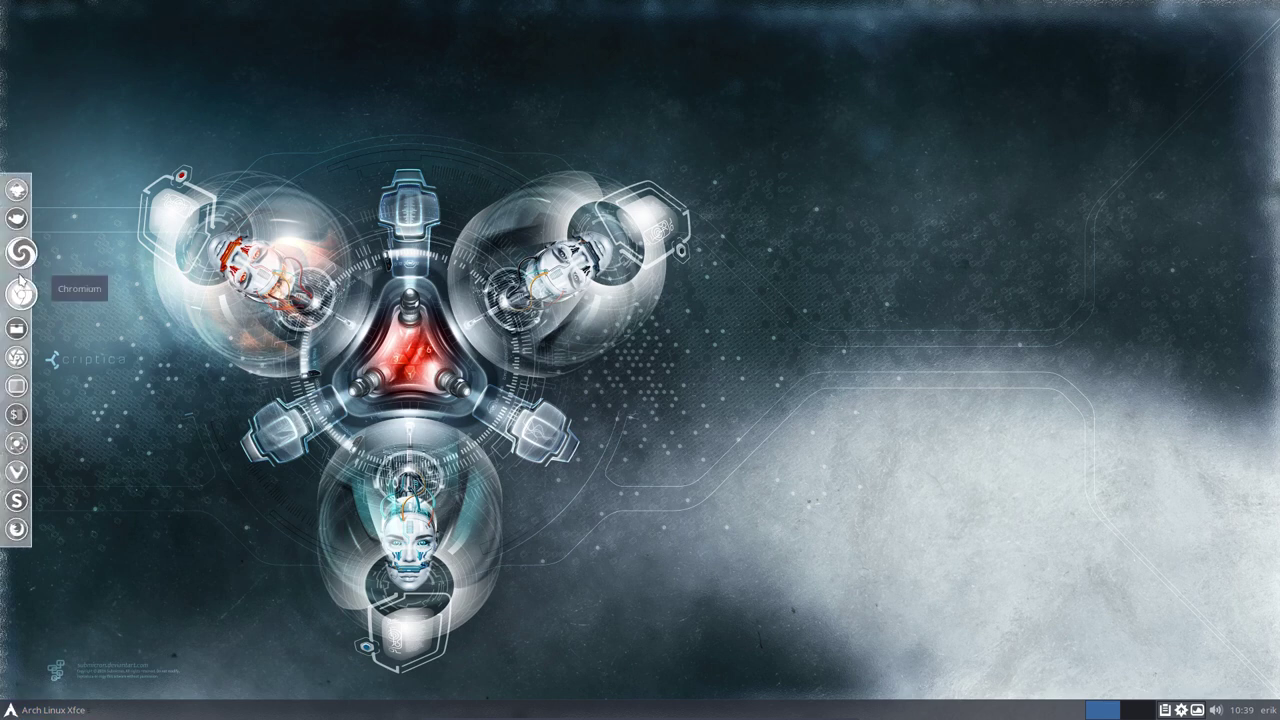
left_click(512, 370)
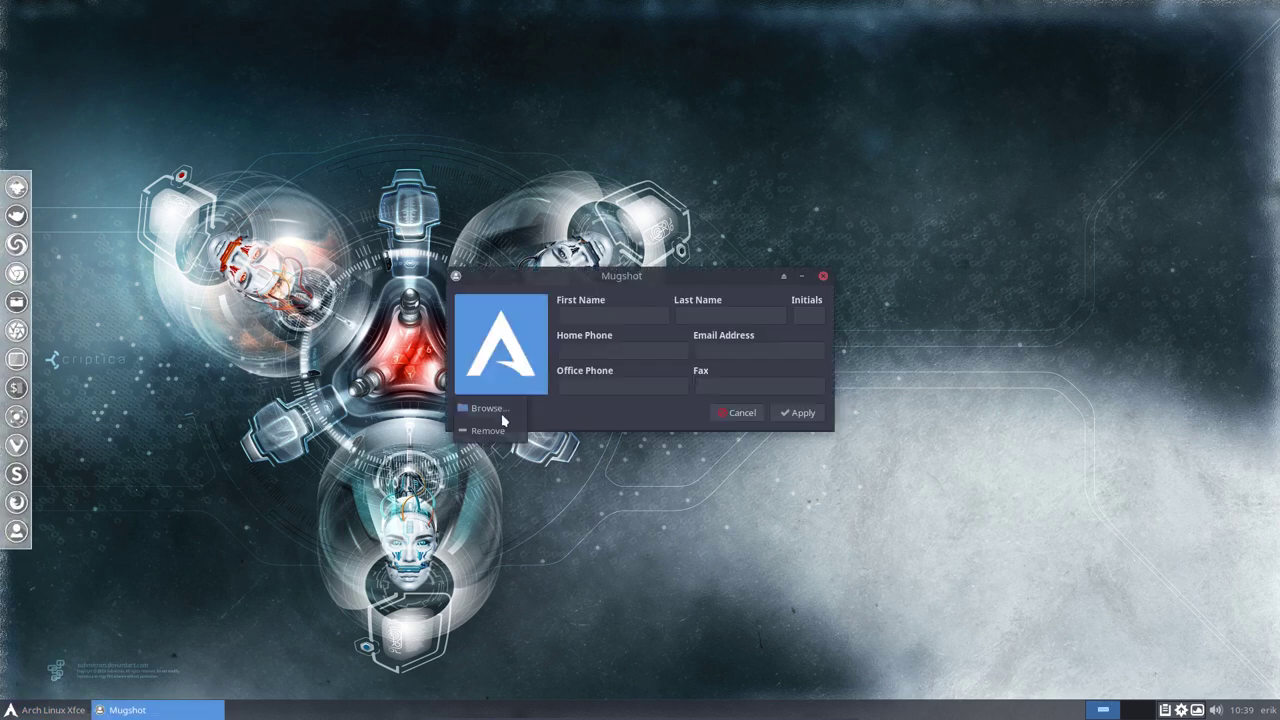
left_click(502, 410)
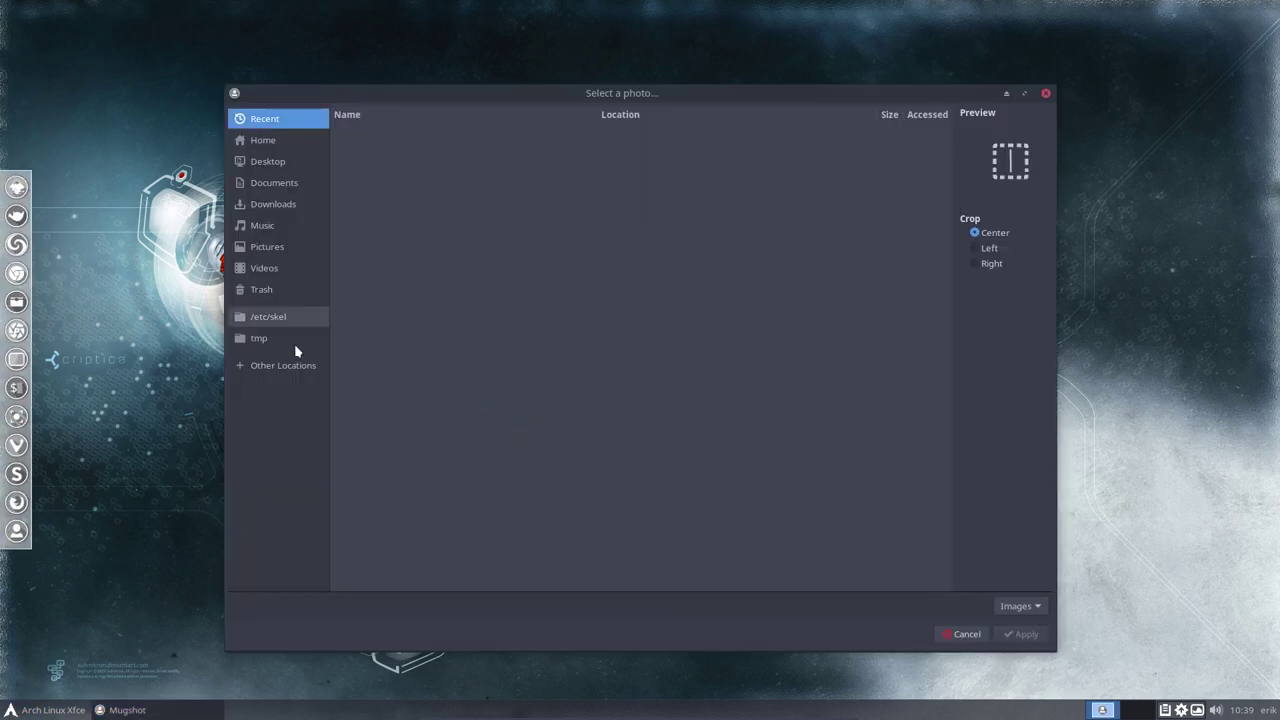
Browse the computer's file system to the folder /usr/share/icons/Sardi/scalable/places
left_click(286, 368)
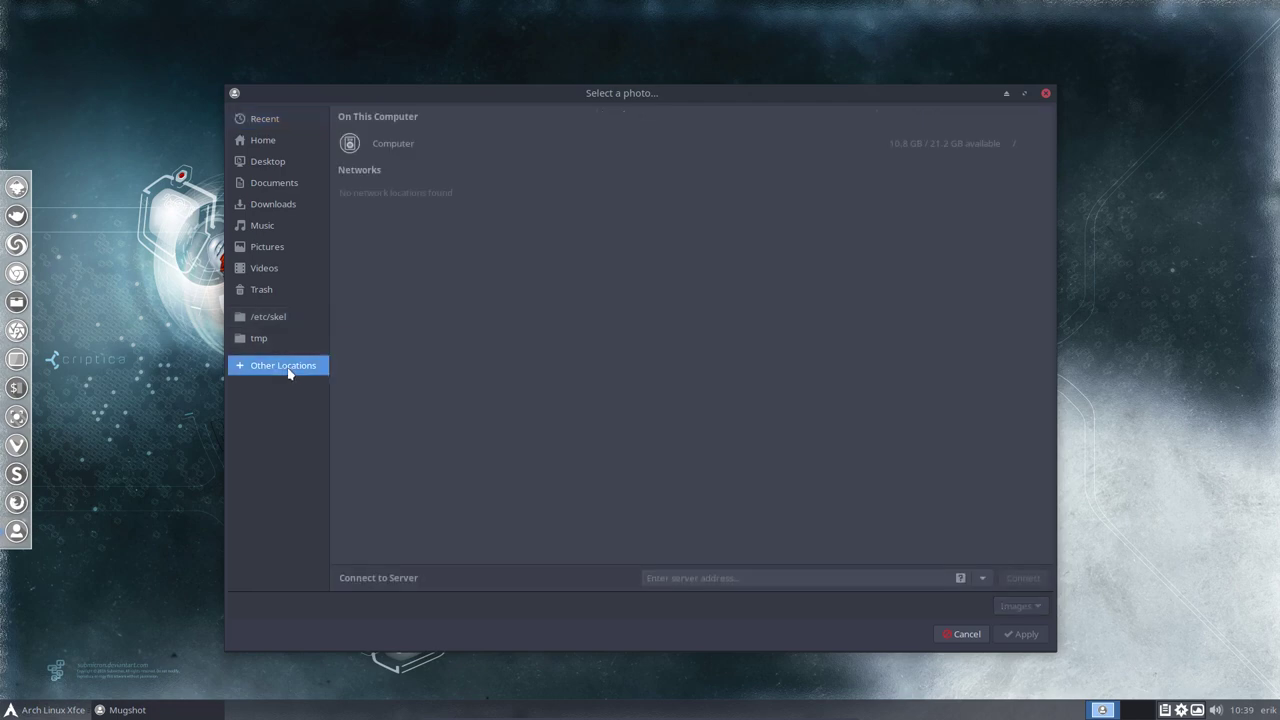
left_click(394, 147)
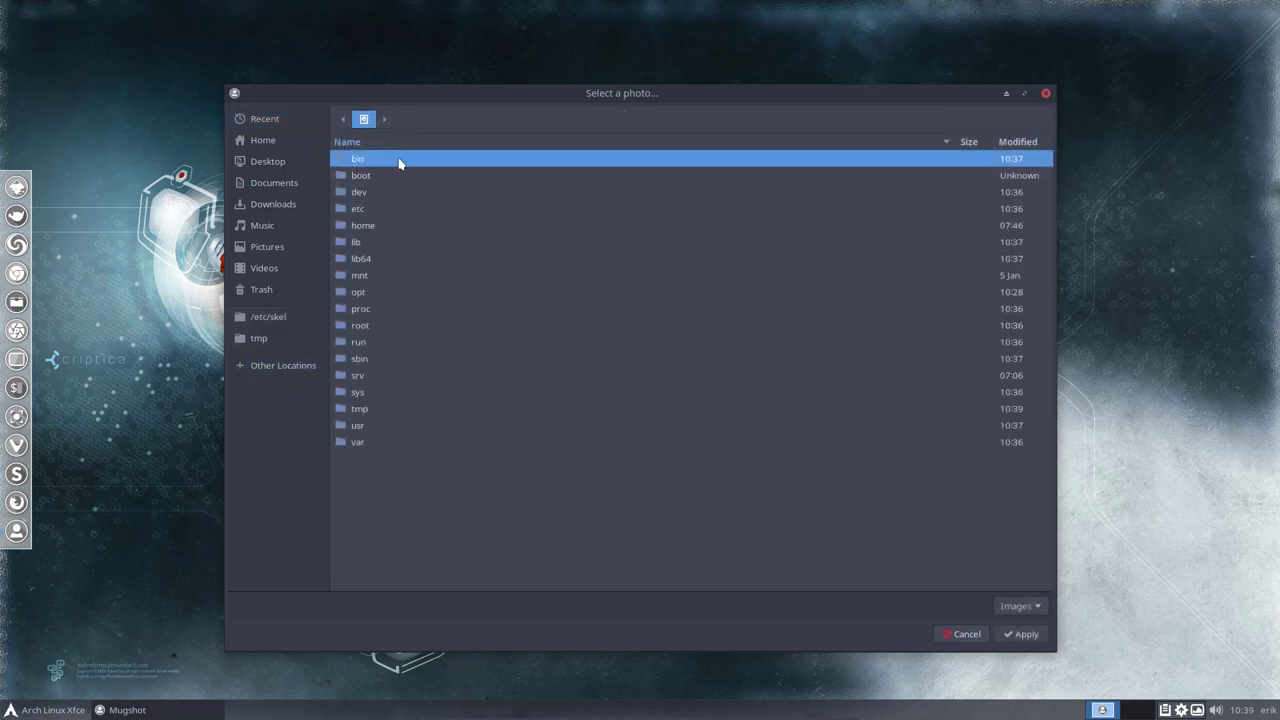
double_click(360, 425)
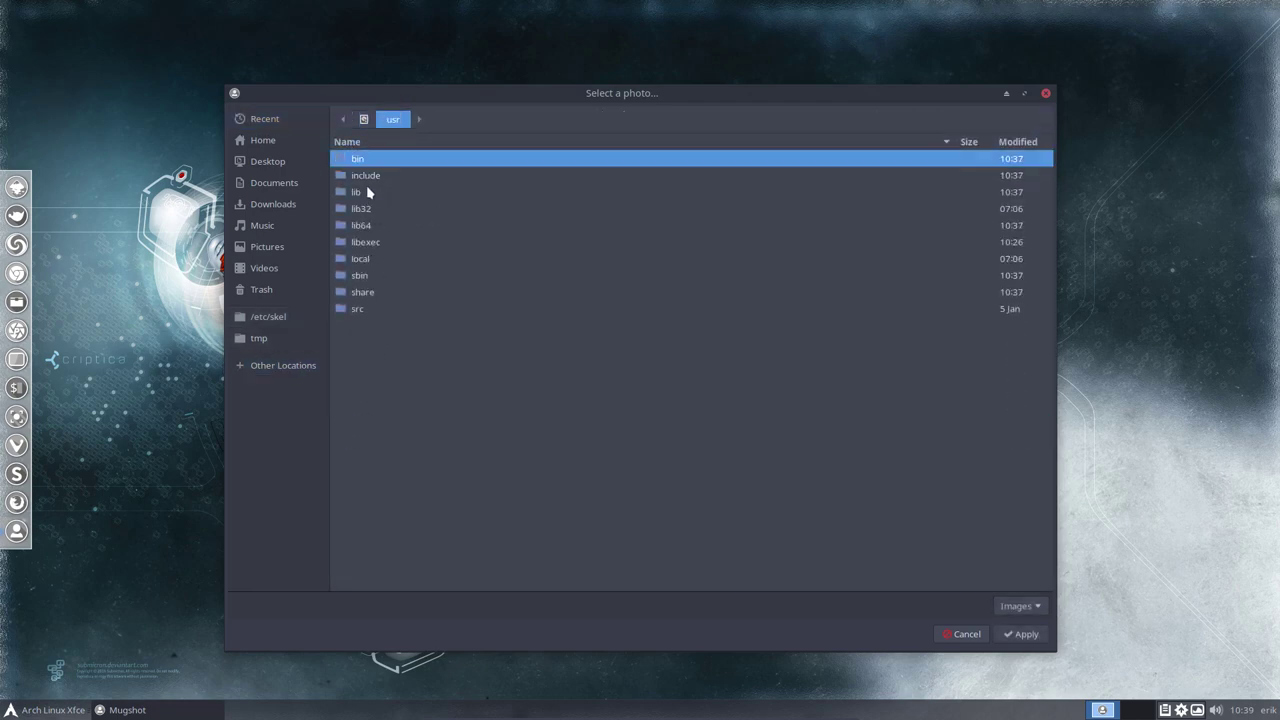
double_click(362, 292)
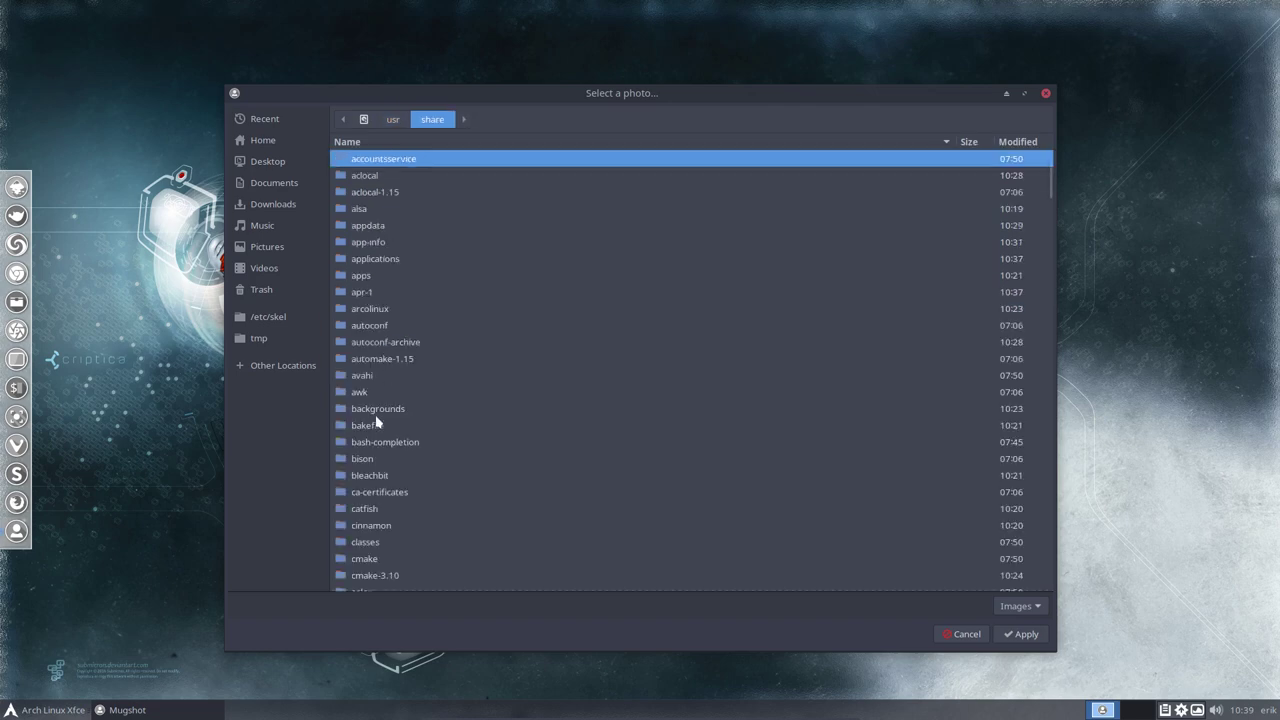
type("icons")
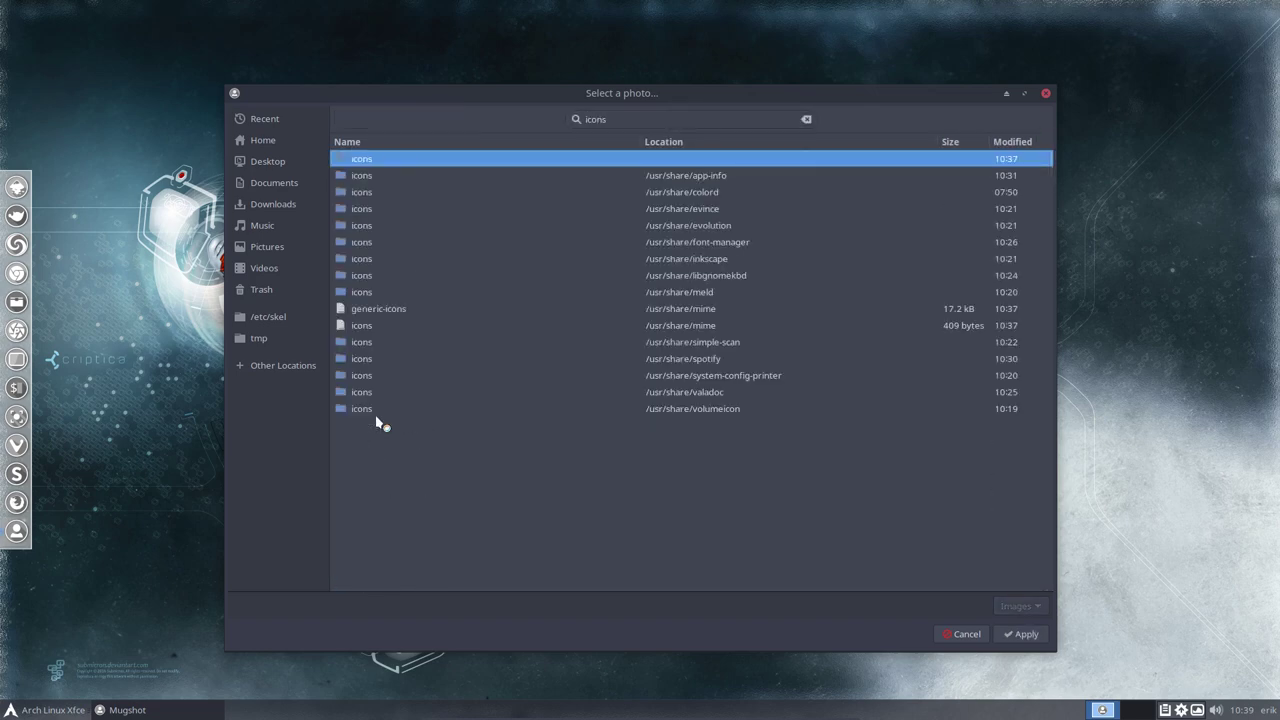
key("Return")
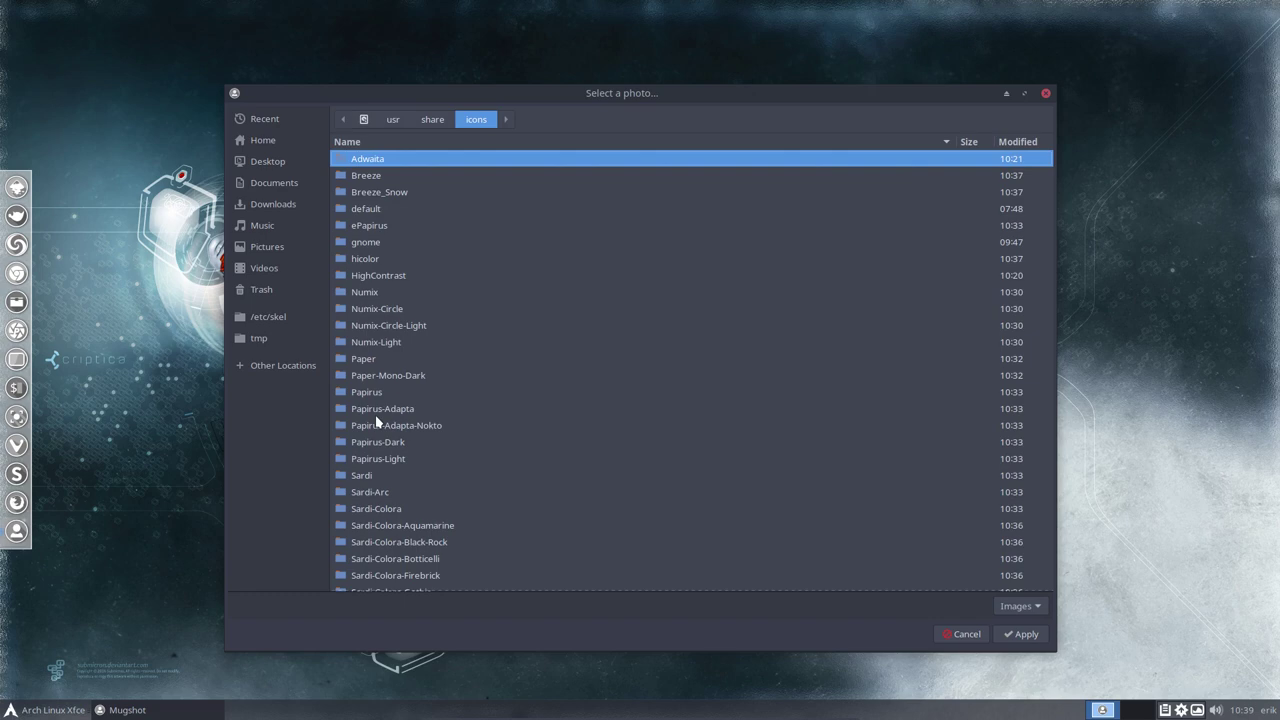
double_click(375, 476)
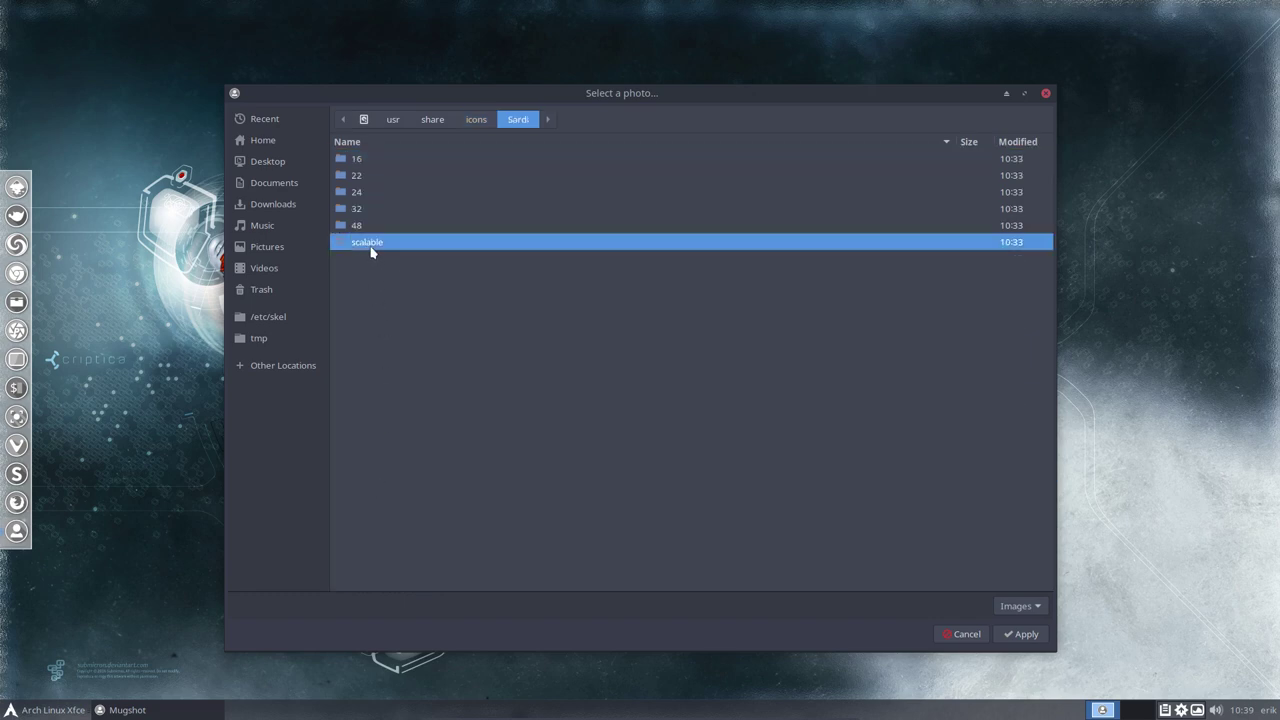
double_click(371, 245)
double_click(372, 300)
Choose start-here-arch.svg as the profile picture and apply the profile changes
scroll(480, 372, "down", 15)
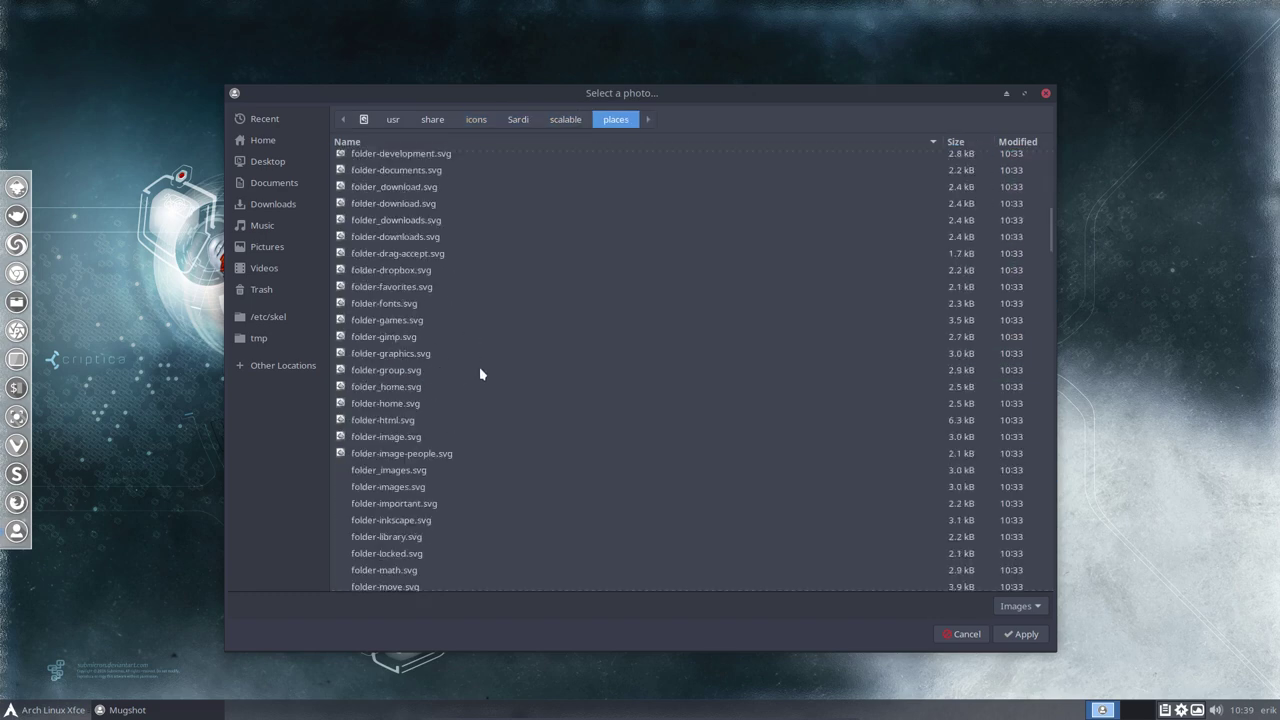
scroll(478, 367, "up", 5)
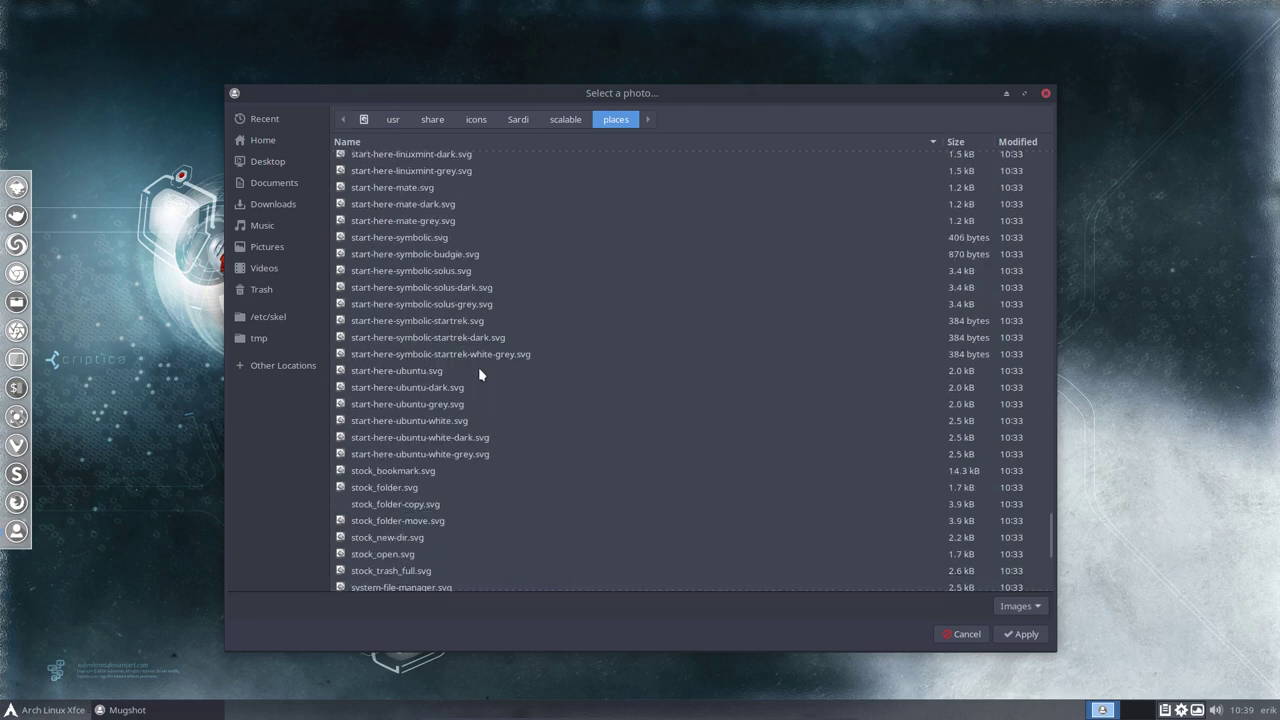
left_click(410, 238)
key("Up")
key("Up")
key("Up")
key("Up")
key("Up")
key("Up")
key("Up")
key("Up")
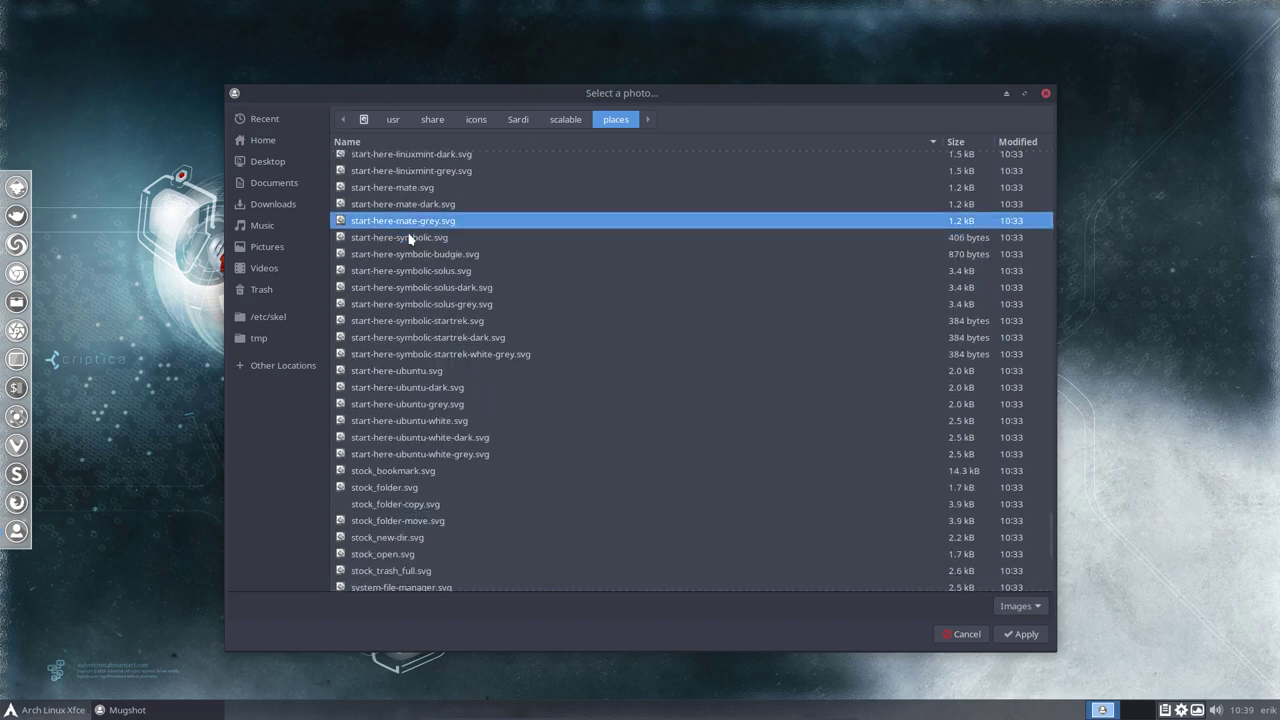
key("Up")
key("Up")
key("Up")
key("Up")
key("Up")
key("Up")
key("Up")
key("Up")
key("Up")
key("Up")
key("Up")
key("Up")
key("Up")
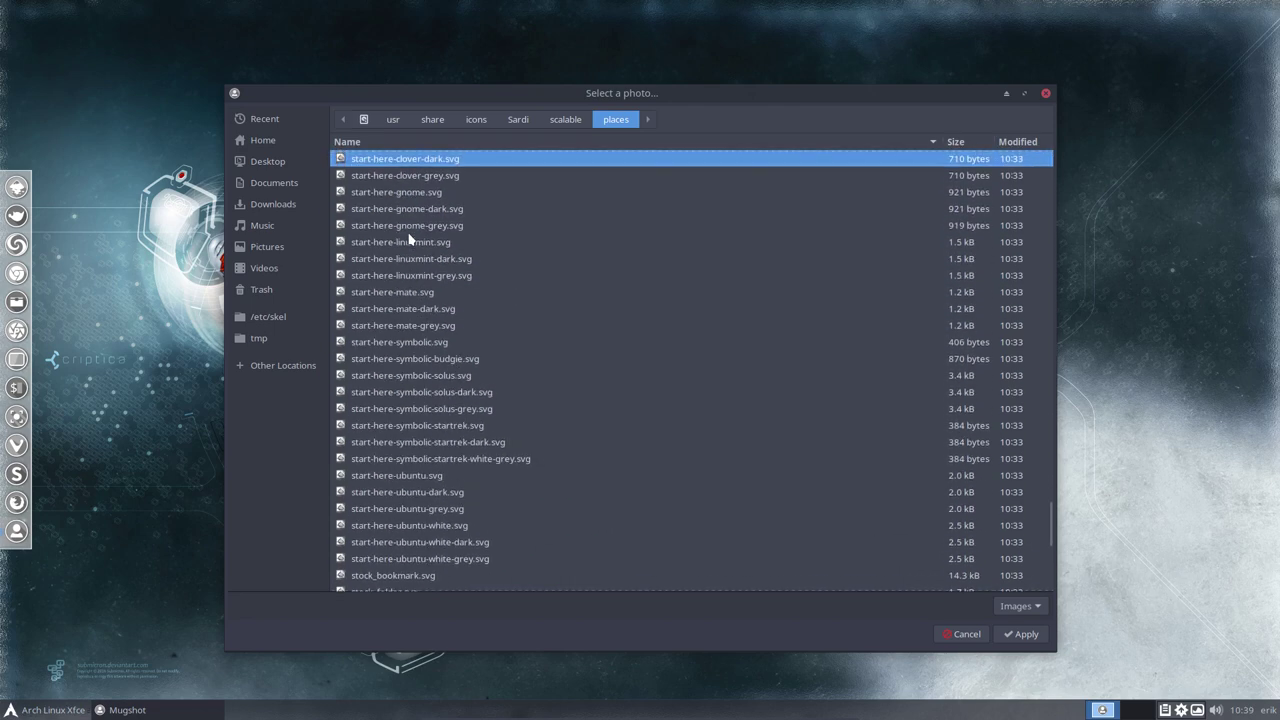
key("Up")
key("Up")
key("Up")
key("Up")
key("Up")
key("Up")
key("Up")
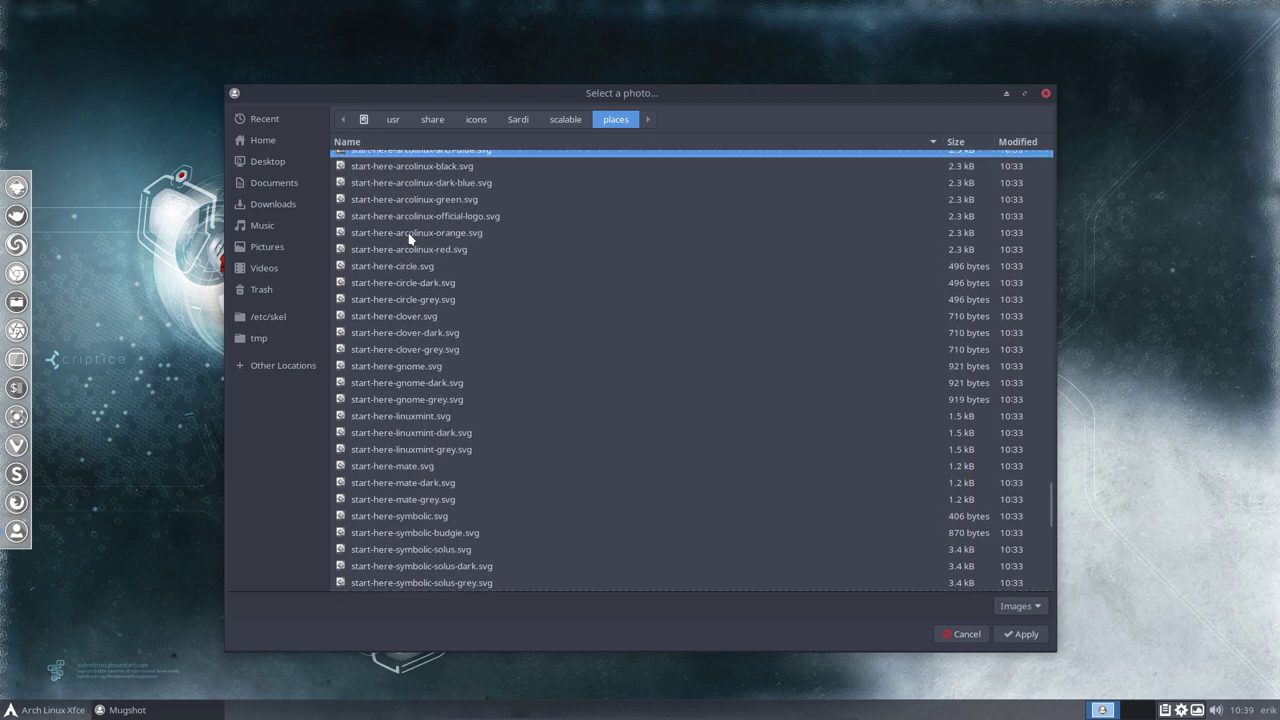
key("Up")
key("Up")
key("Up")
key("Up")
key("Up")
key("Up")
key("Up")
key("Up")
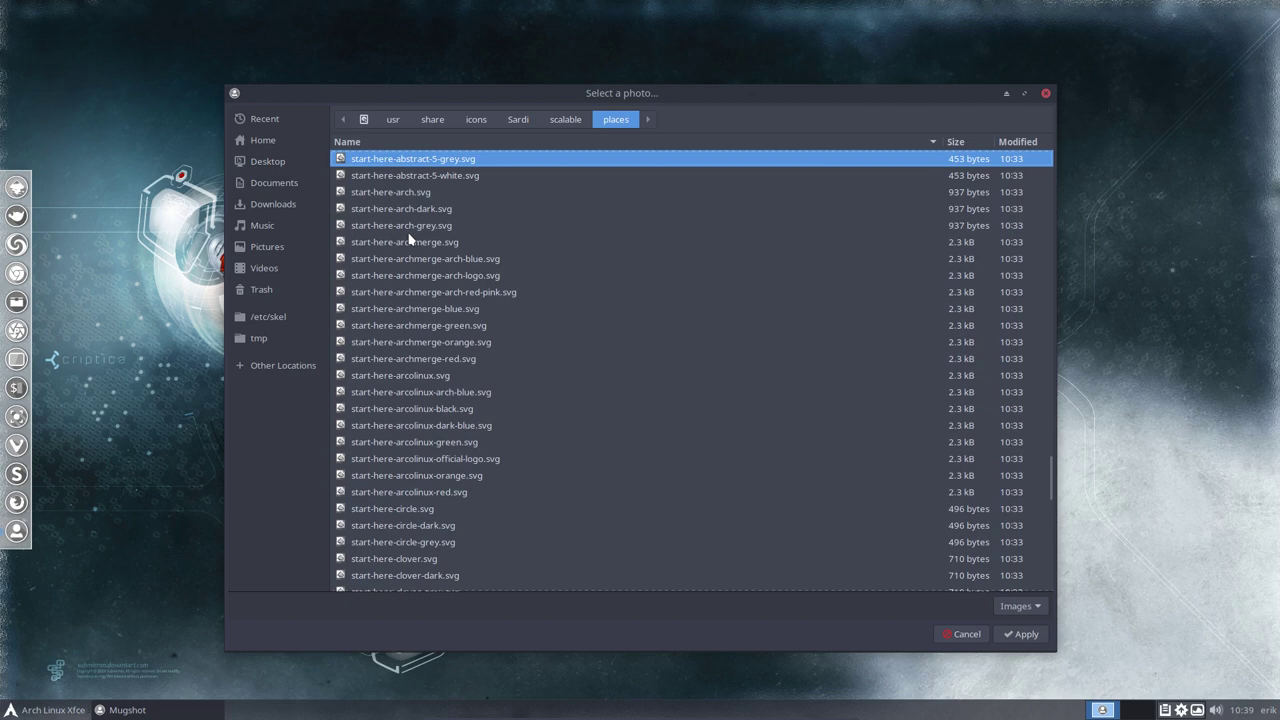
key("Down")
key("Down")
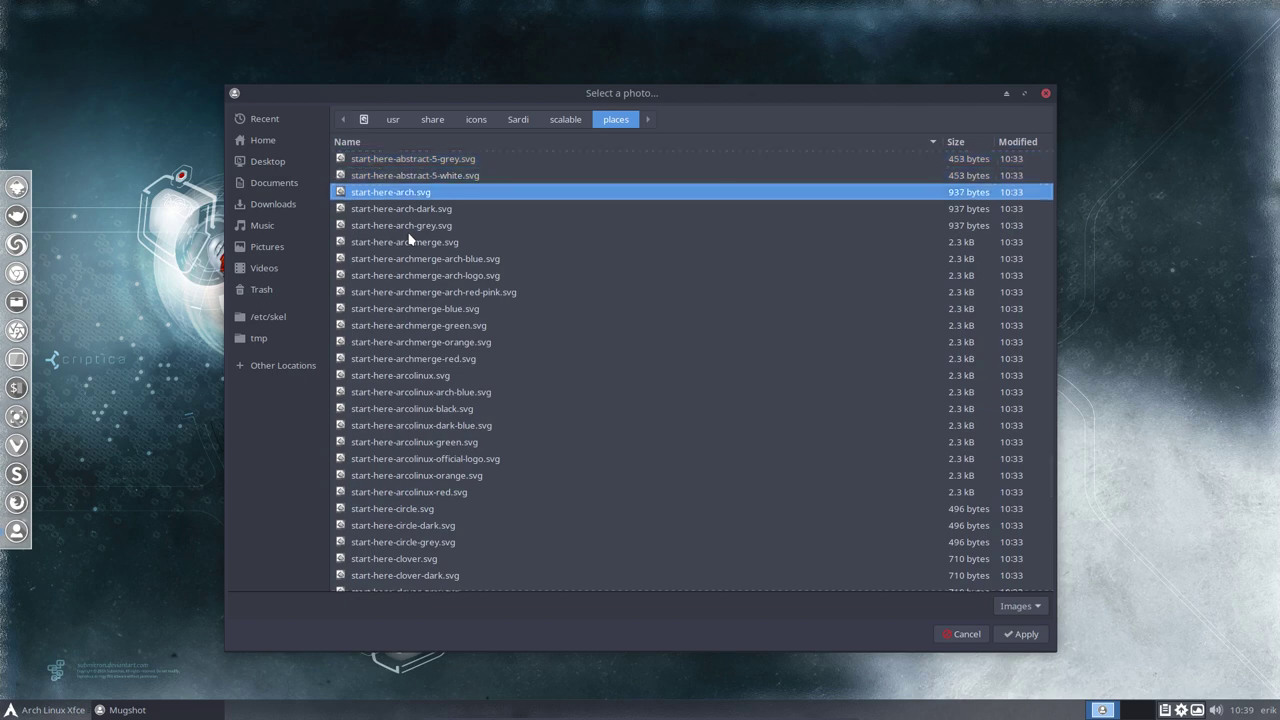
left_click(1009, 641)
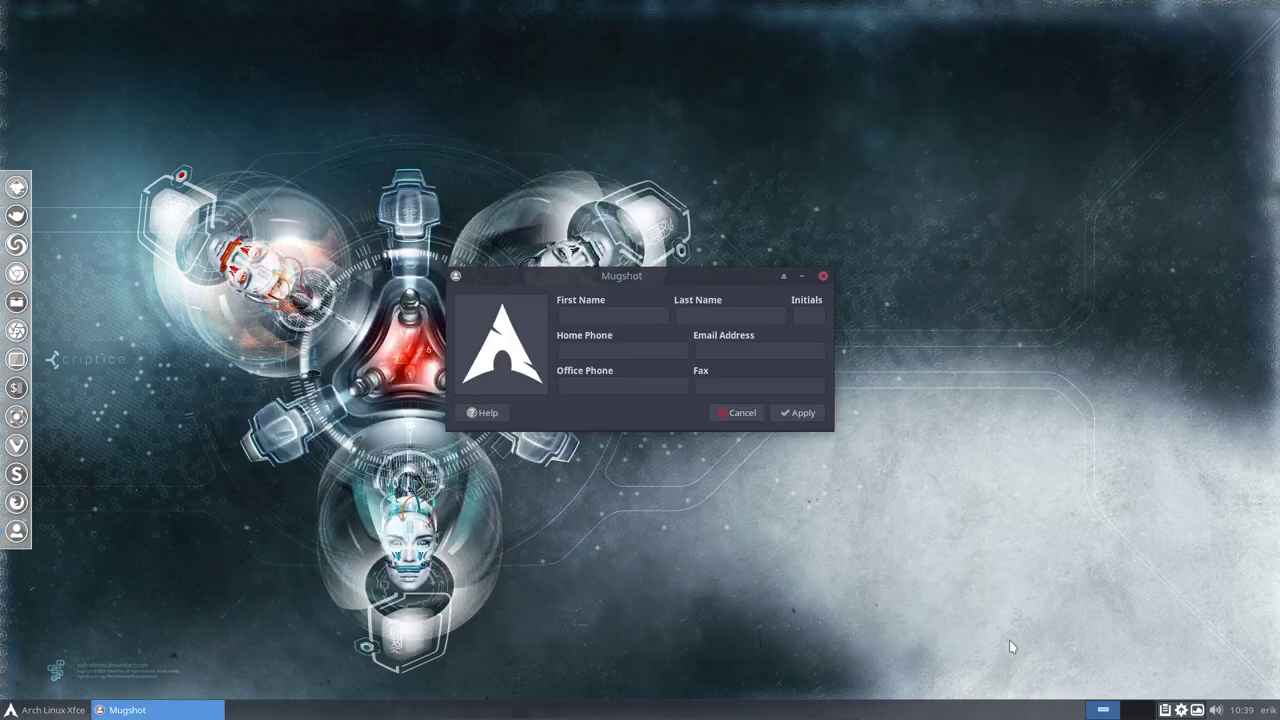
left_click(805, 415)
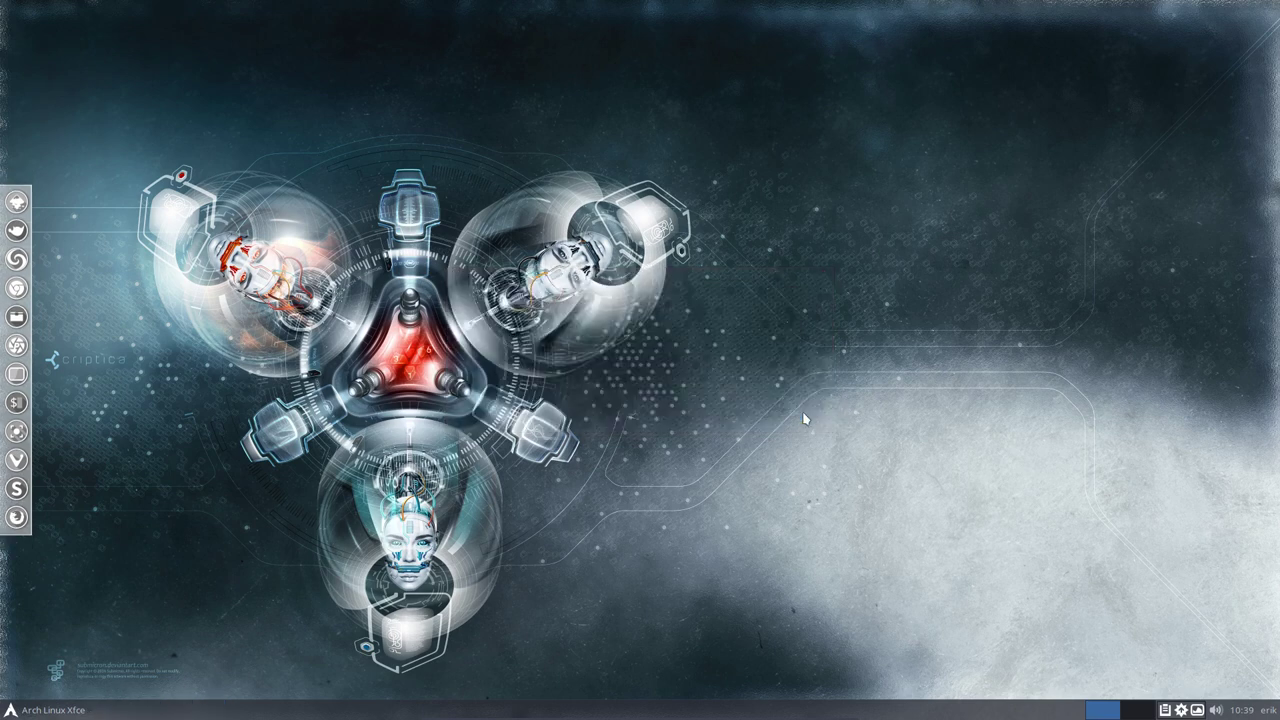
Check the profile picture in the application menu, look through the menu categories down to System, and close the menu
left_click(72, 709)
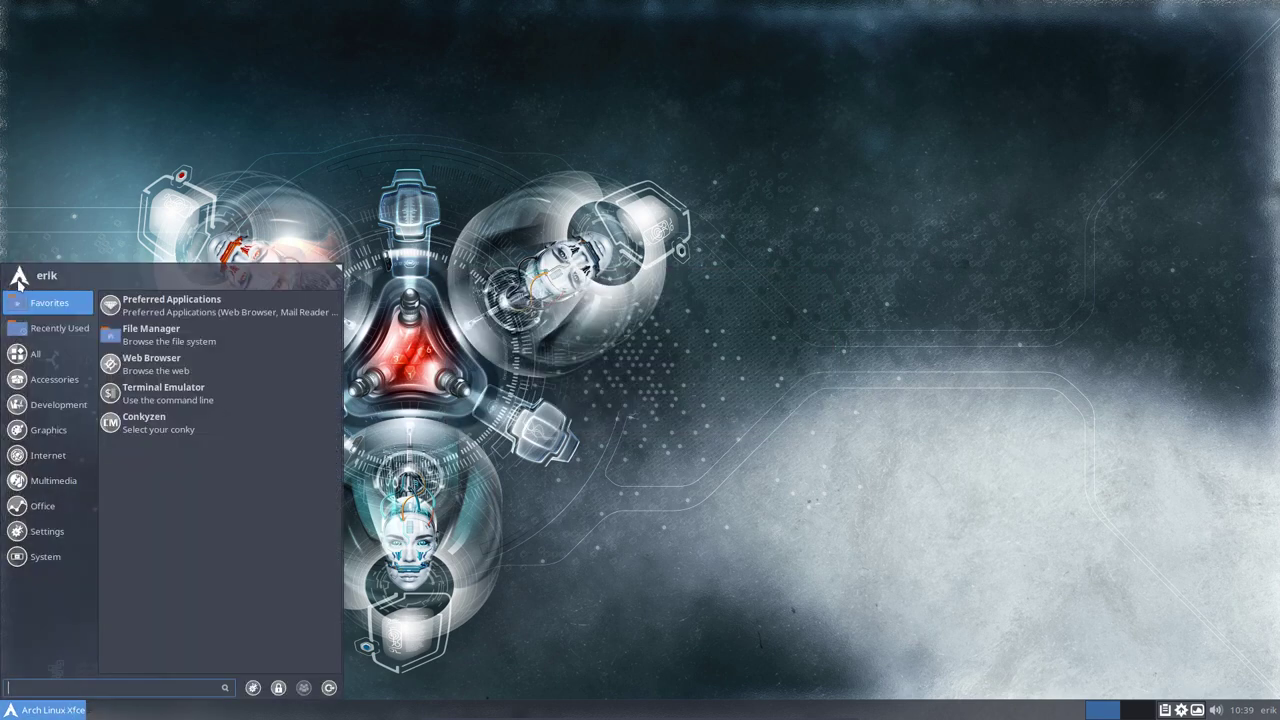
left_click(70, 330)
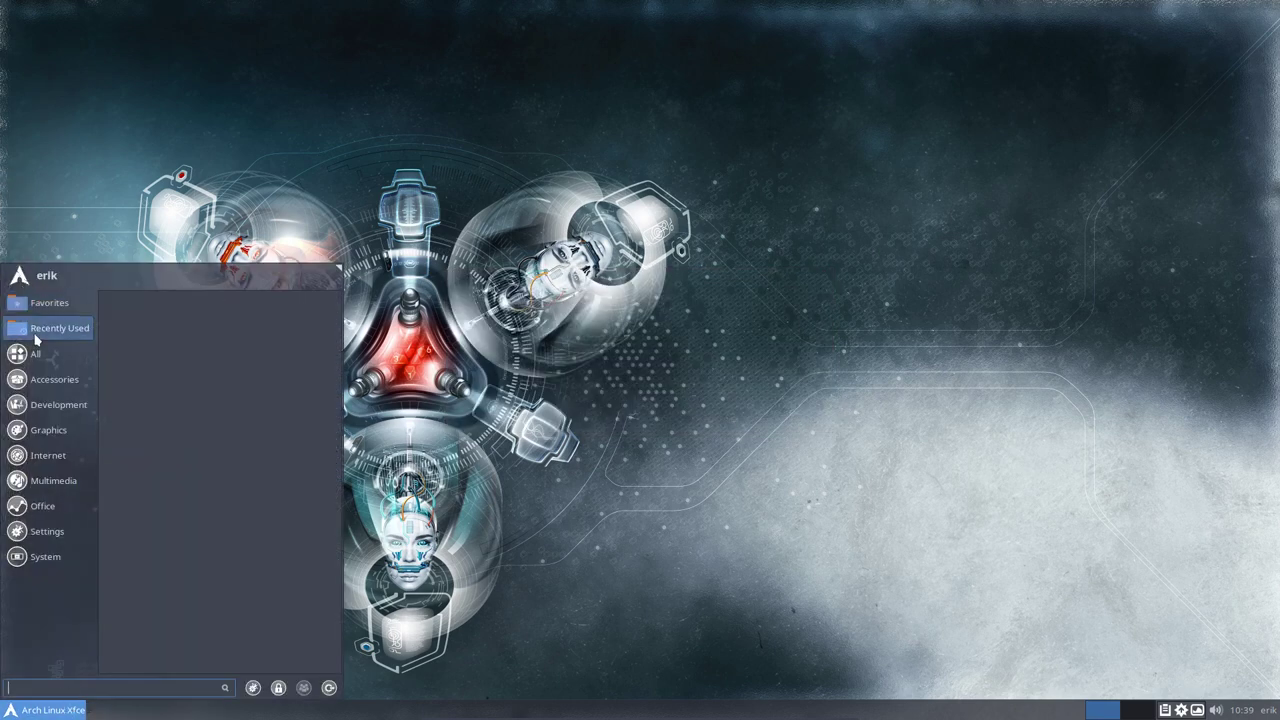
left_click(42, 357)
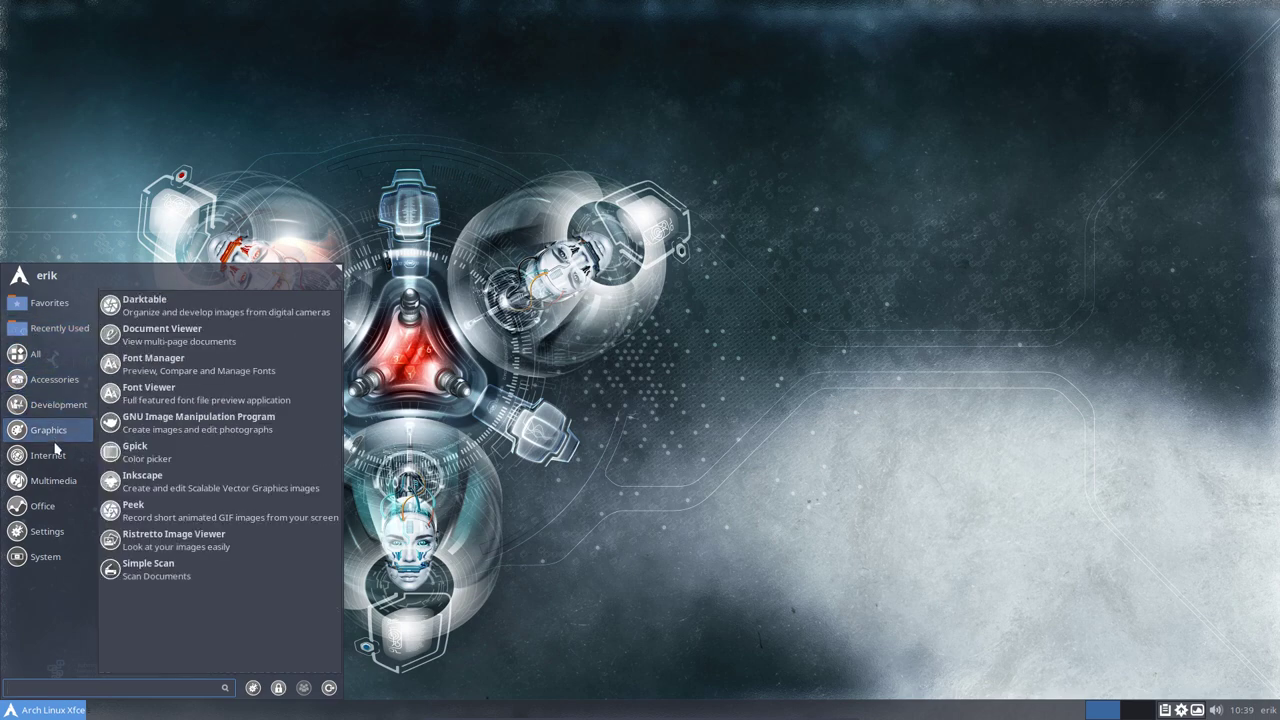
mouse_move(58, 512)
mouse_move(55, 557)
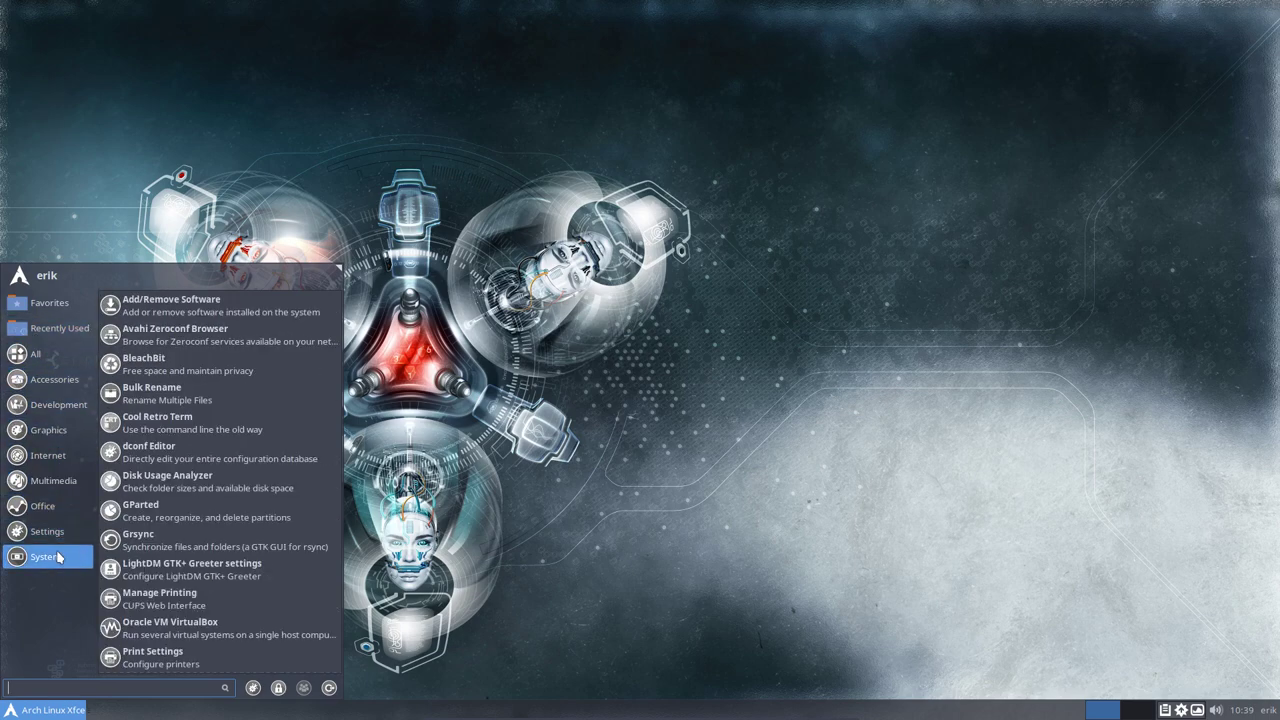
left_click(352, 551)
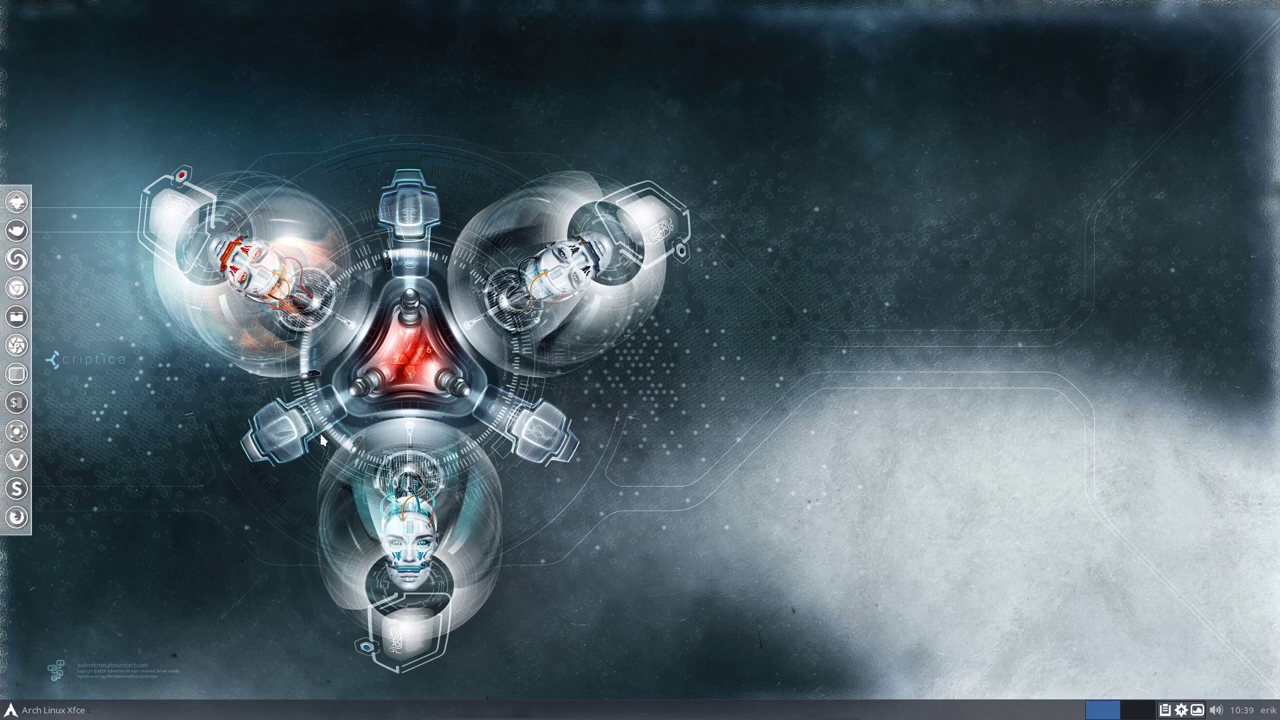
Open a terminal window to check what it displays at startup, and close it
key("ctrl+alt+t")
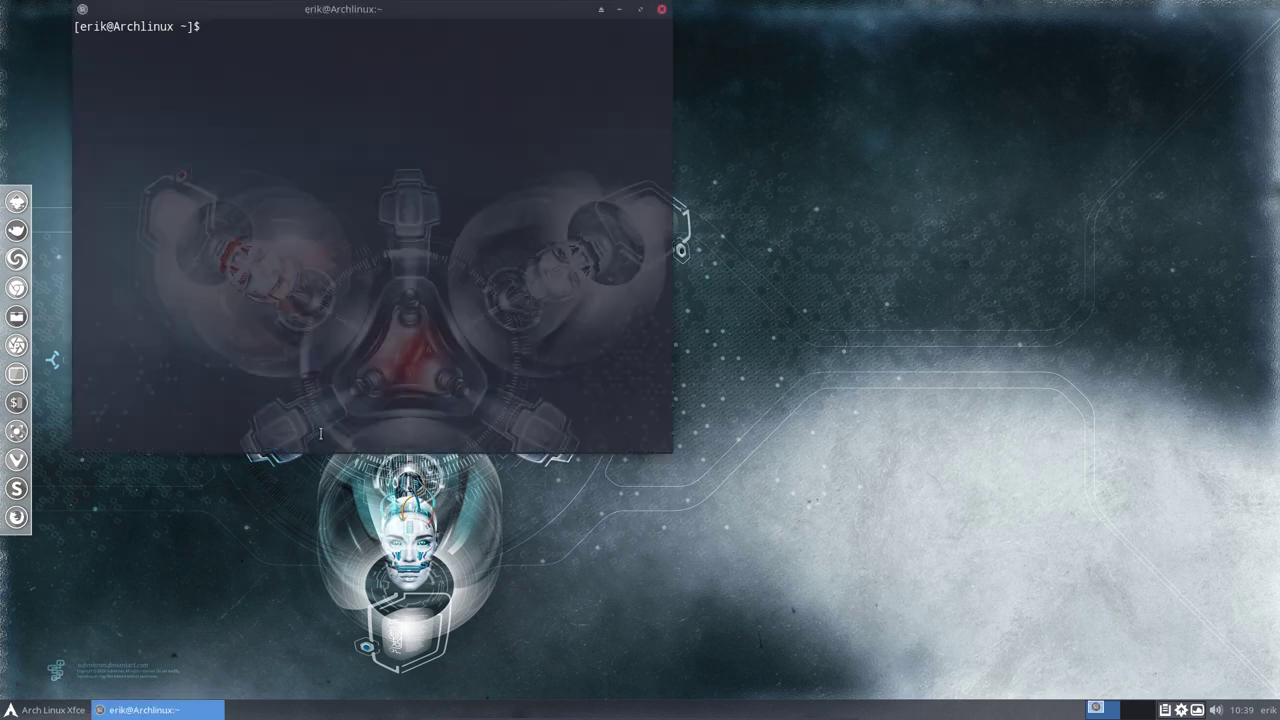
left_click_drag(380, 14, 583, 218)
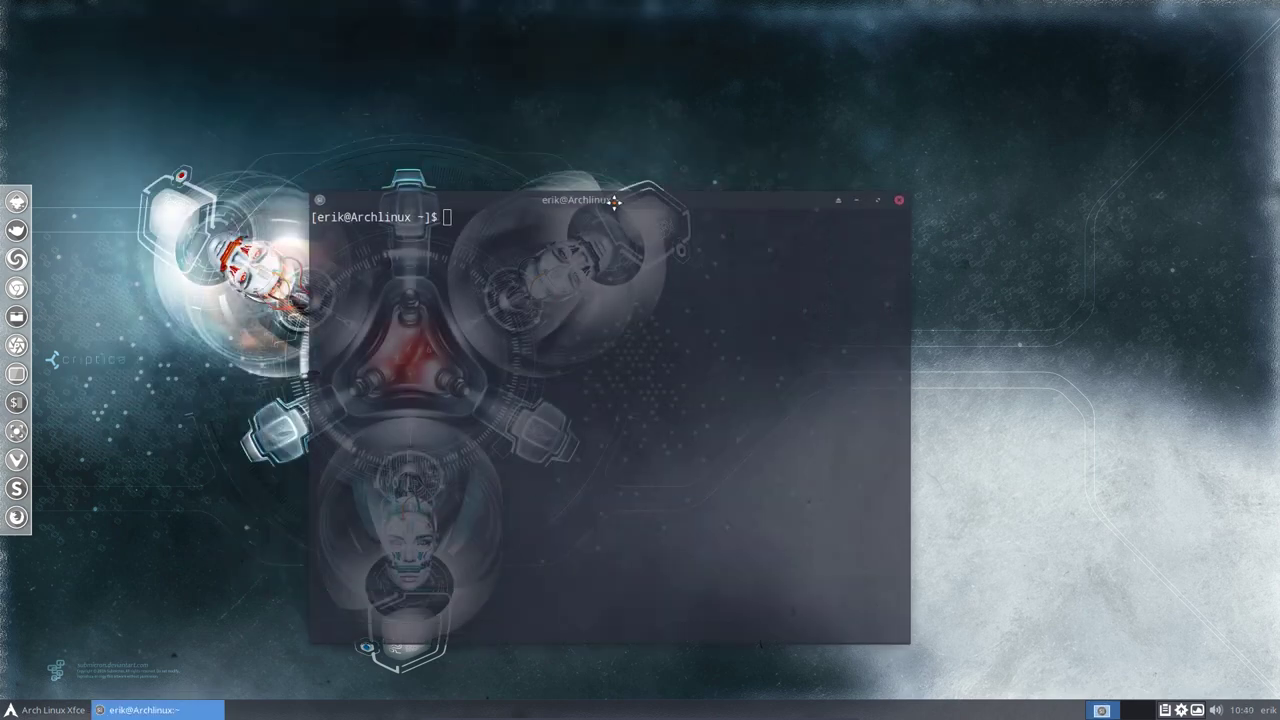
left_click(899, 200)
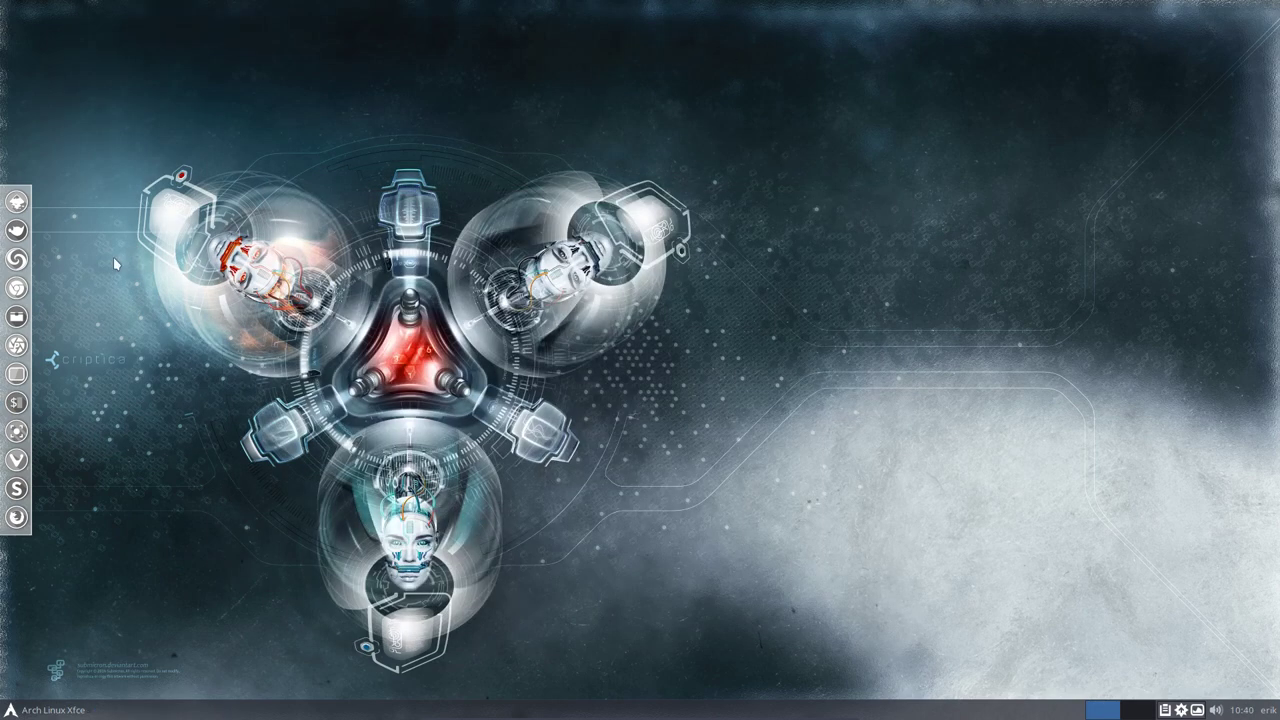
Show the hidden files in the home folder and open .bashrc in the text editor
left_click(21, 318)
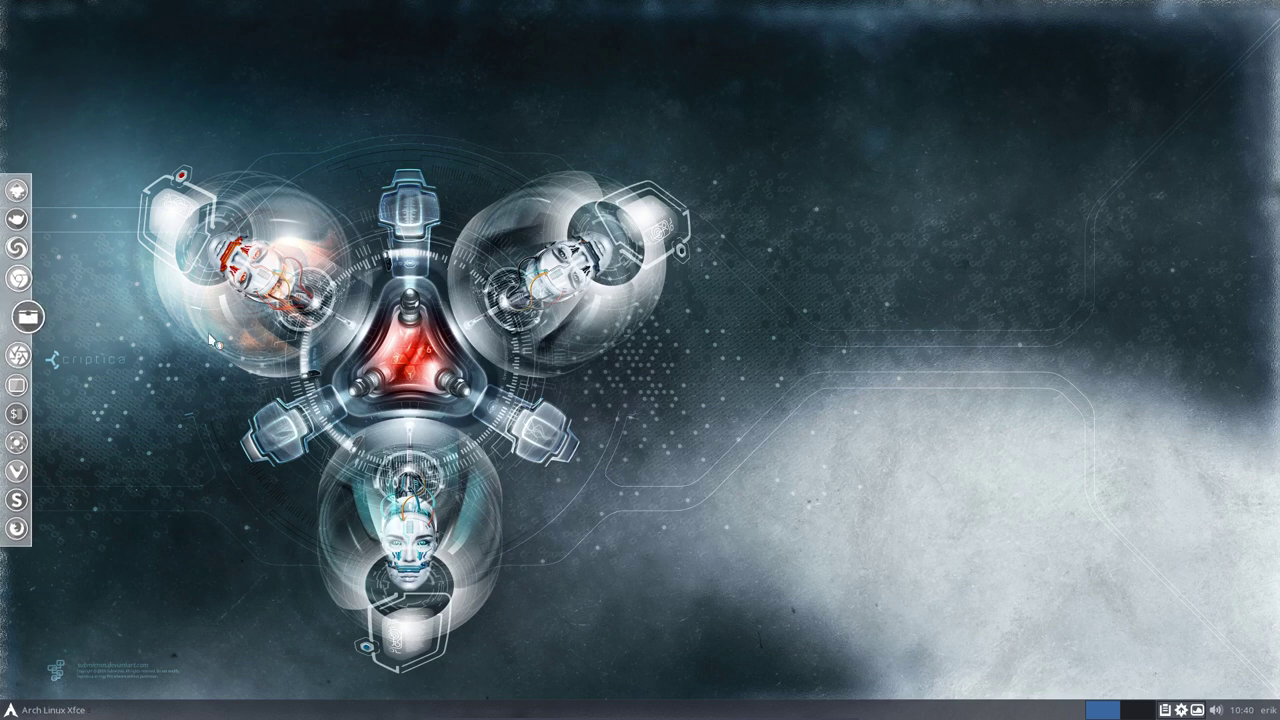
key("ctrl+h")
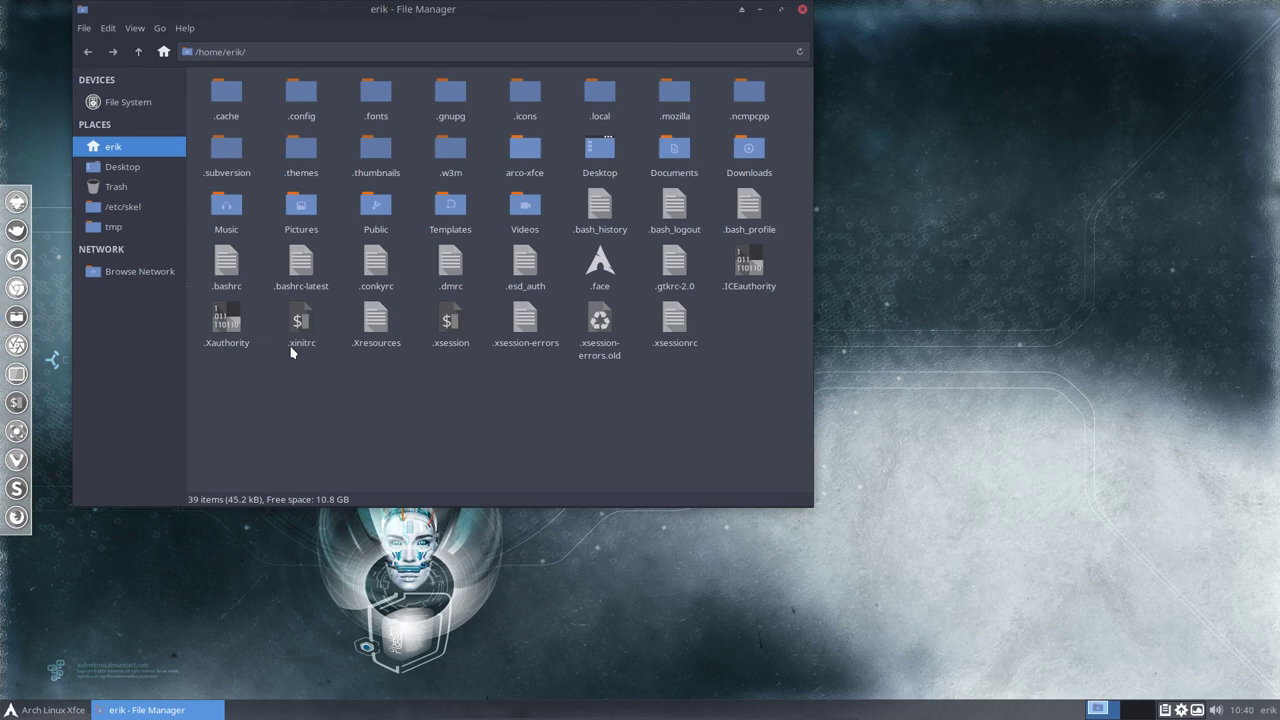
double_click(226, 262)
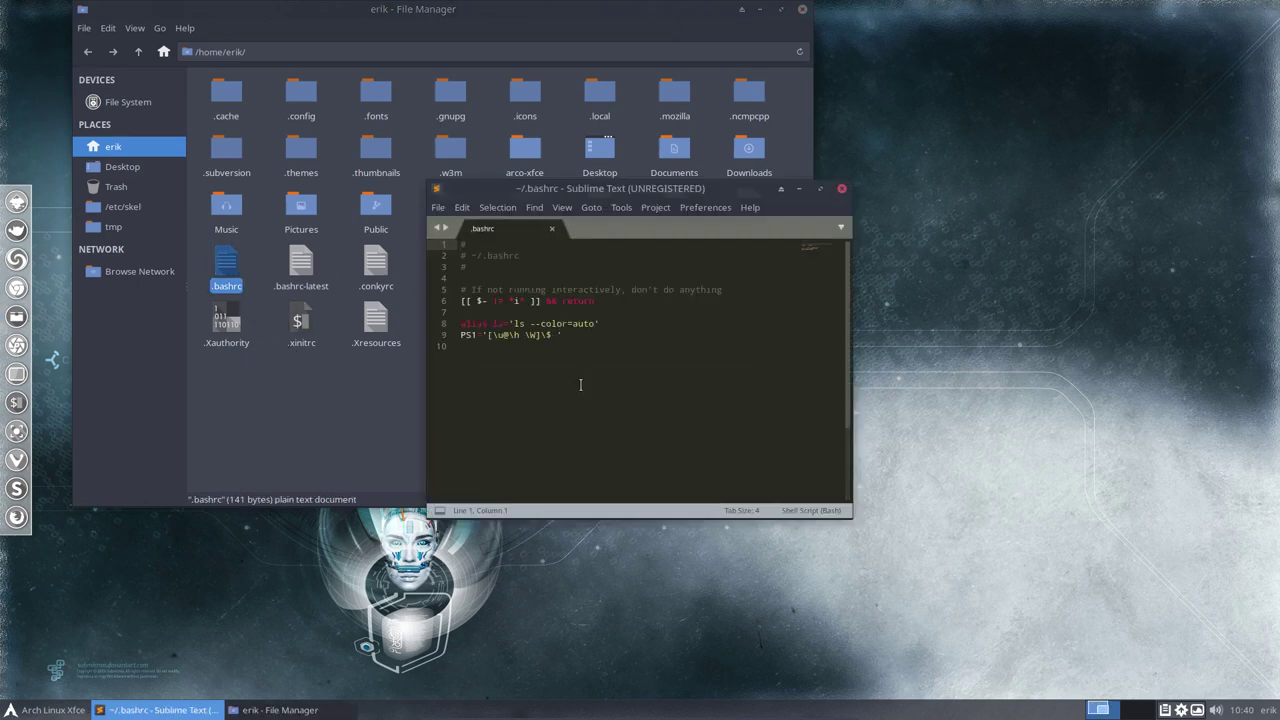
Add the command neofetch on a new line at the end of .bashrc and save the file
left_click(529, 354)
key("Return")
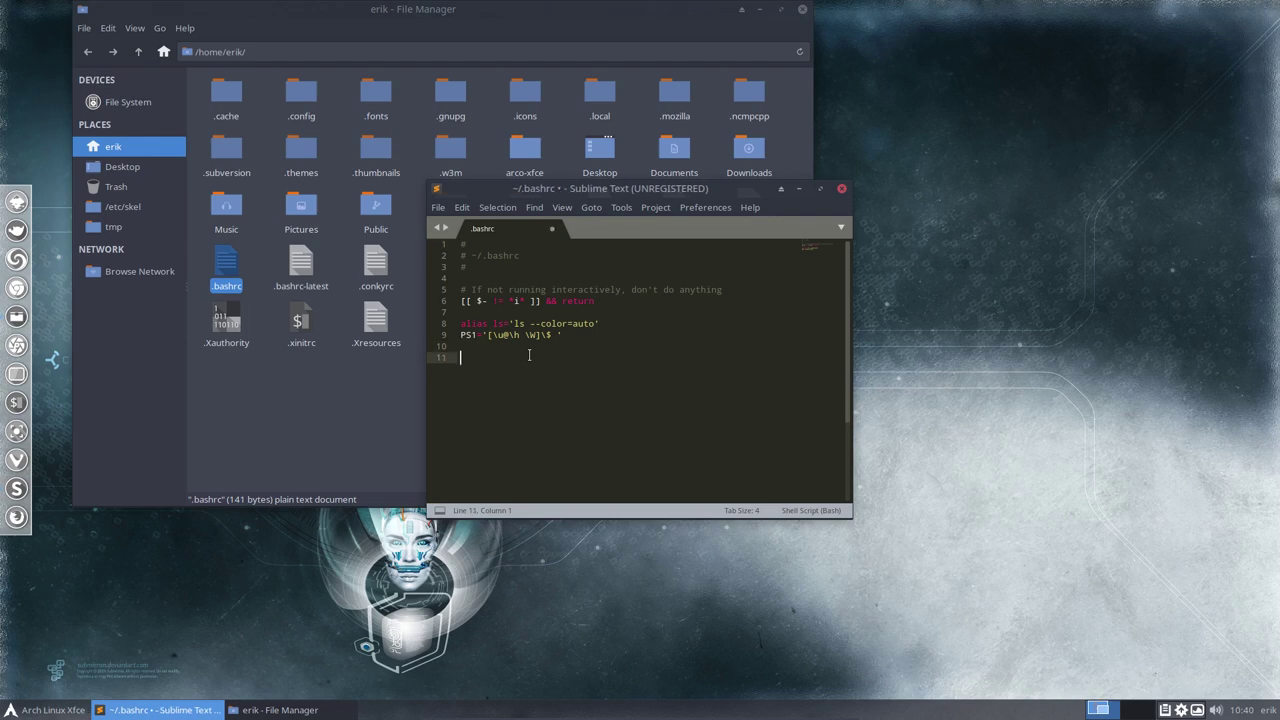
type("neofetch")
key("ctrl+s")
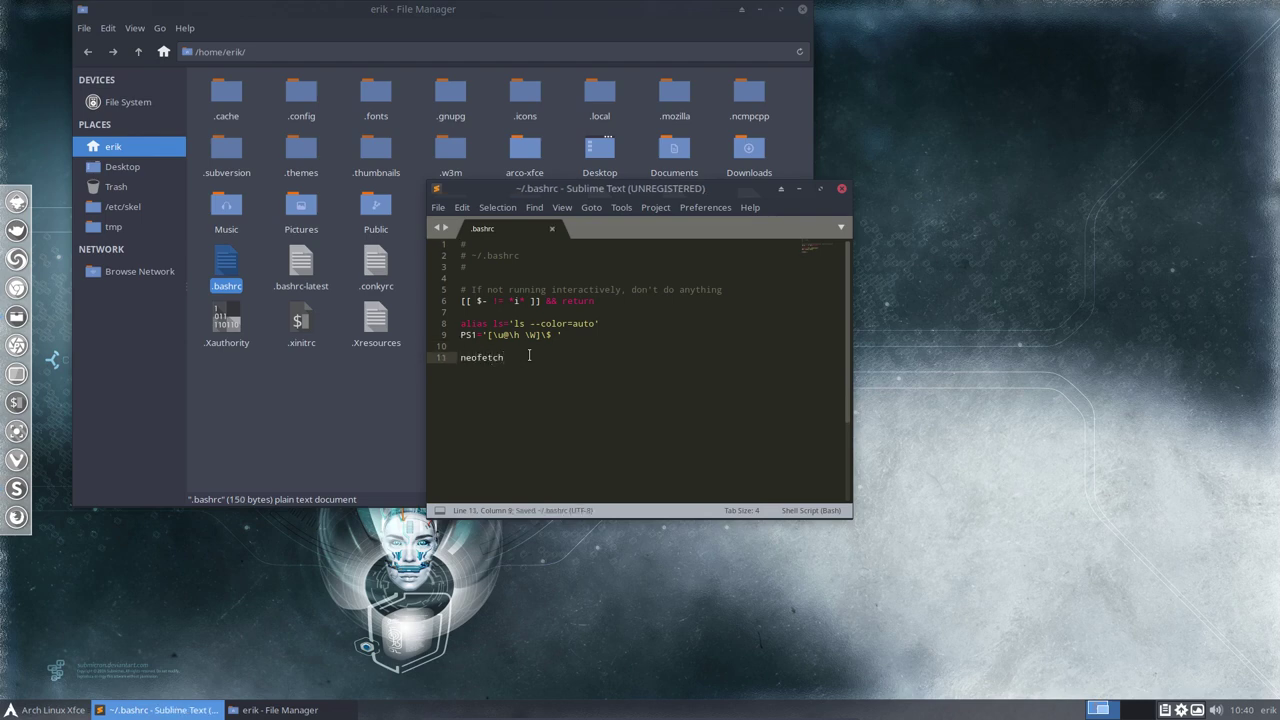
Open a new terminal to examine the neofetch system information, moving its window nearer the middle of the desktop
key("ctrl+alt+t")
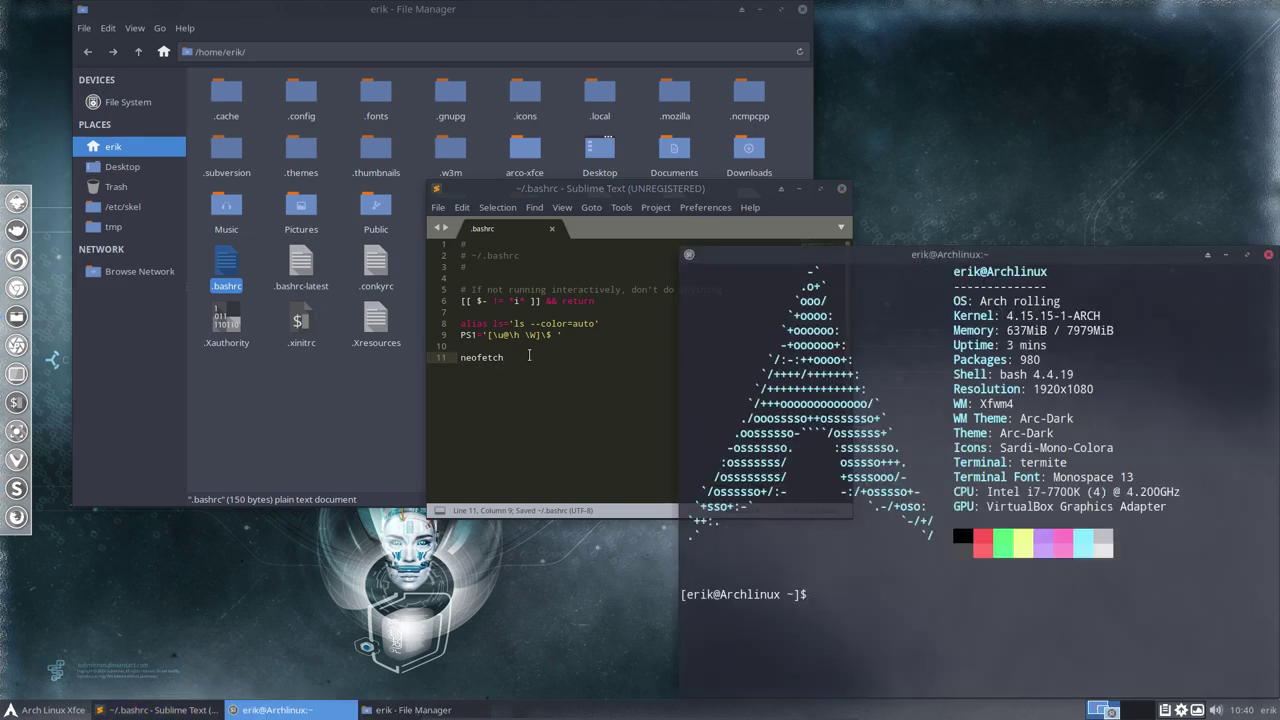
left_click_drag(1046, 251, 901, 137)
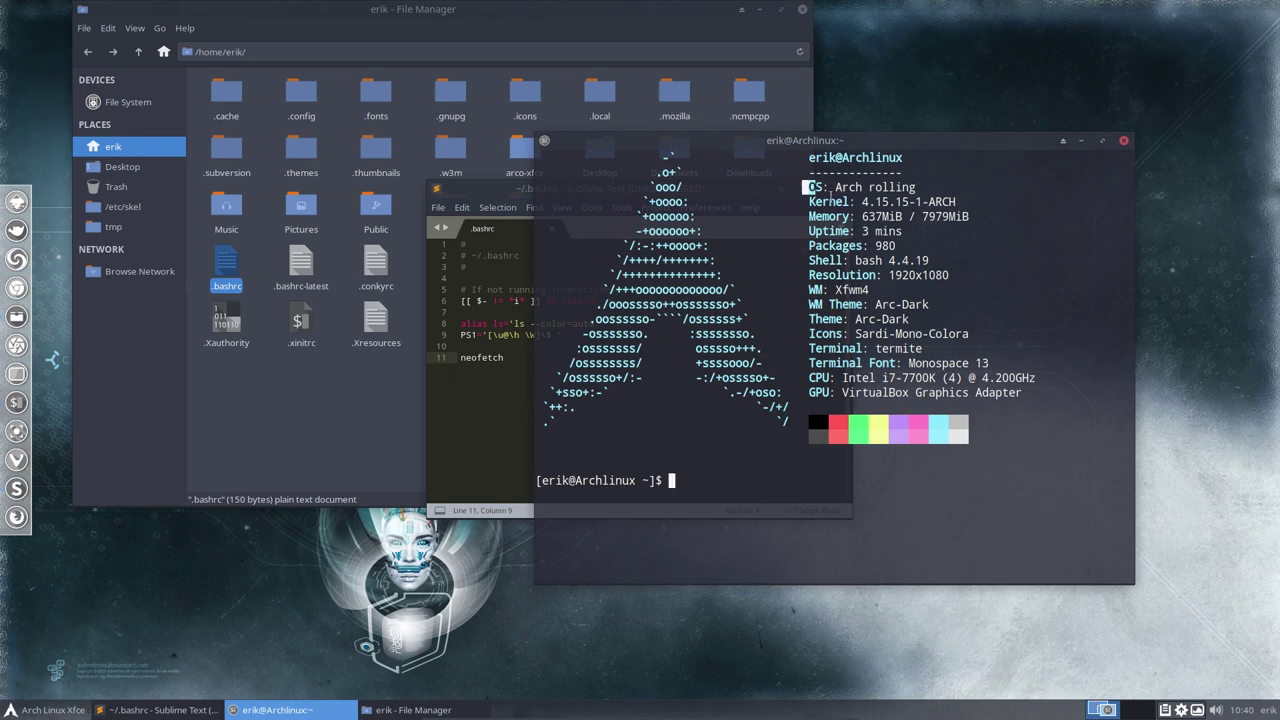
Examine the neofetch output and the logo images and config file in the .config/neofetch folder, and close the file manager
left_click_drag(809, 187, 956, 392)
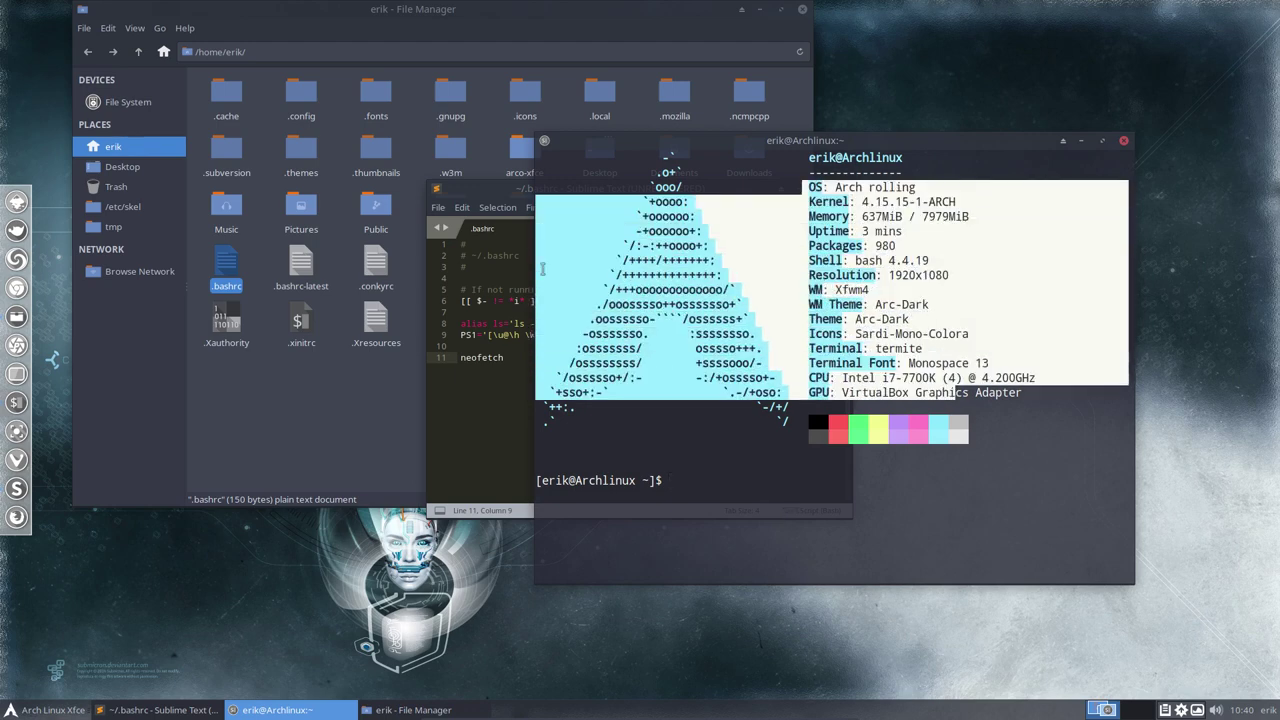
double_click(303, 94)
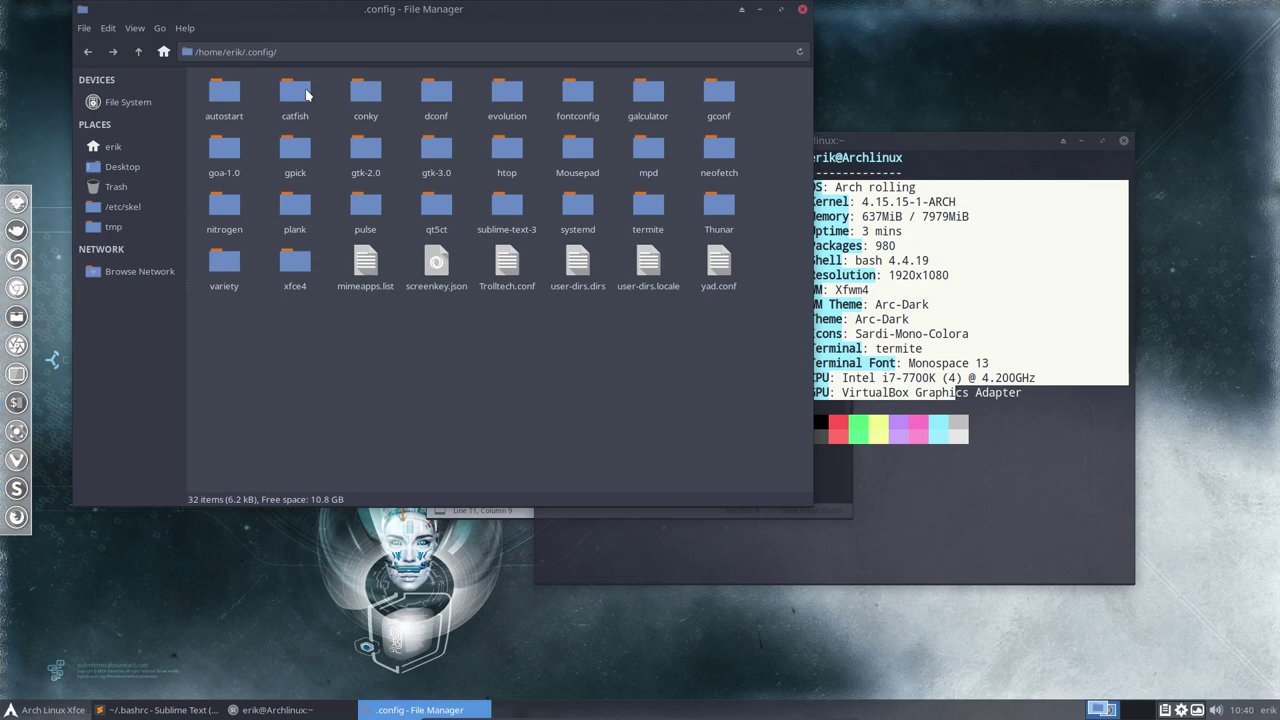
double_click(719, 148)
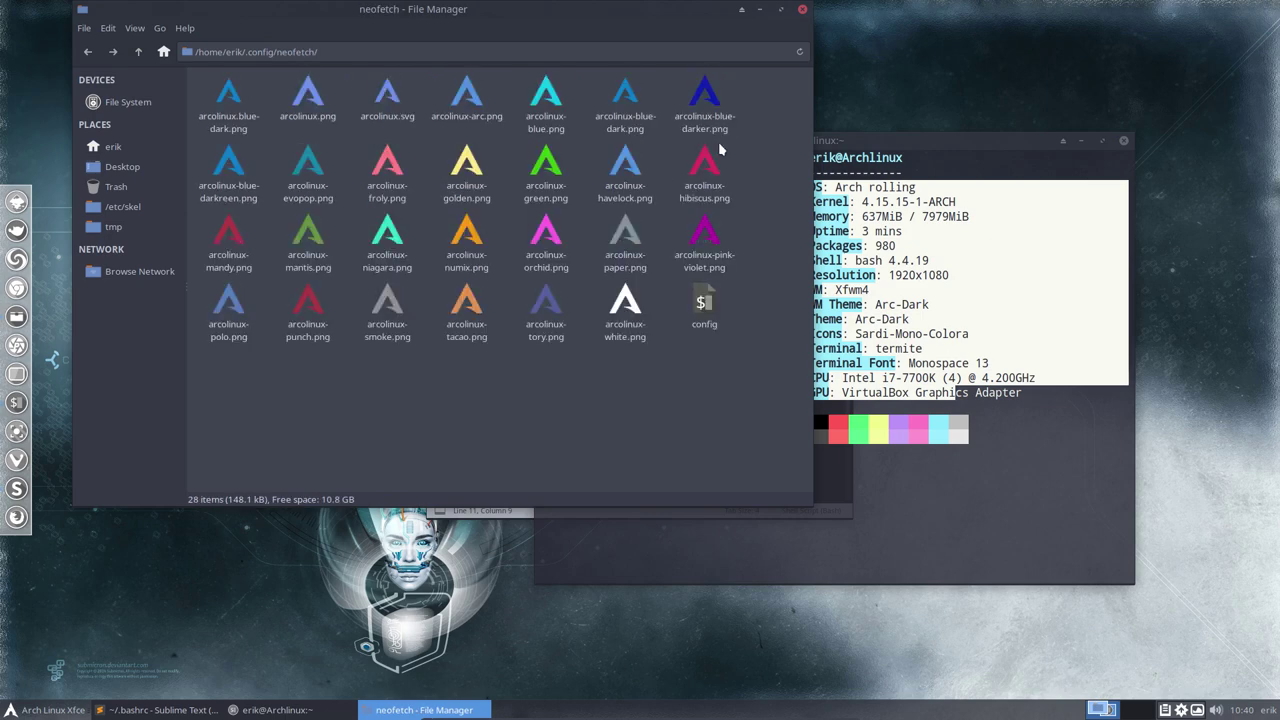
left_click(709, 308)
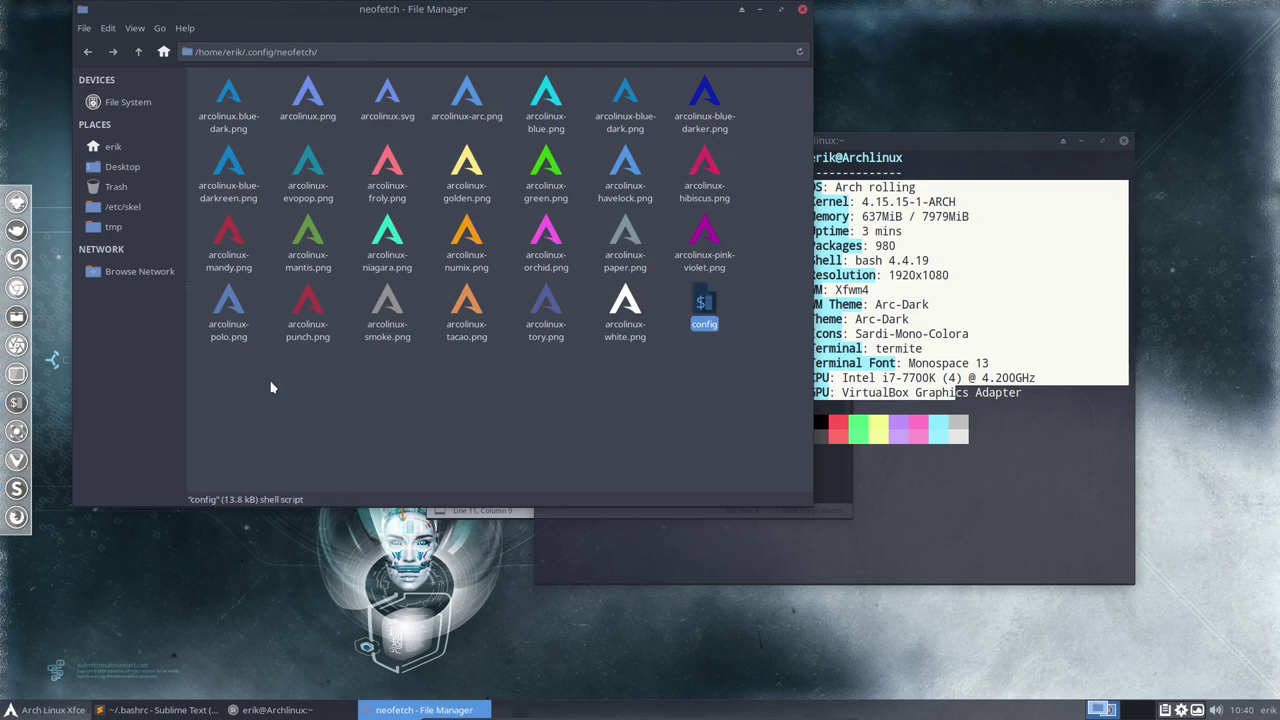
left_click_drag(220, 374, 757, 120)
left_click(760, 167)
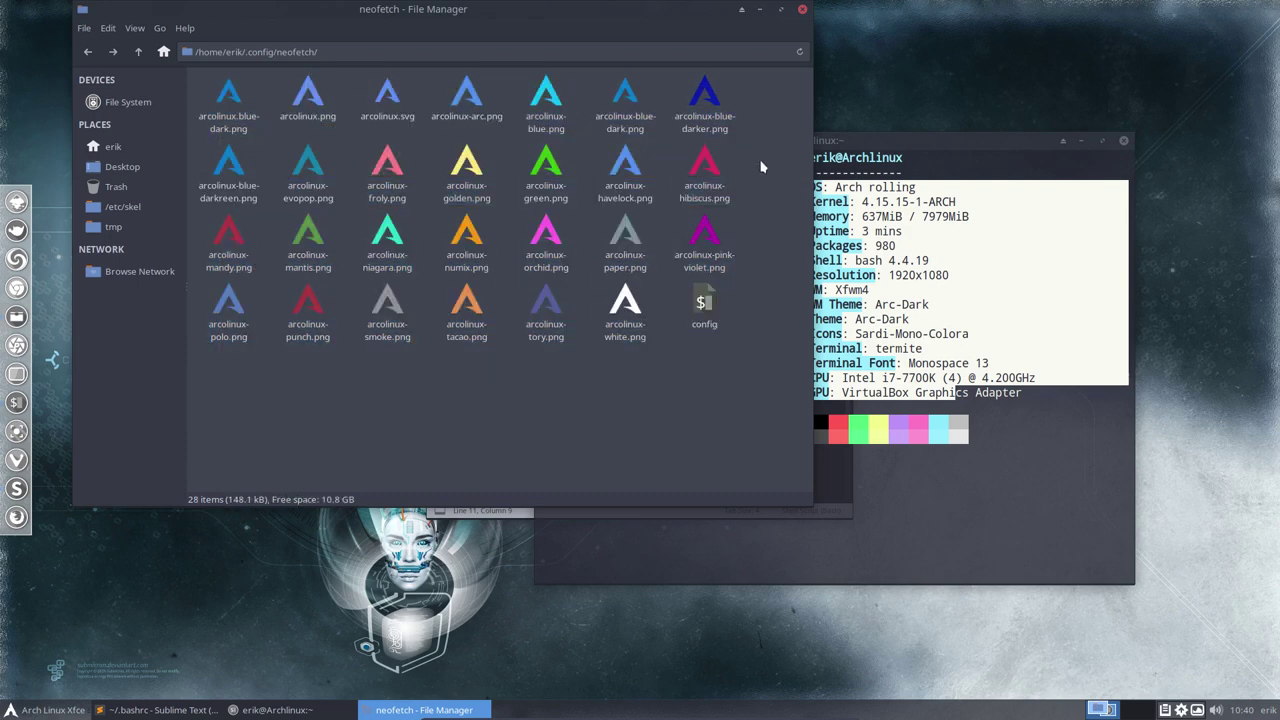
left_click(634, 240)
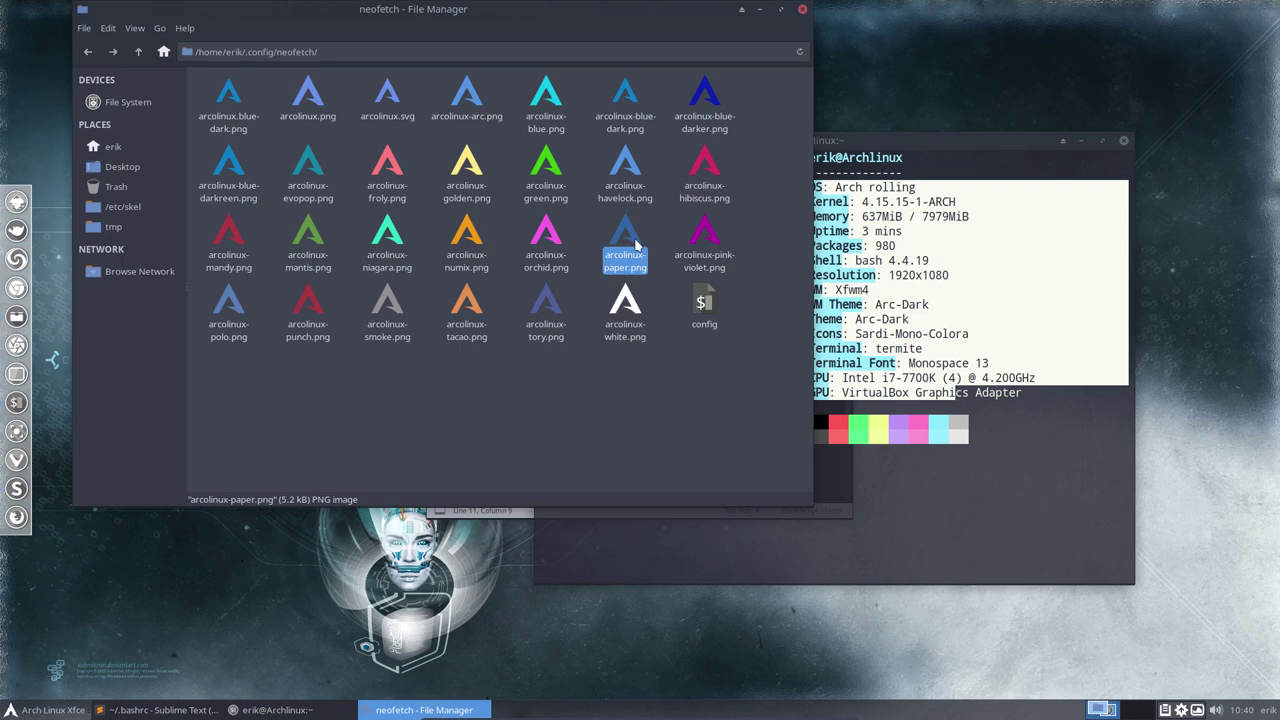
left_click(767, 142)
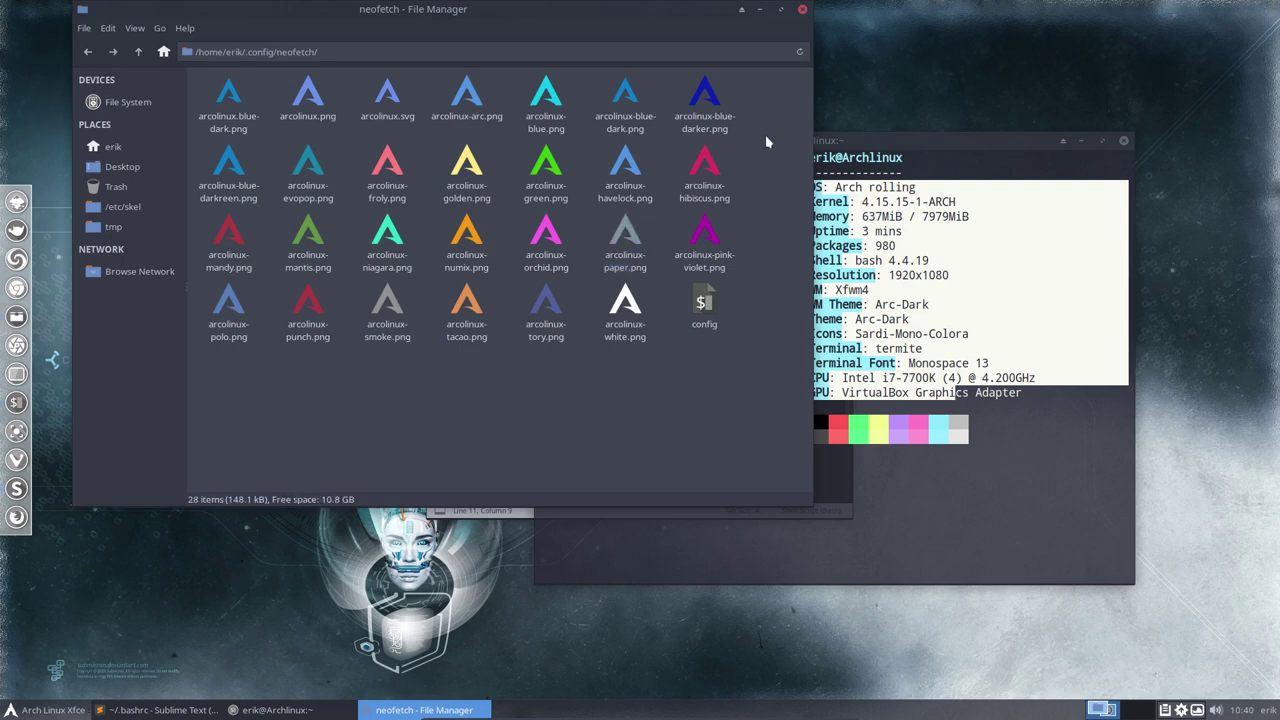
left_click(802, 9)
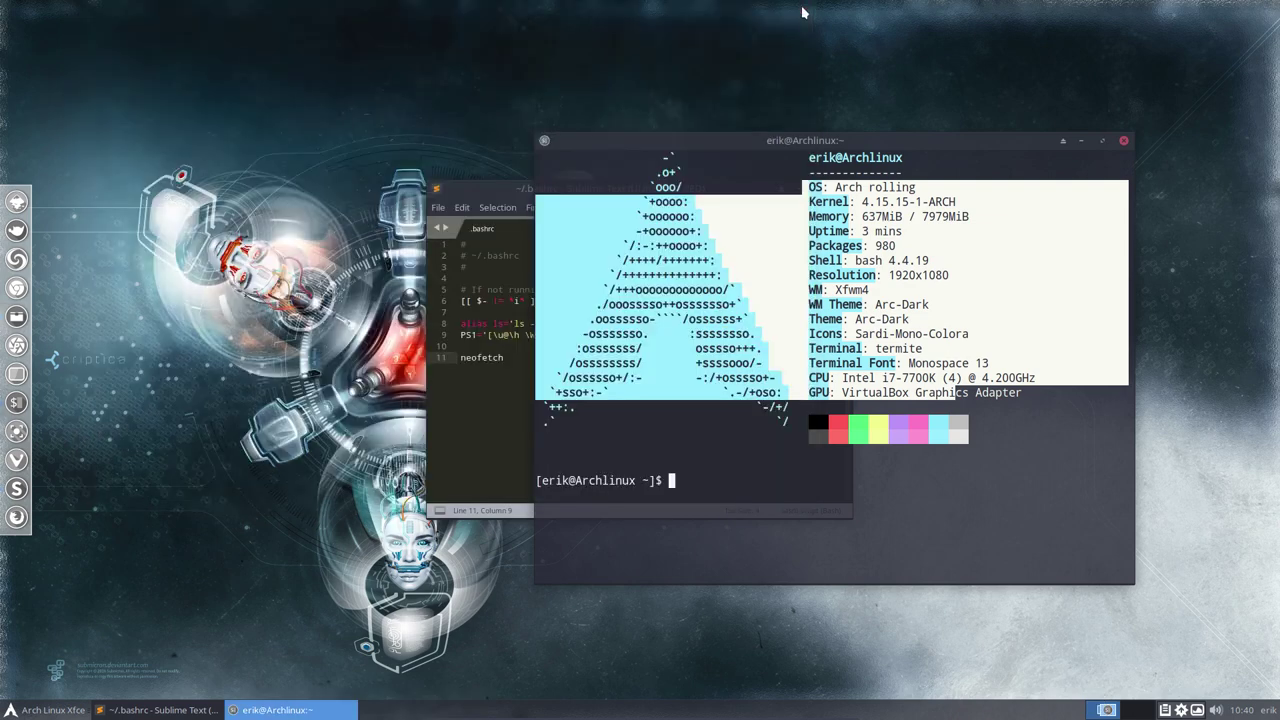
Close the neofetch terminal and move the .bashrc editor window to the upper-right area of the desktop
left_click(866, 520)
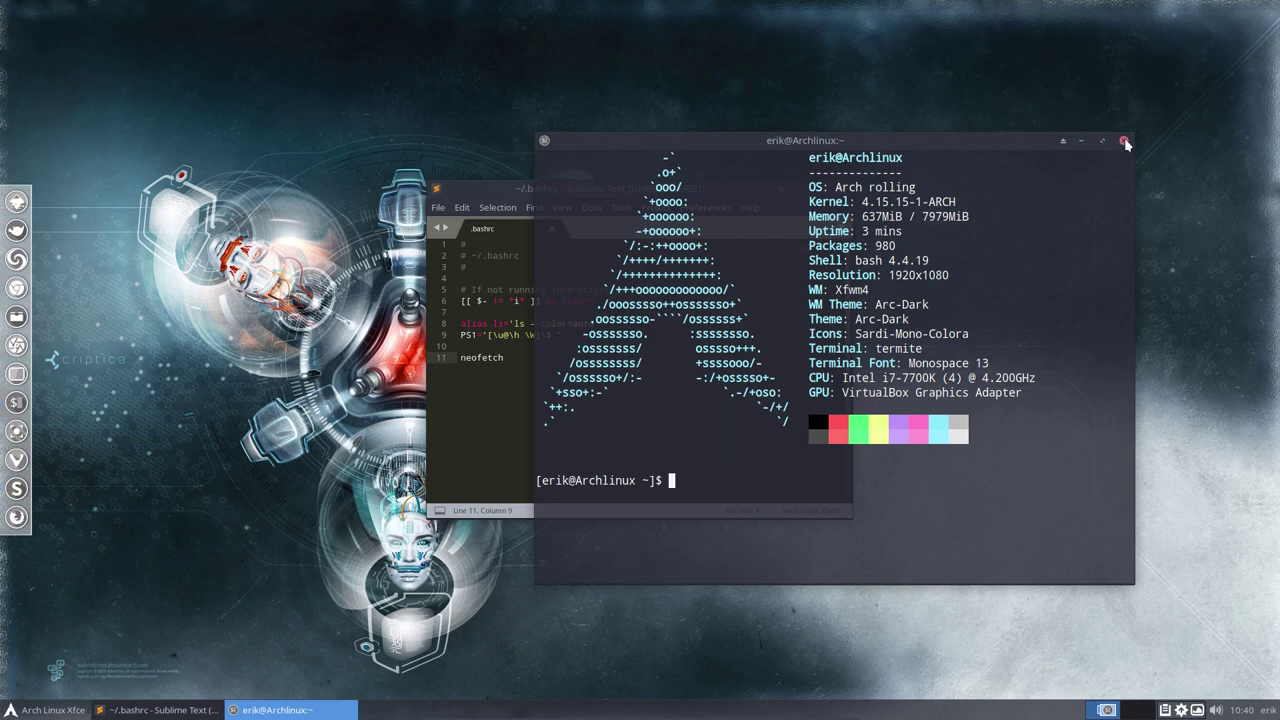
left_click(1124, 141)
left_click_drag(731, 189, 1007, 74)
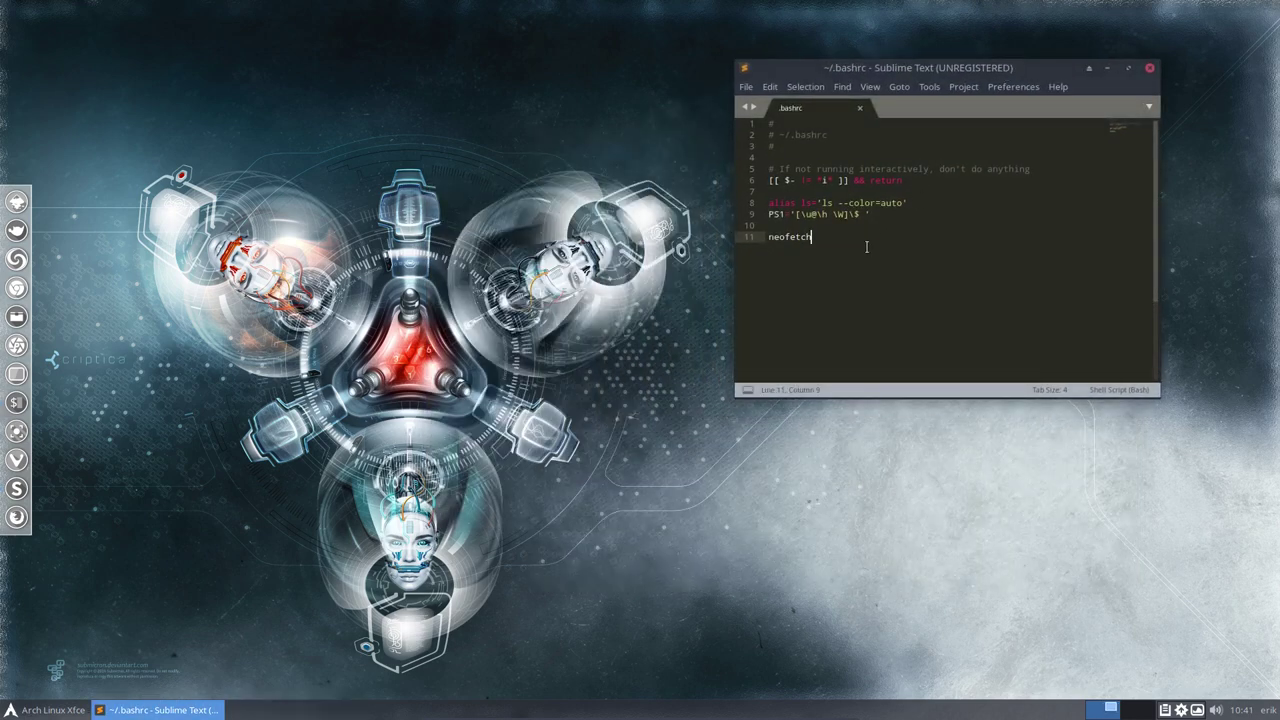
Open both .bashrc and .bashrc-latest from the /etc/skel folder in the text editor
left_click(16, 316)
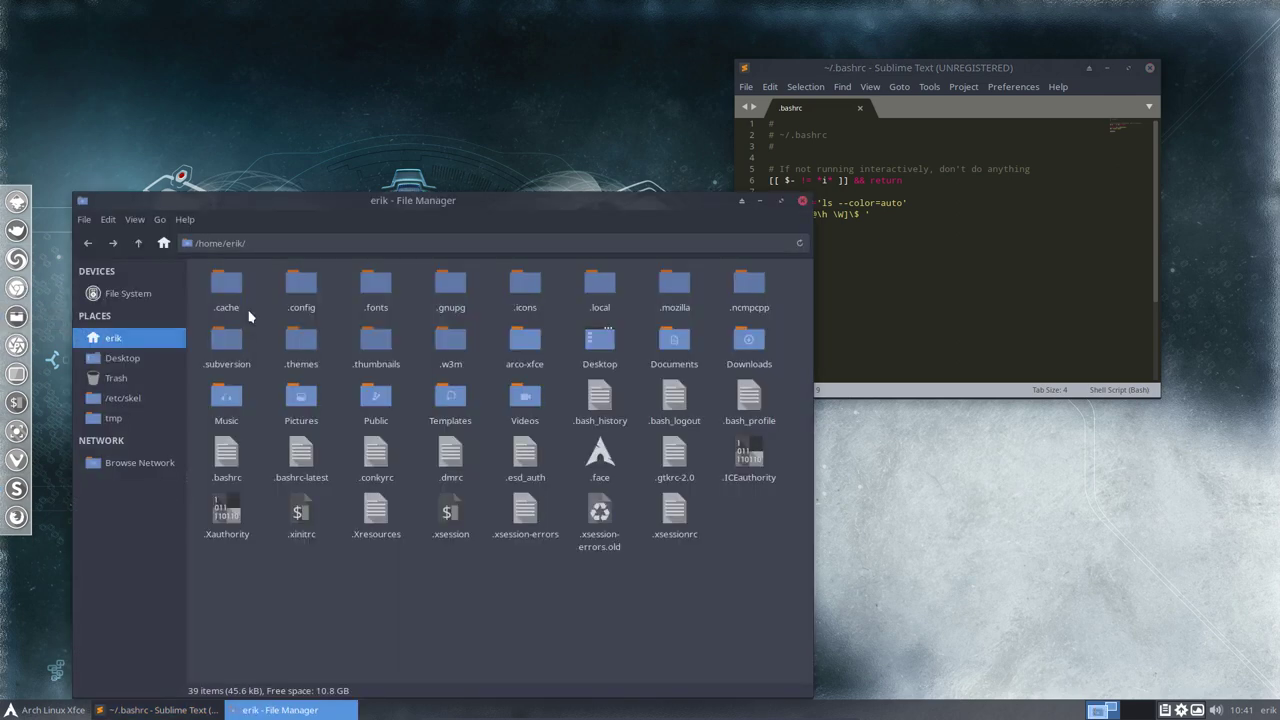
left_click(139, 404)
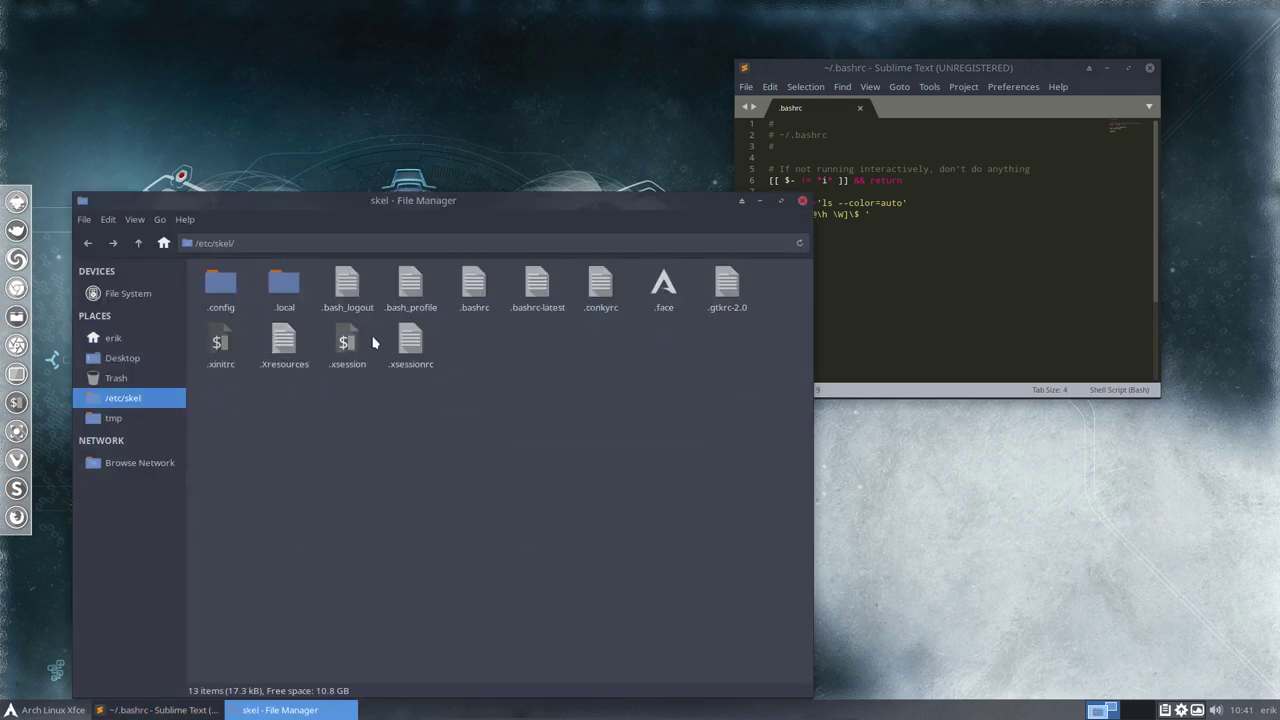
double_click(475, 289)
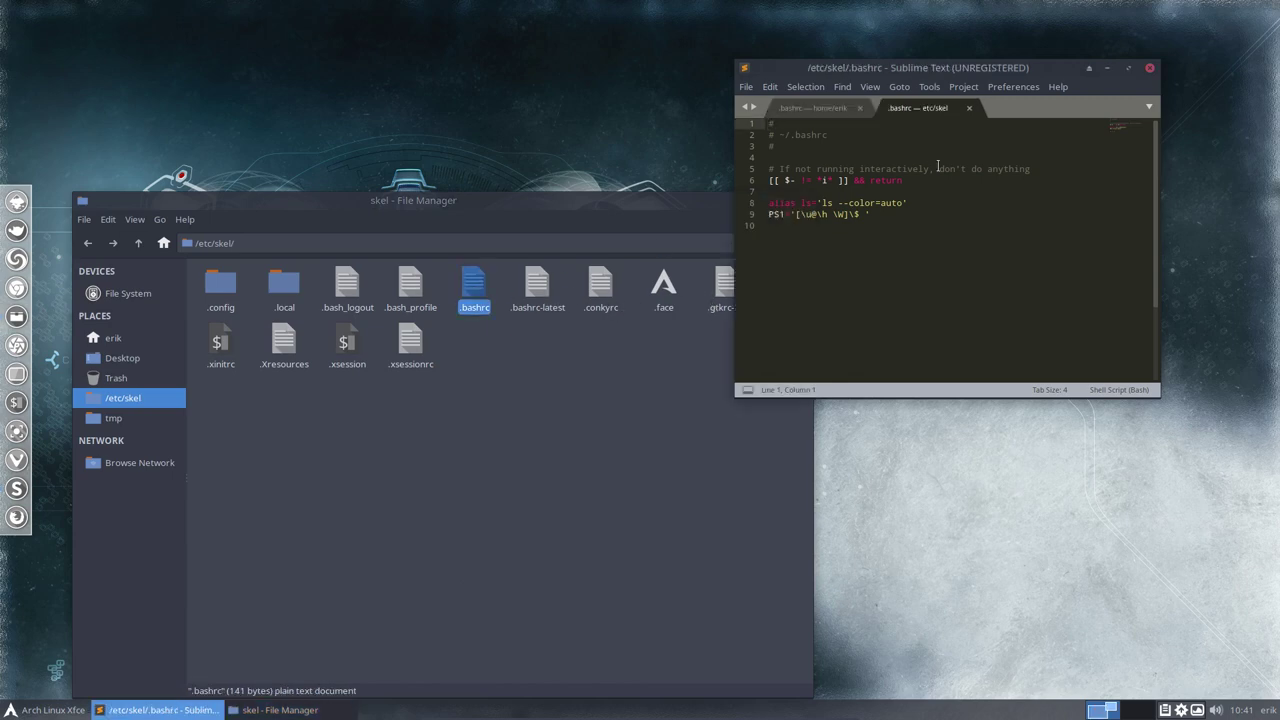
double_click(535, 292)
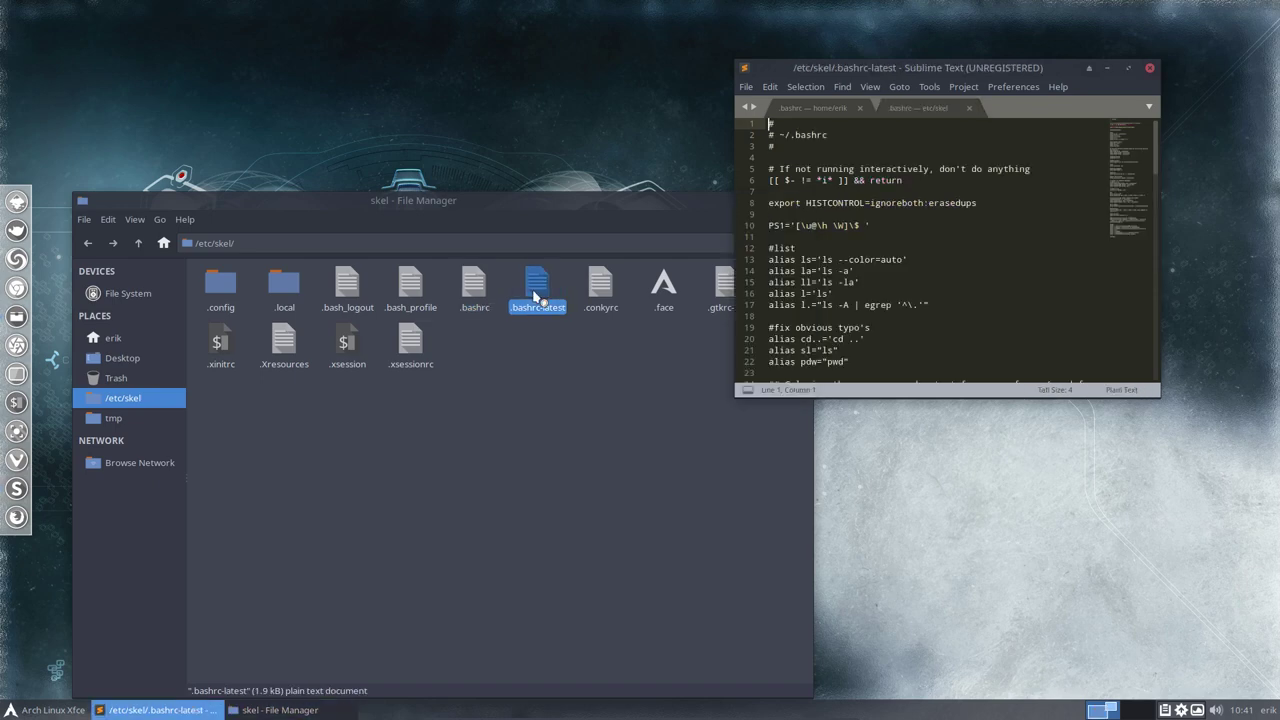
Look through .bashrc-latest down to its neofetch line and copy the entire text of the file
scroll(864, 296, "down", 20)
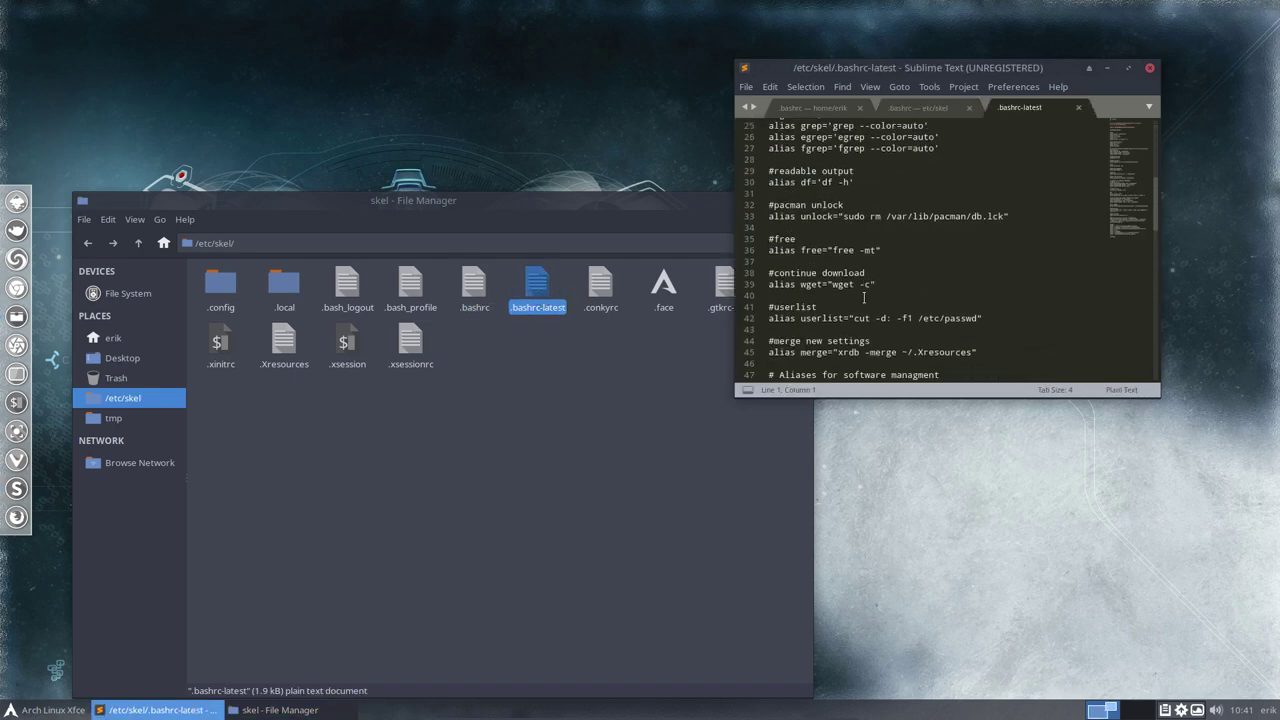
left_click(861, 297)
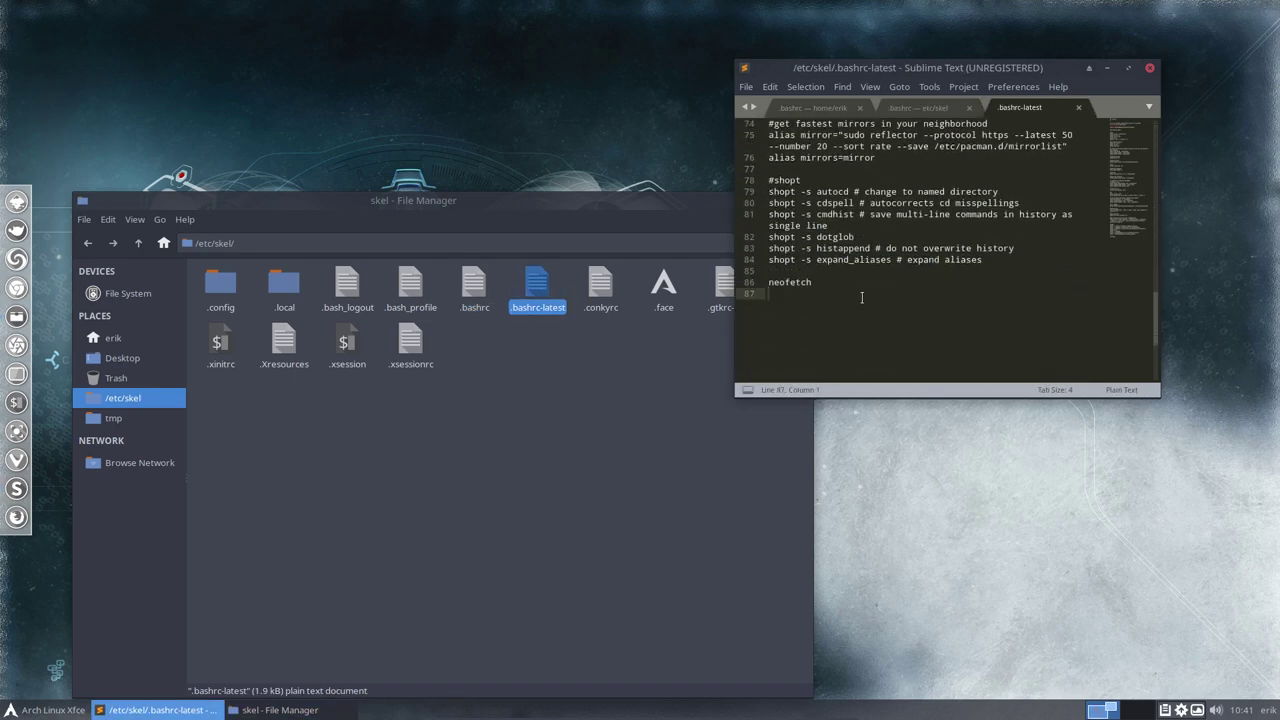
key("ctrl+a")
key("ctrl+c")
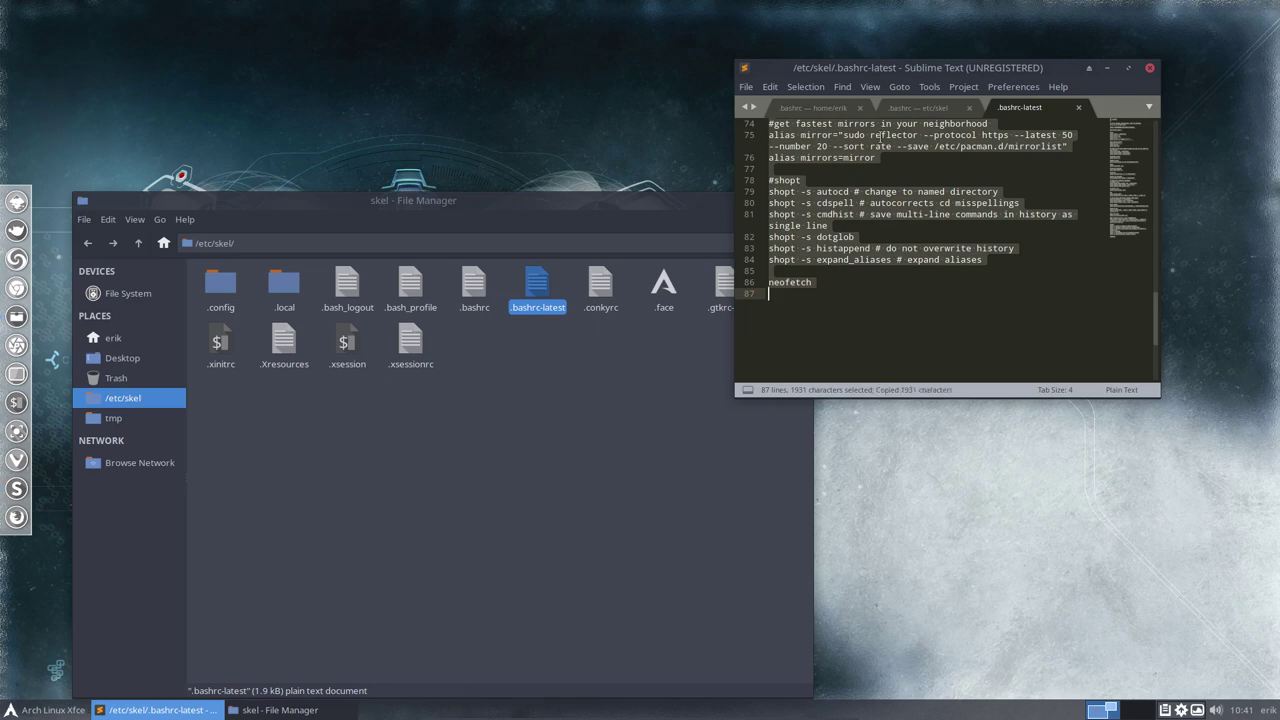
Replace all the text in the home folder's .bashrc with the copied content, save it, and close the editor and file manager
left_click(820, 110)
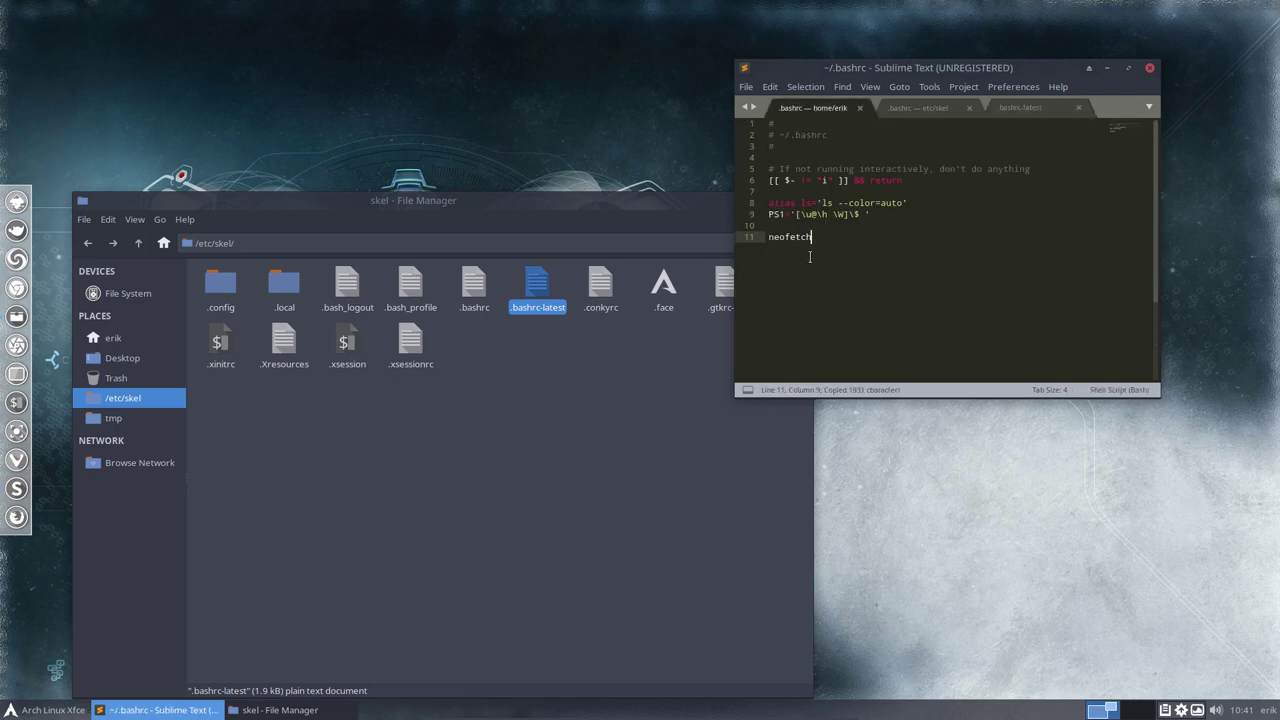
key("ctrl+a")
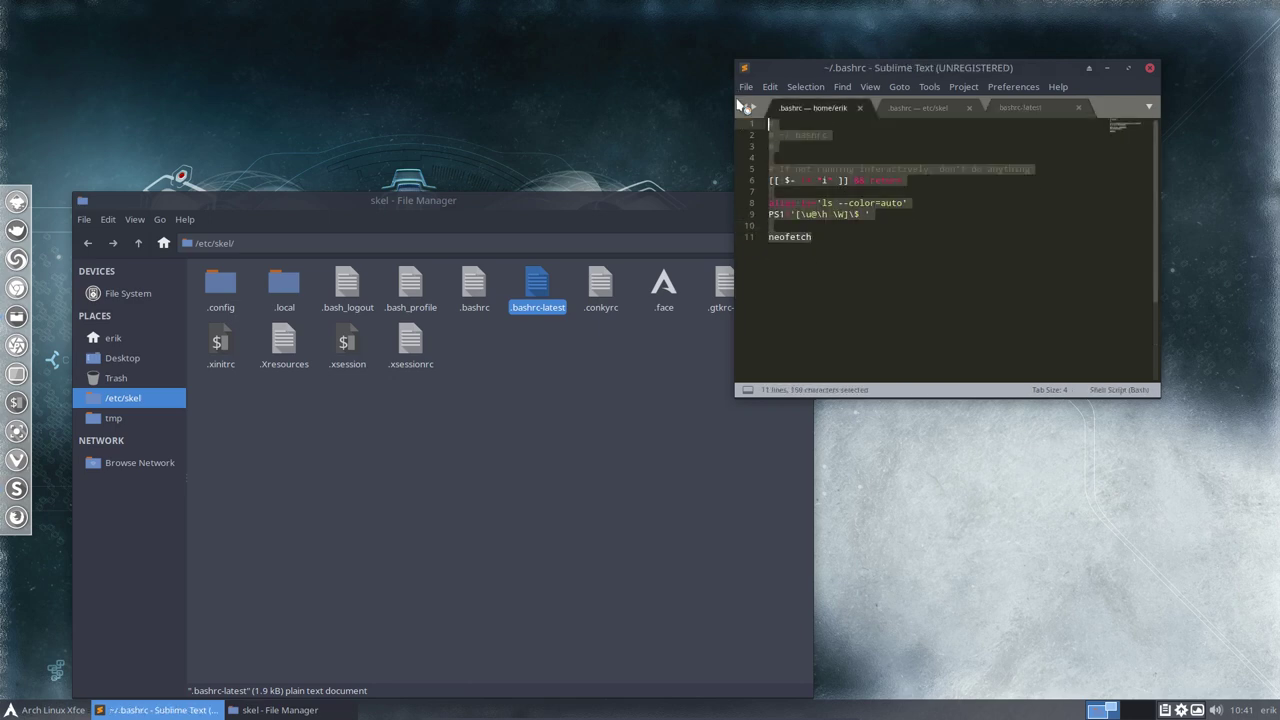
key("BackSpace")
key("ctrl+v")
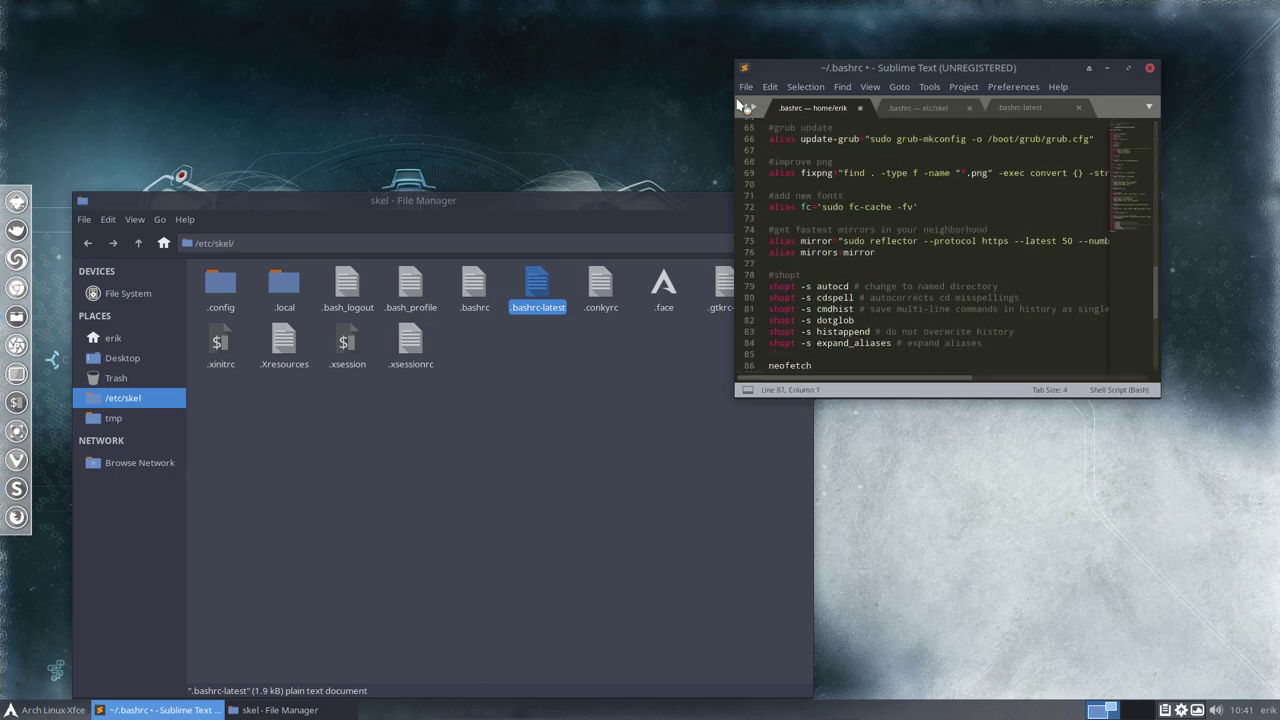
key("ctrl+s")
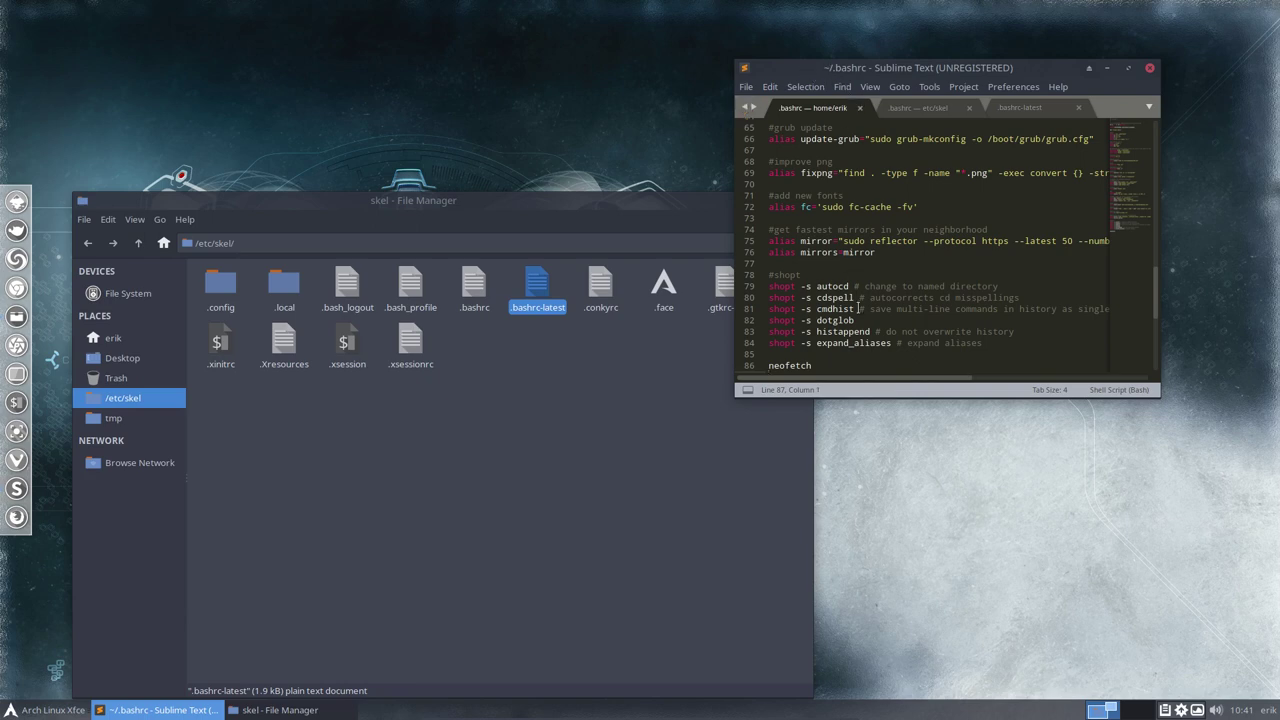
left_click(1150, 67)
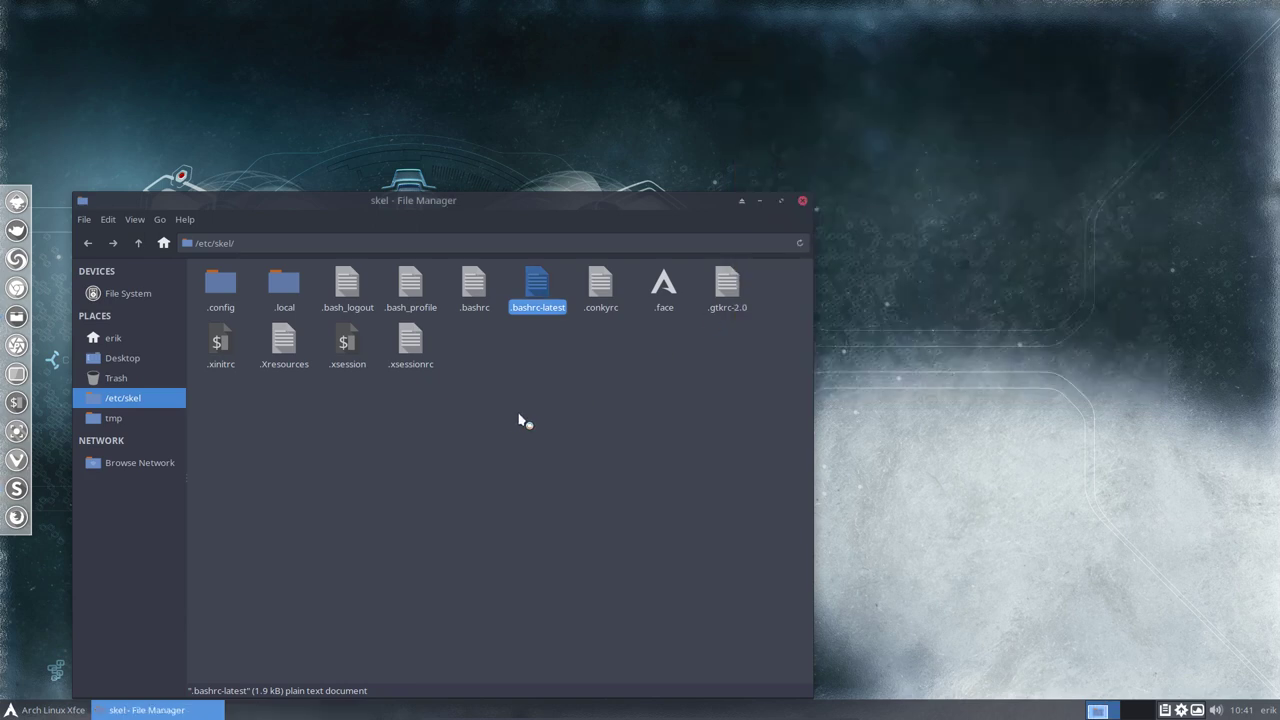
left_click(803, 203)
Open a terminal from the desktop and reload the shell configuration with source ~/.bashrc
right_click(454, 289)
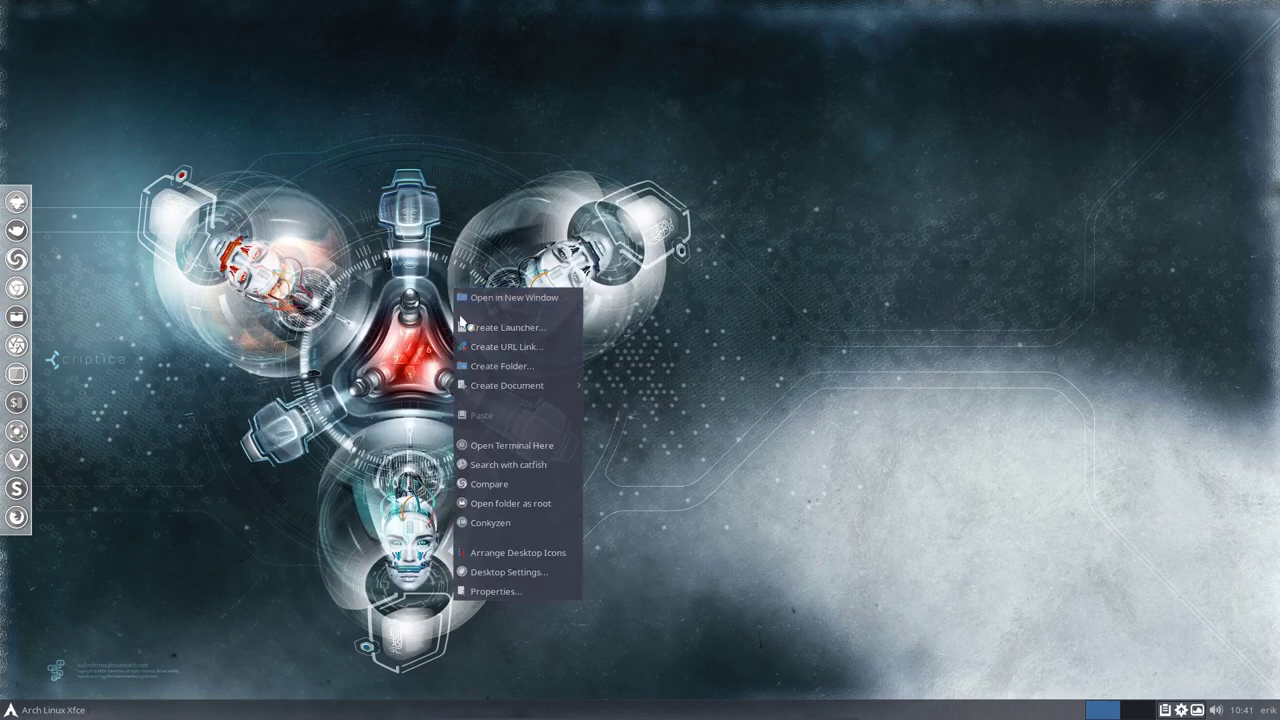
left_click(548, 446)
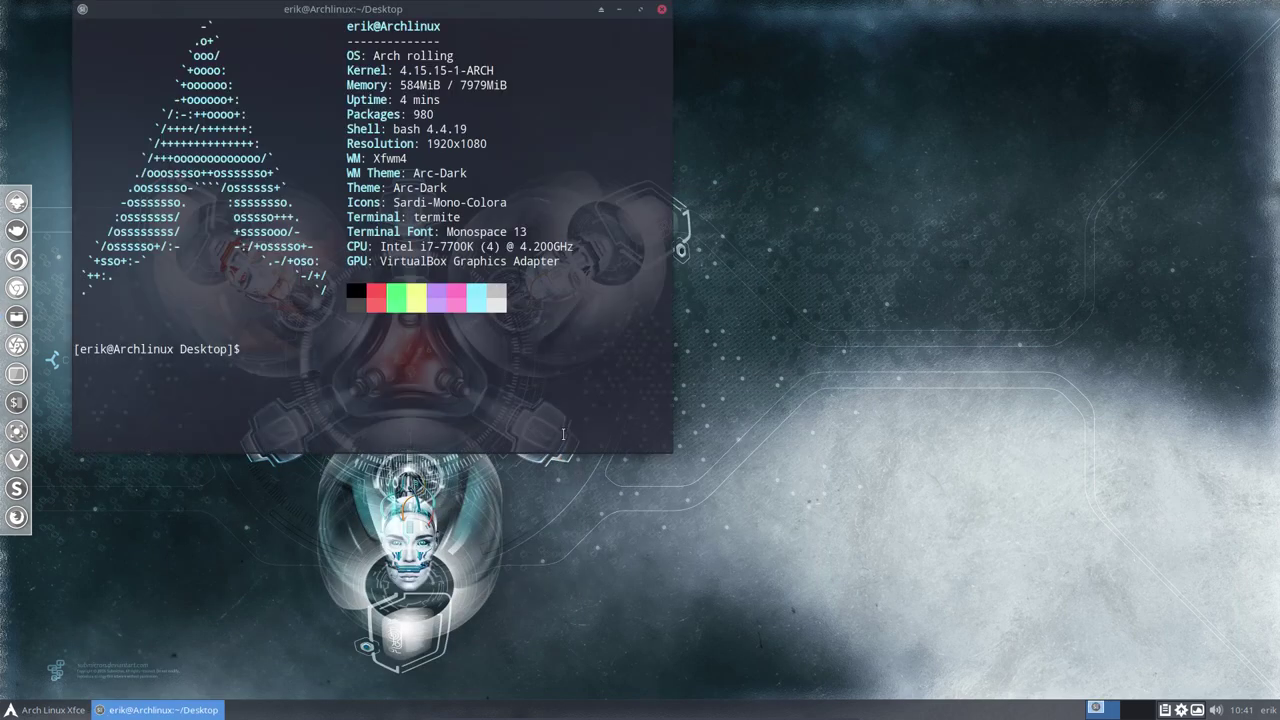
type("source ~/.?")
key("BackSpace")
type("bashrc")
key("Return")
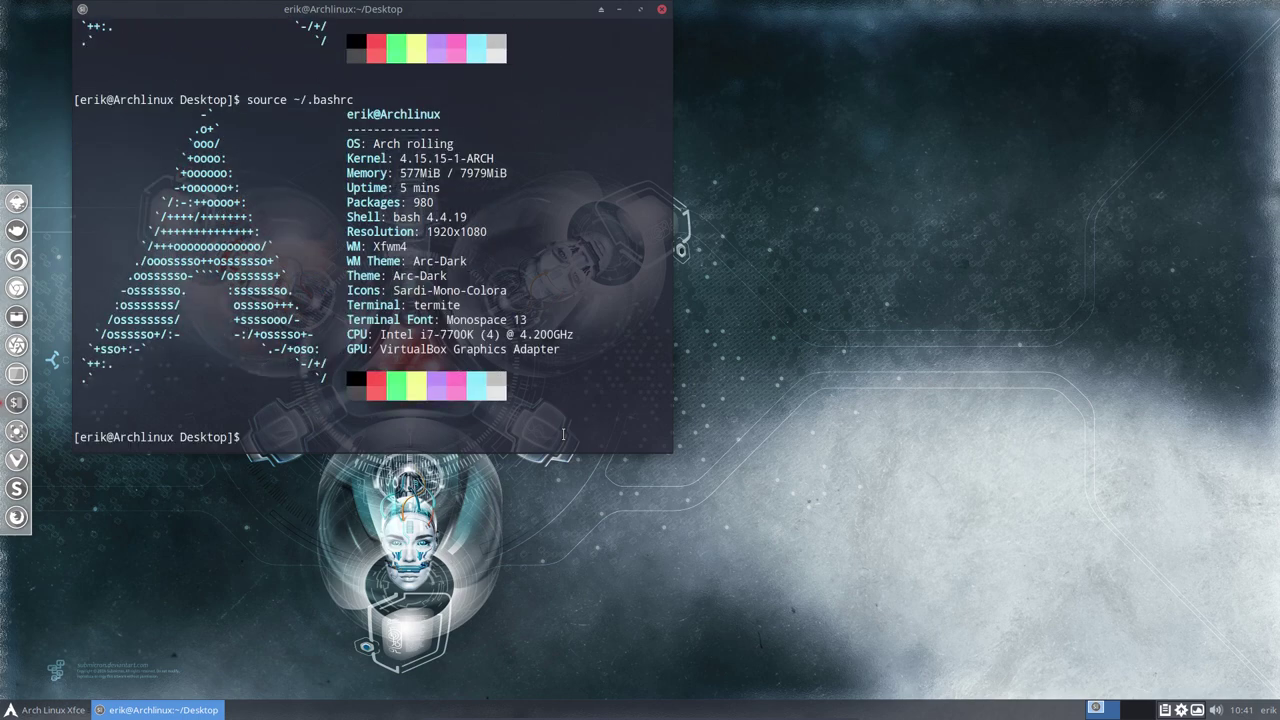
Update the system with the pksyua alias, entering the sudo password and accepting the package-query upgrade, and move the terminal nearer the desktop's middle
type("pksyua")
key("Return")
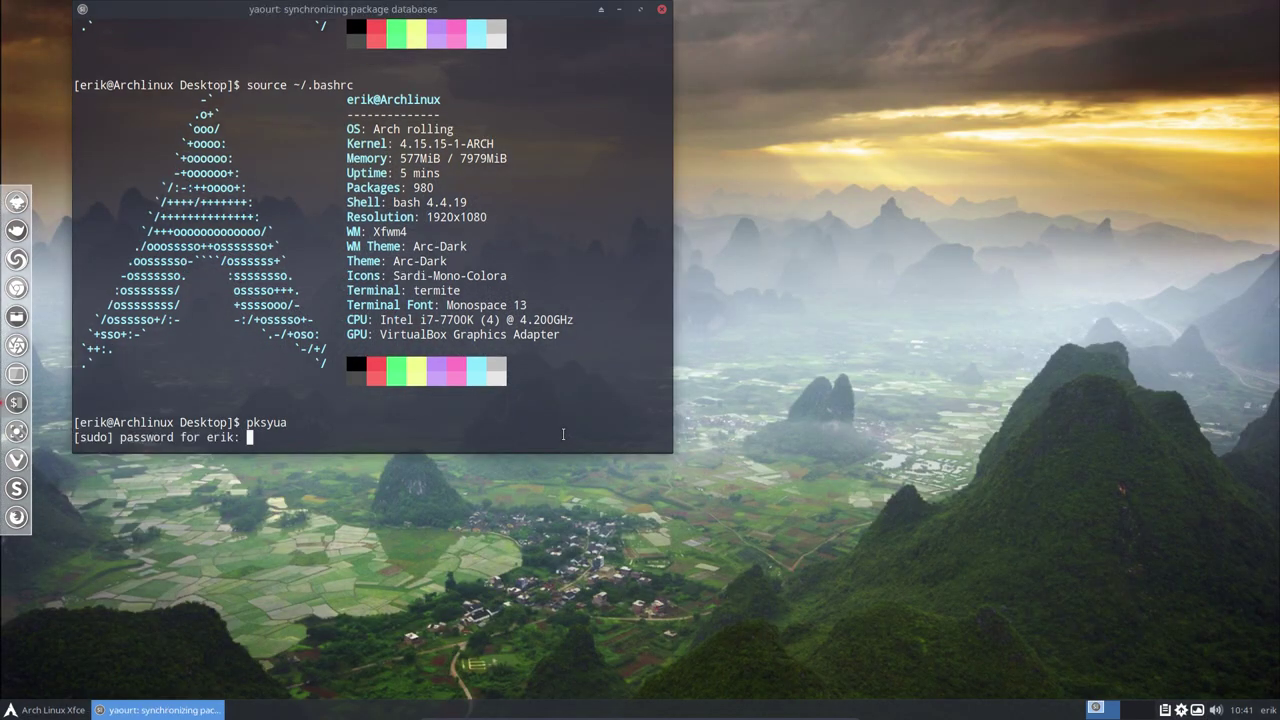
key("Return")
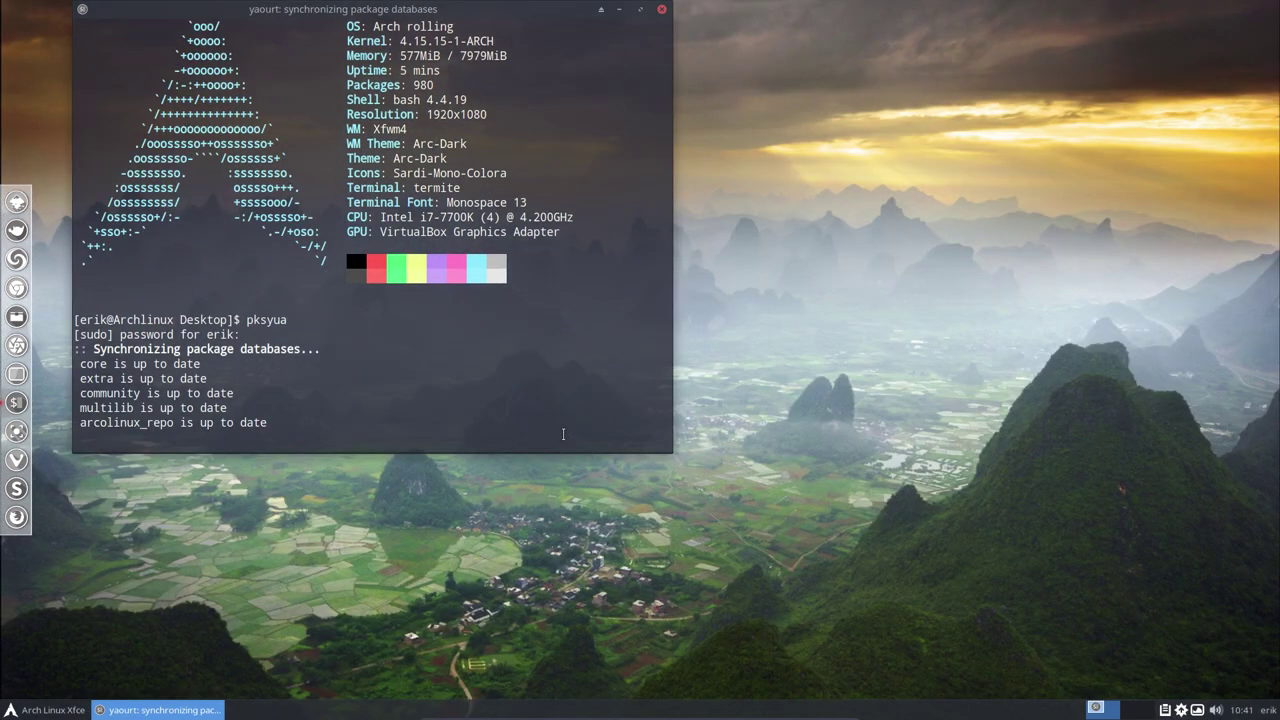
key("Return")
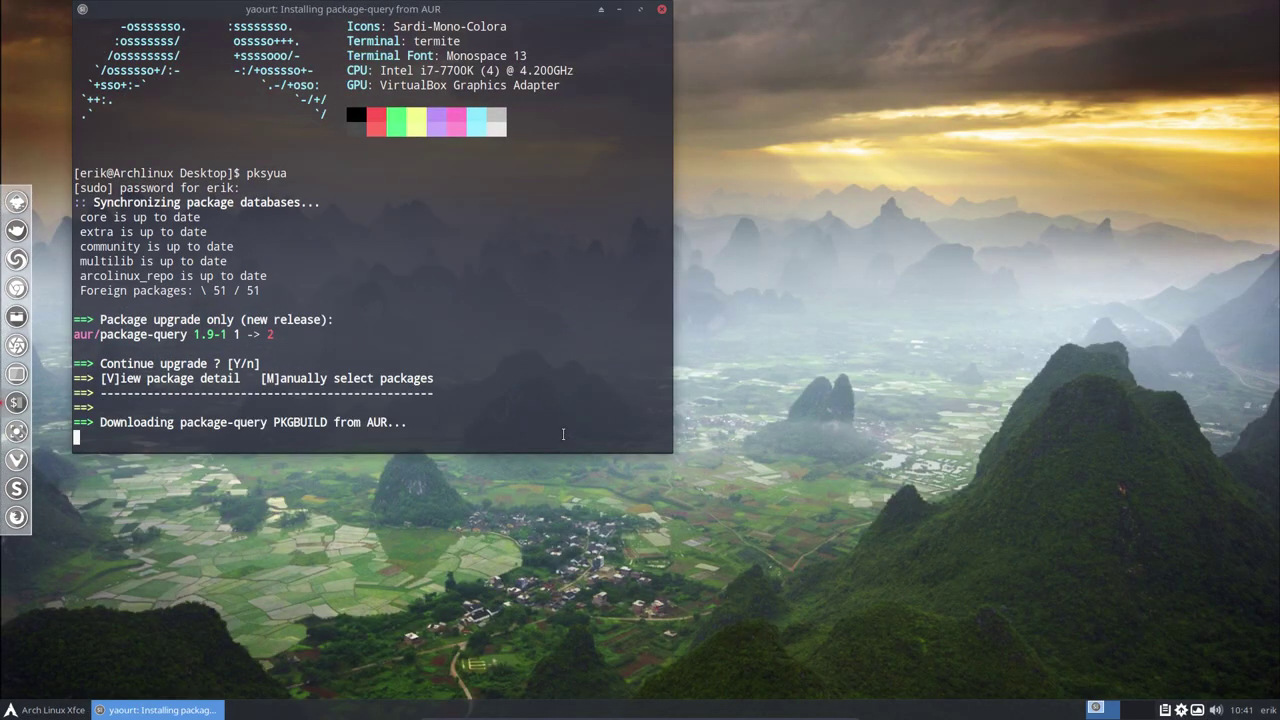
key("Return")
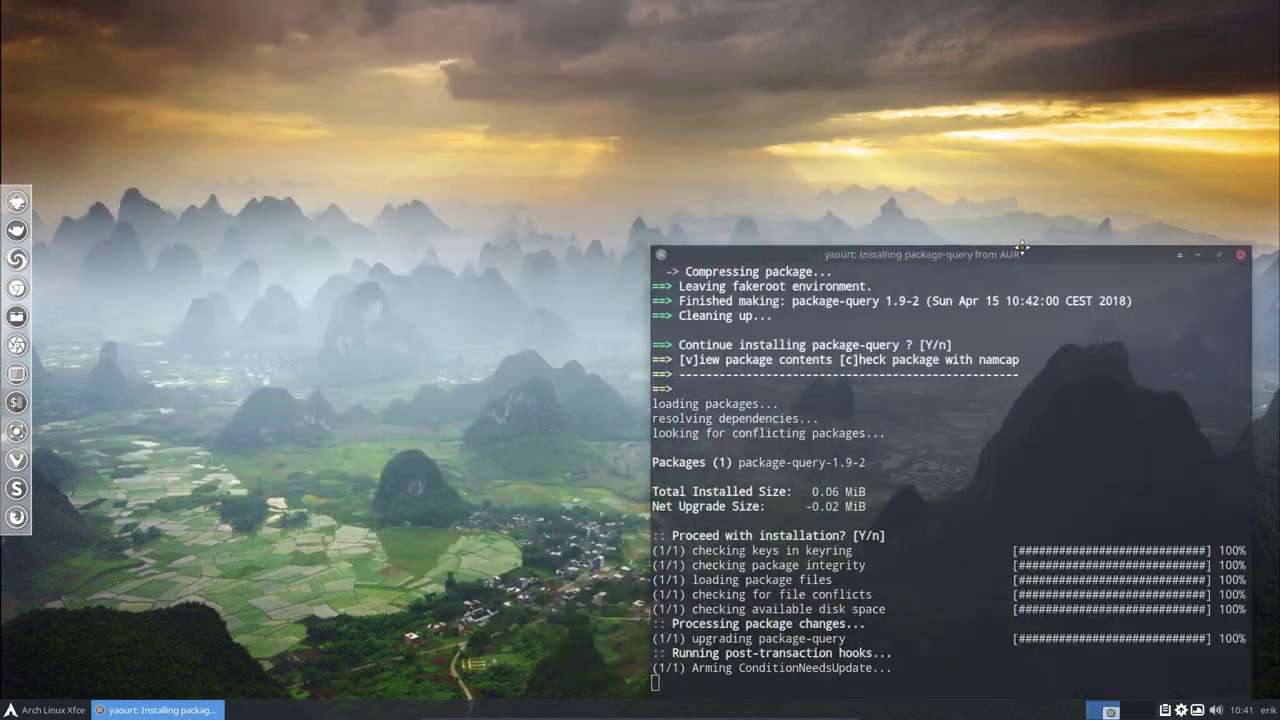
left_click_drag(987, 244, 938, 124)
Switch the desktop to the next Variety wallpaper and close the terminal
left_click(1197, 710)
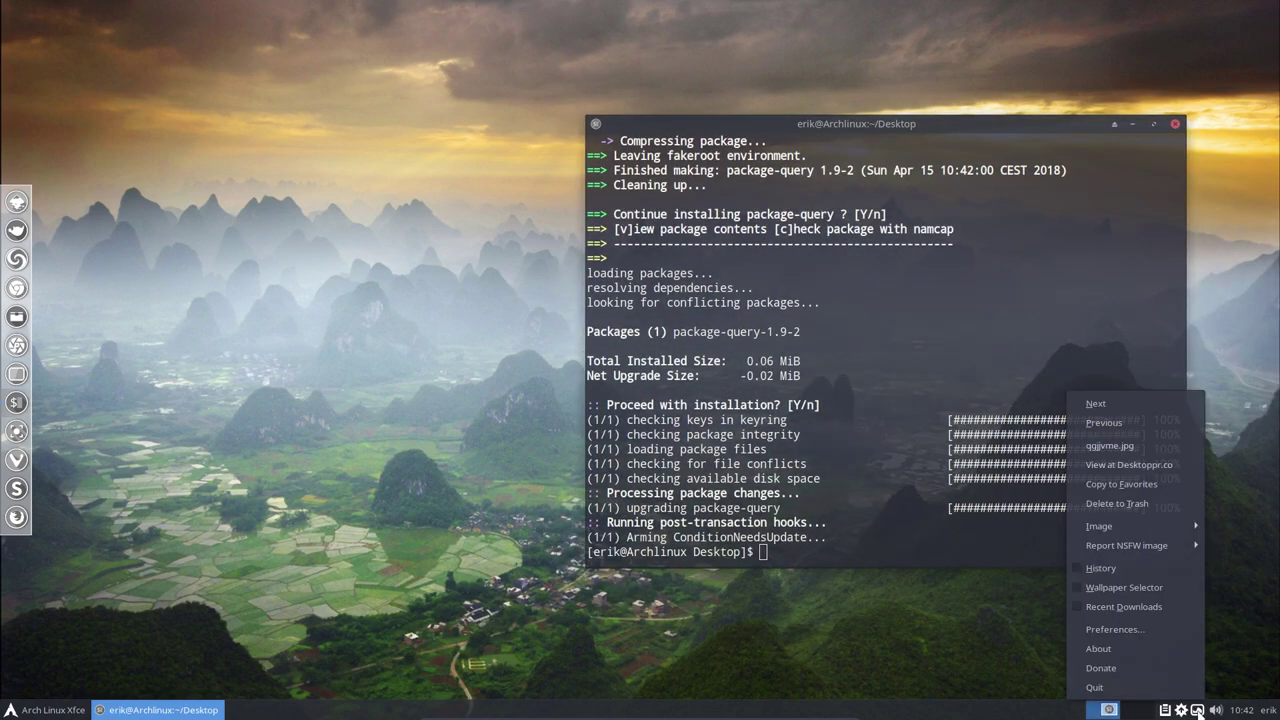
left_click(1120, 403)
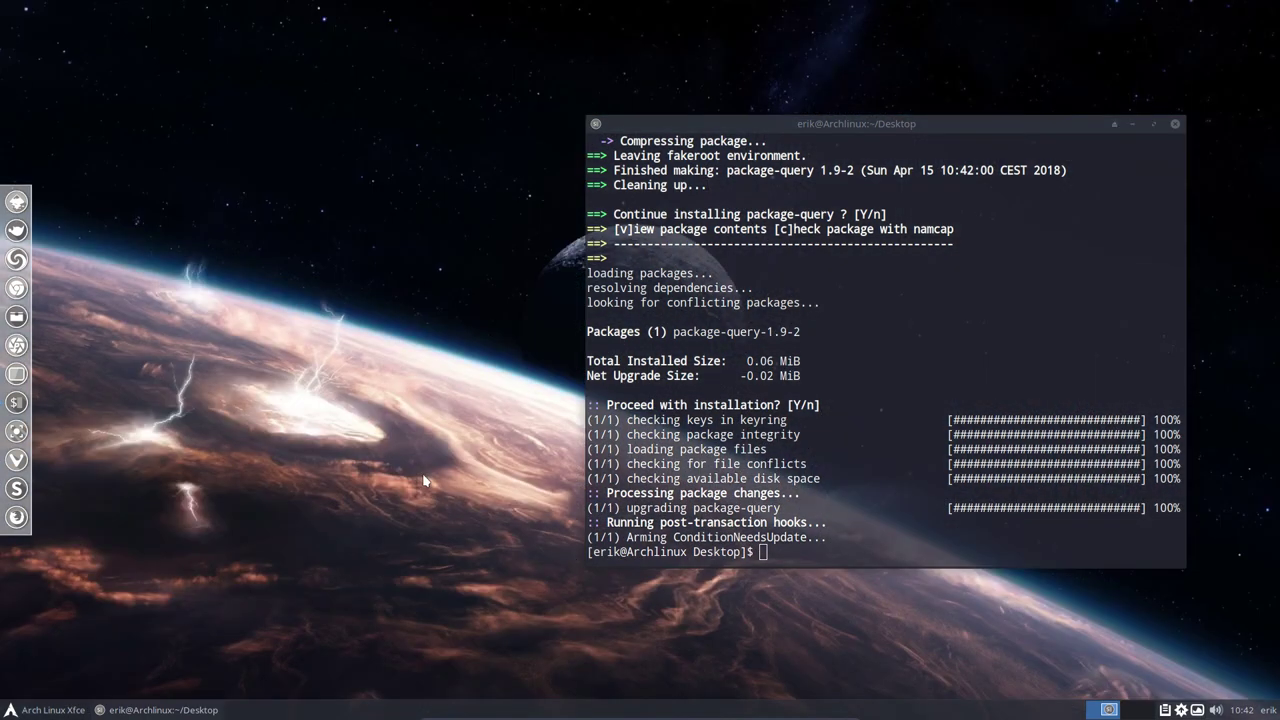
left_click(1175, 124)
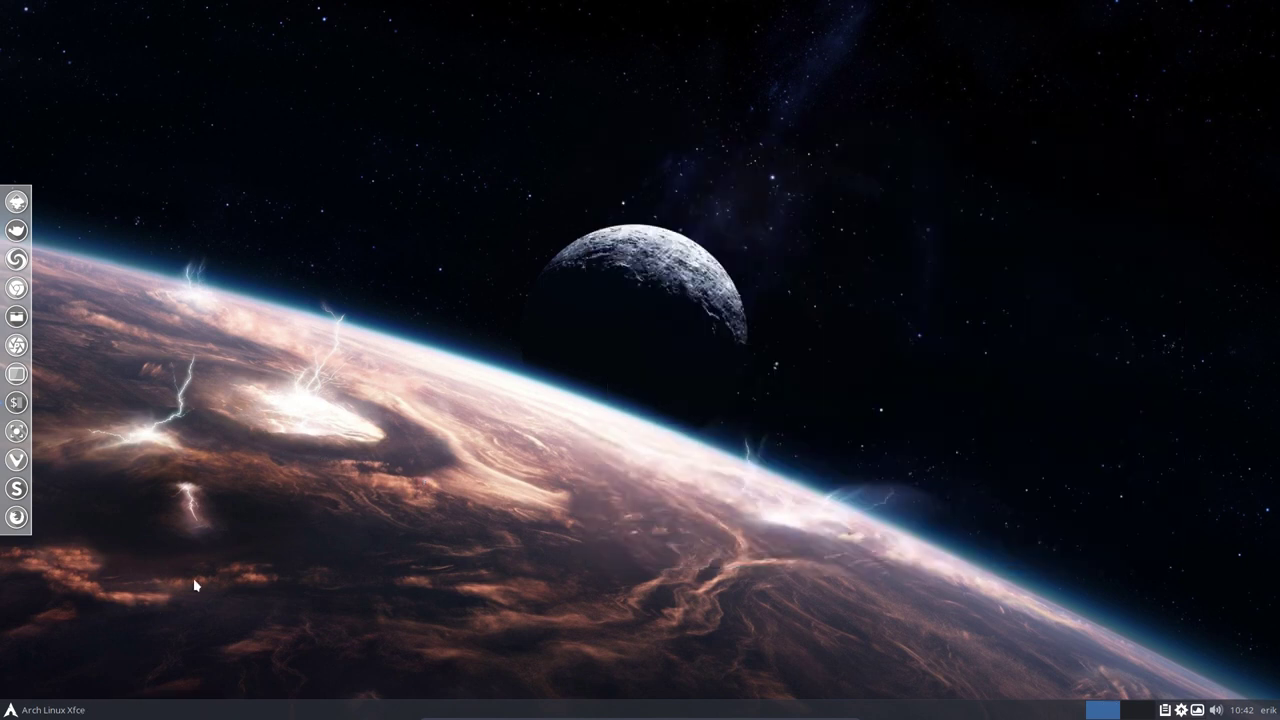
Launch Conkyzen from the favorite applications and sort its list of conkies by name
left_click(52, 710)
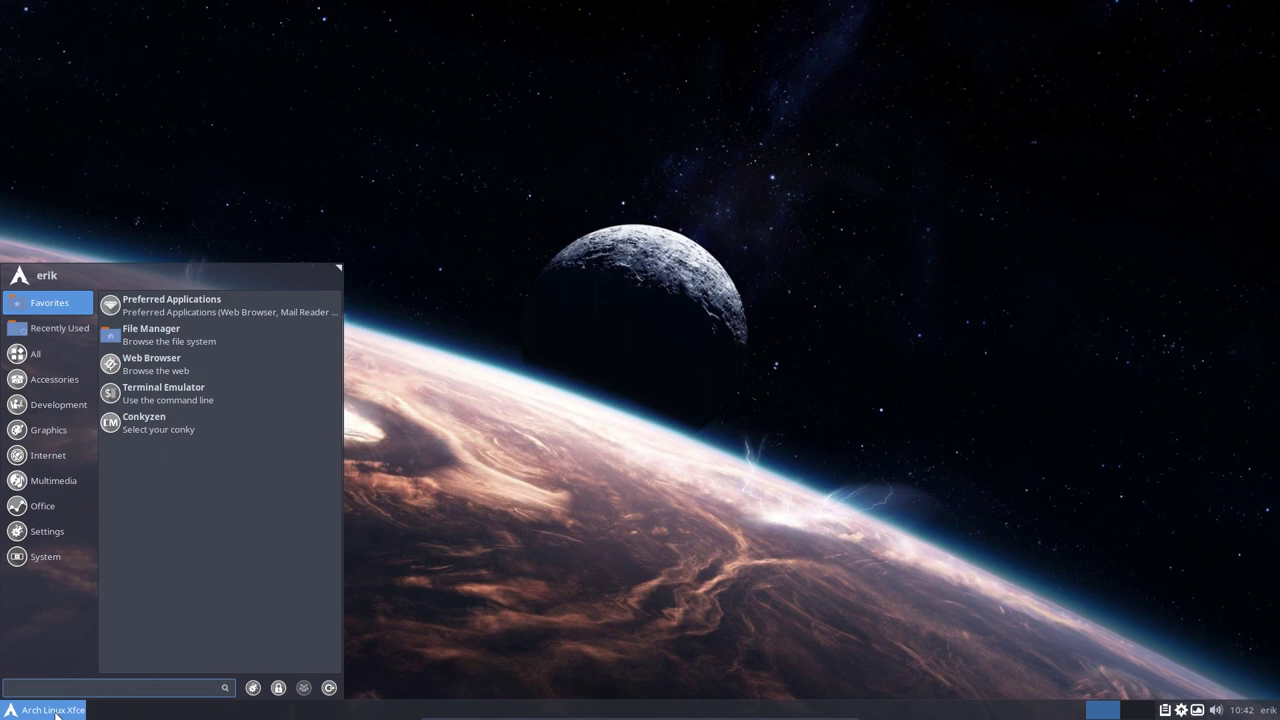
left_click(151, 432)
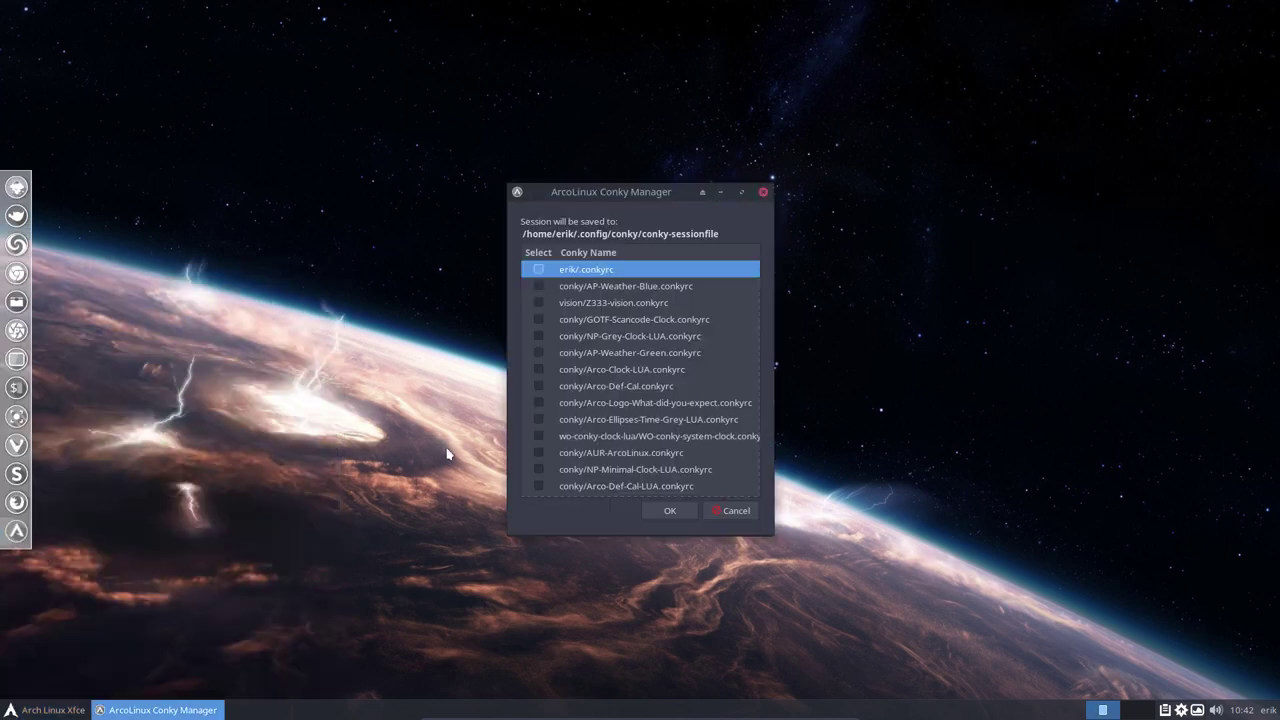
left_click(586, 252)
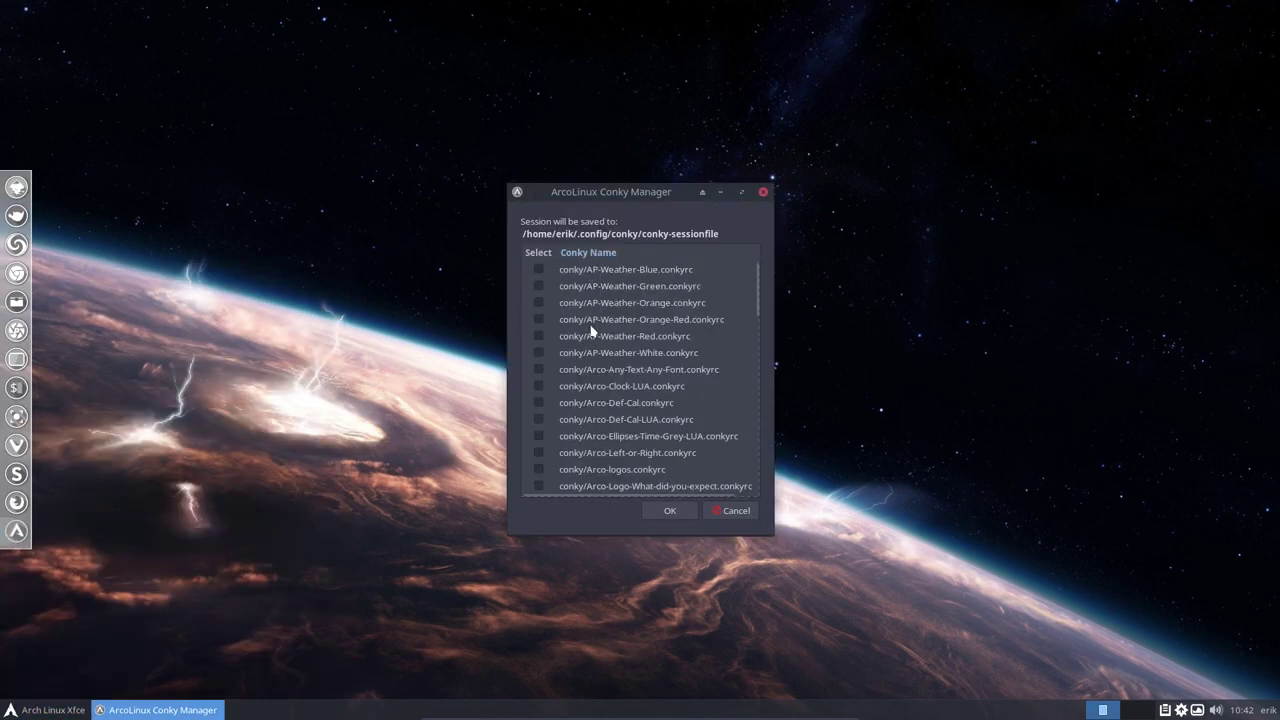
Activate the Arco-logos.conkyrc conky and open its file from .config/conky in the home folder
left_click(538, 471)
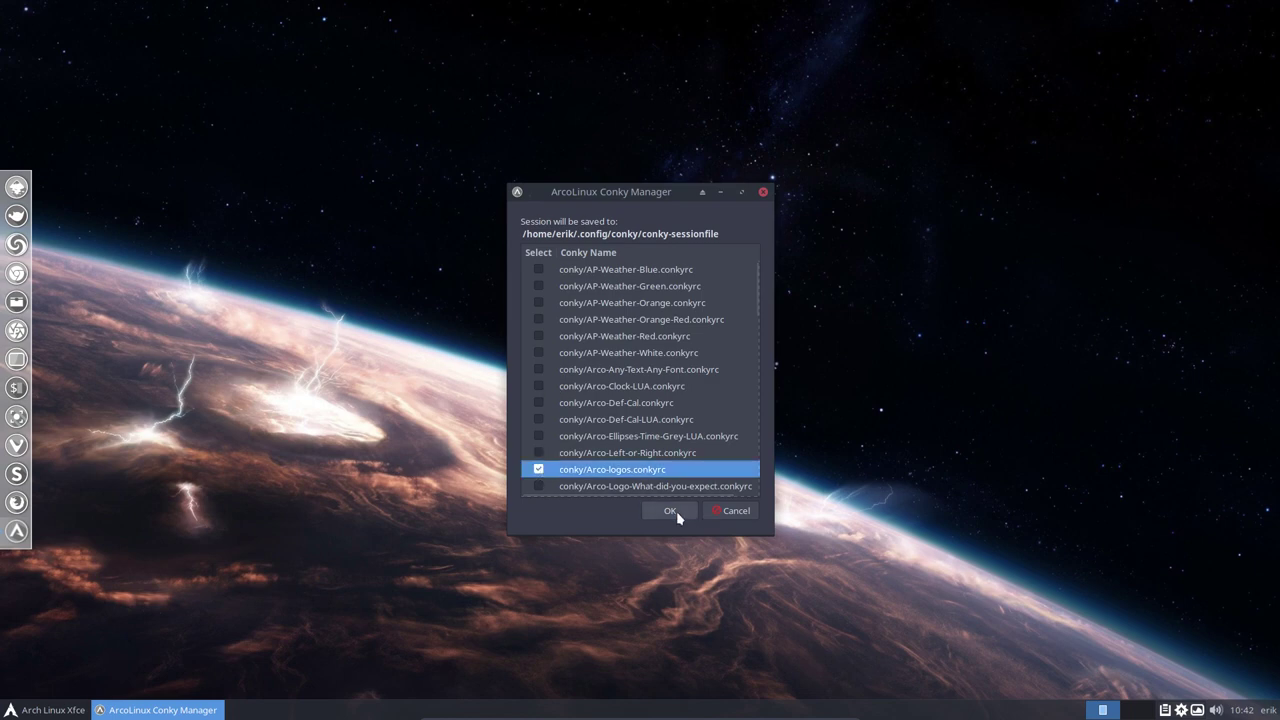
left_click(672, 511)
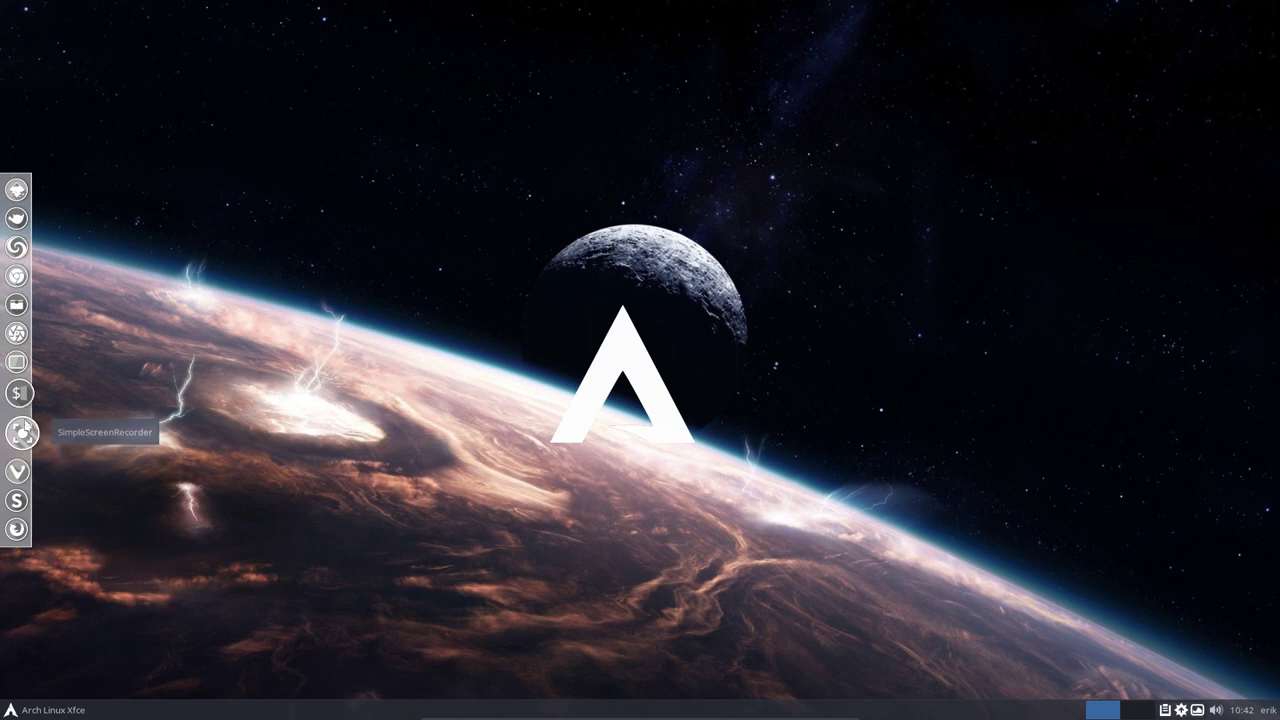
left_click(22, 316)
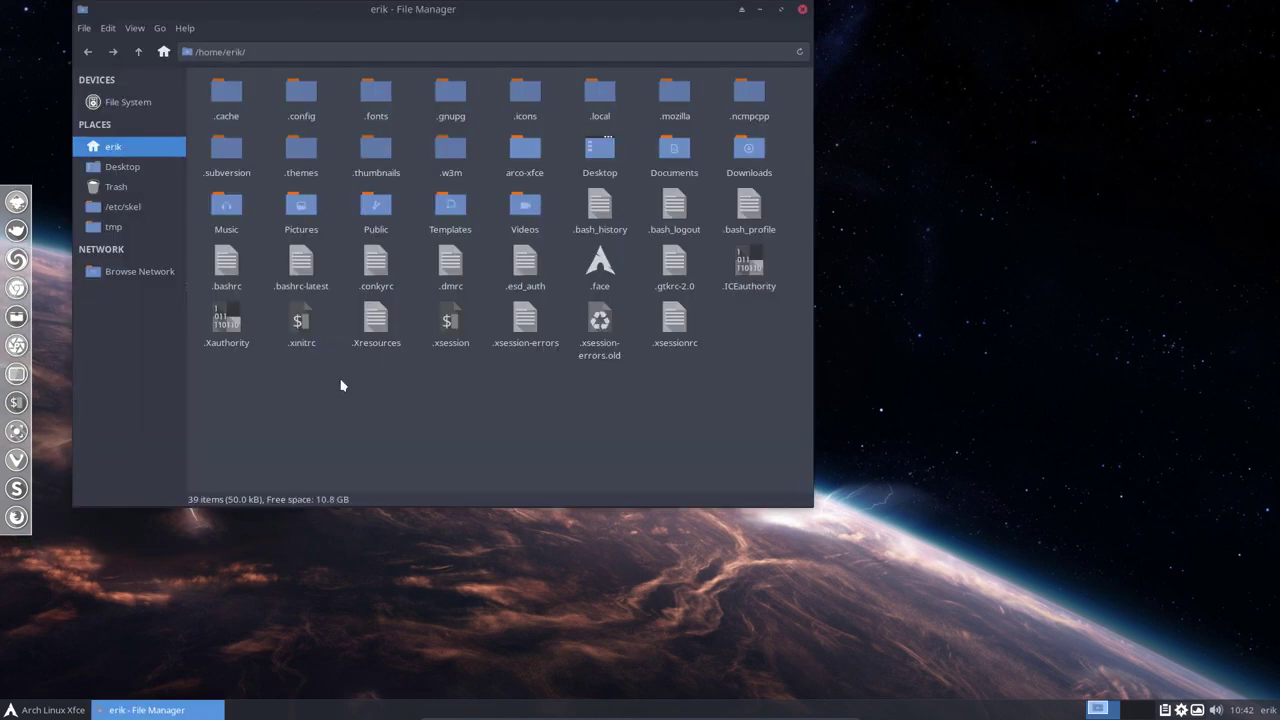
double_click(301, 95)
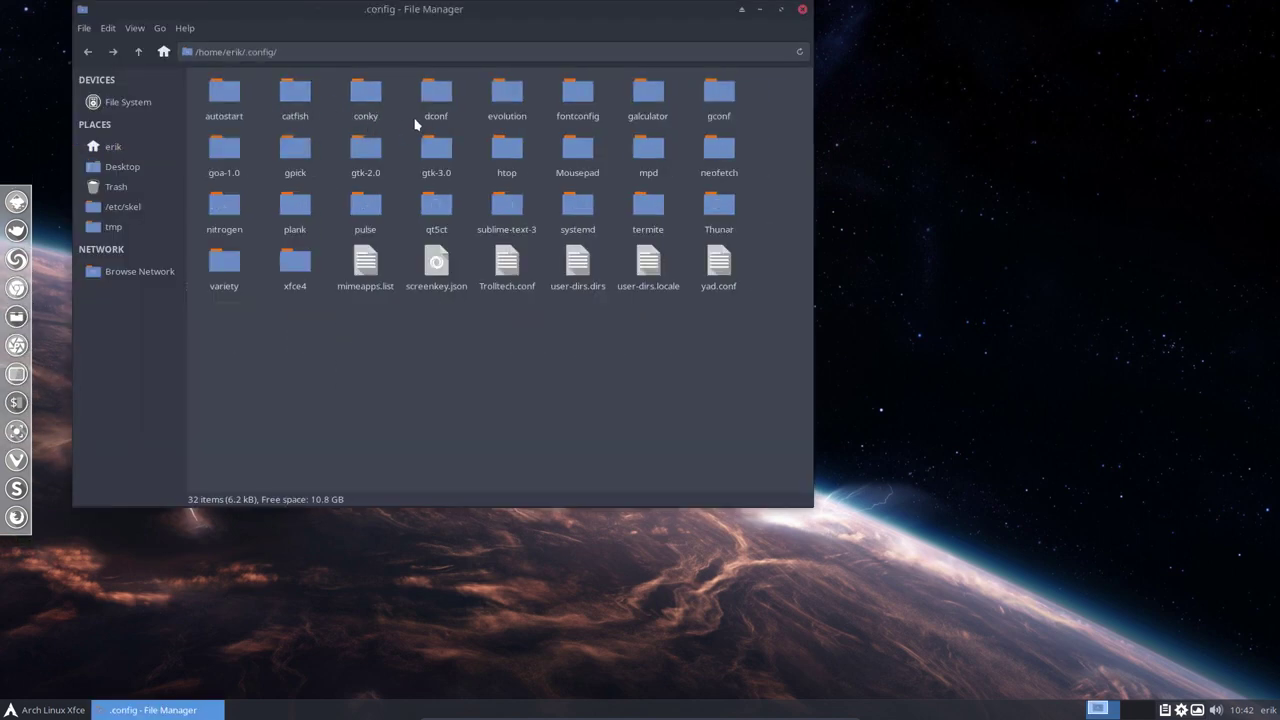
double_click(366, 92)
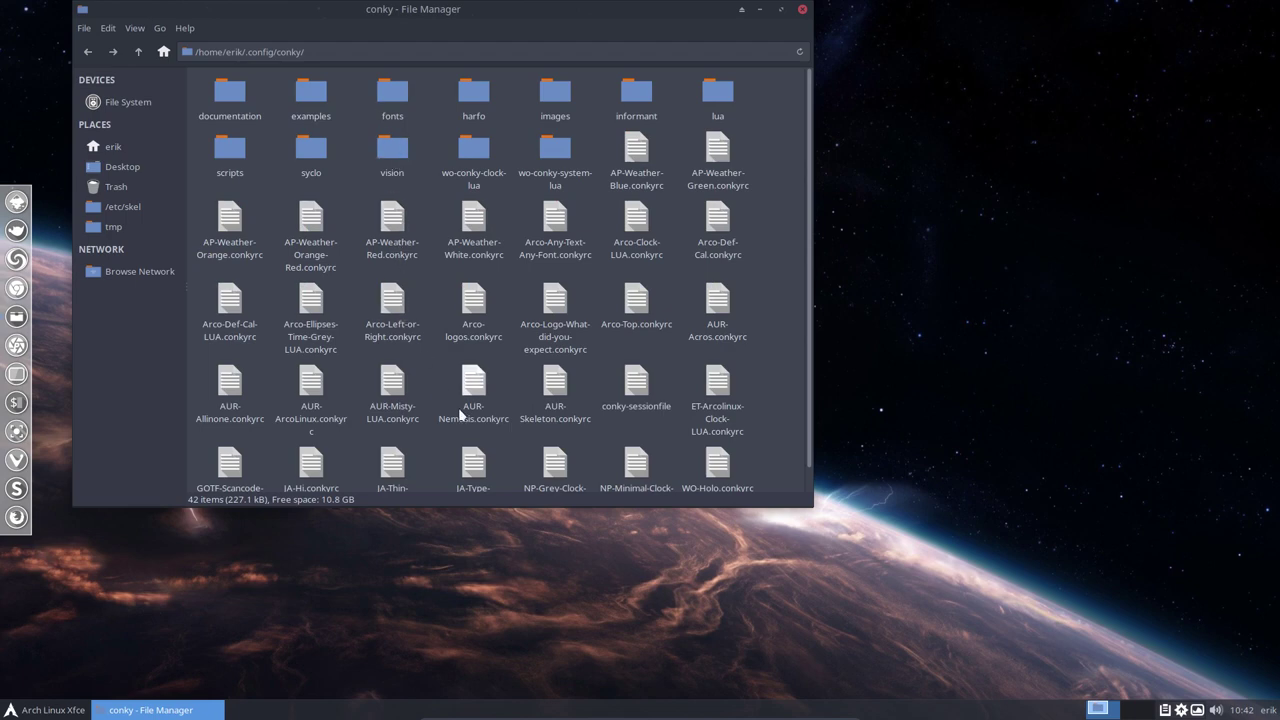
double_click(473, 303)
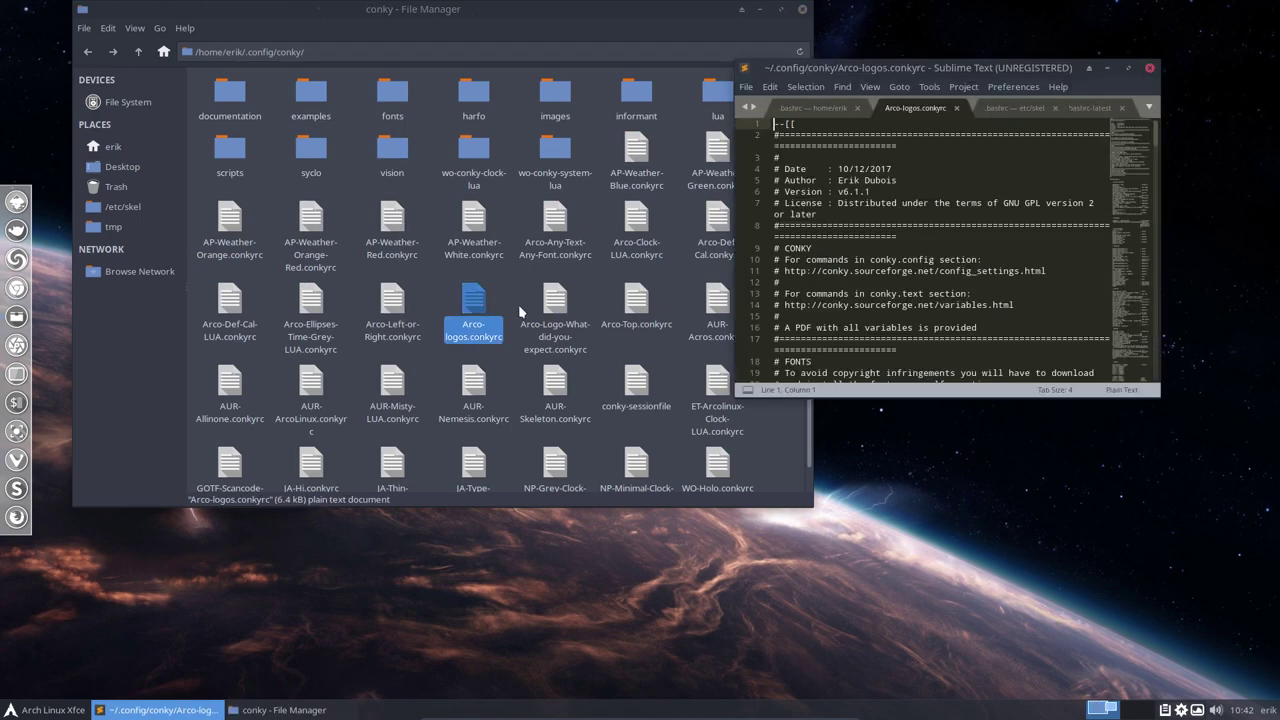
Review the image lines in the conky.text section of Arco-logos.conkyrc full-screen, and restore the editor to a floating window
left_click(1127, 68)
scroll(536, 339, "down", 20)
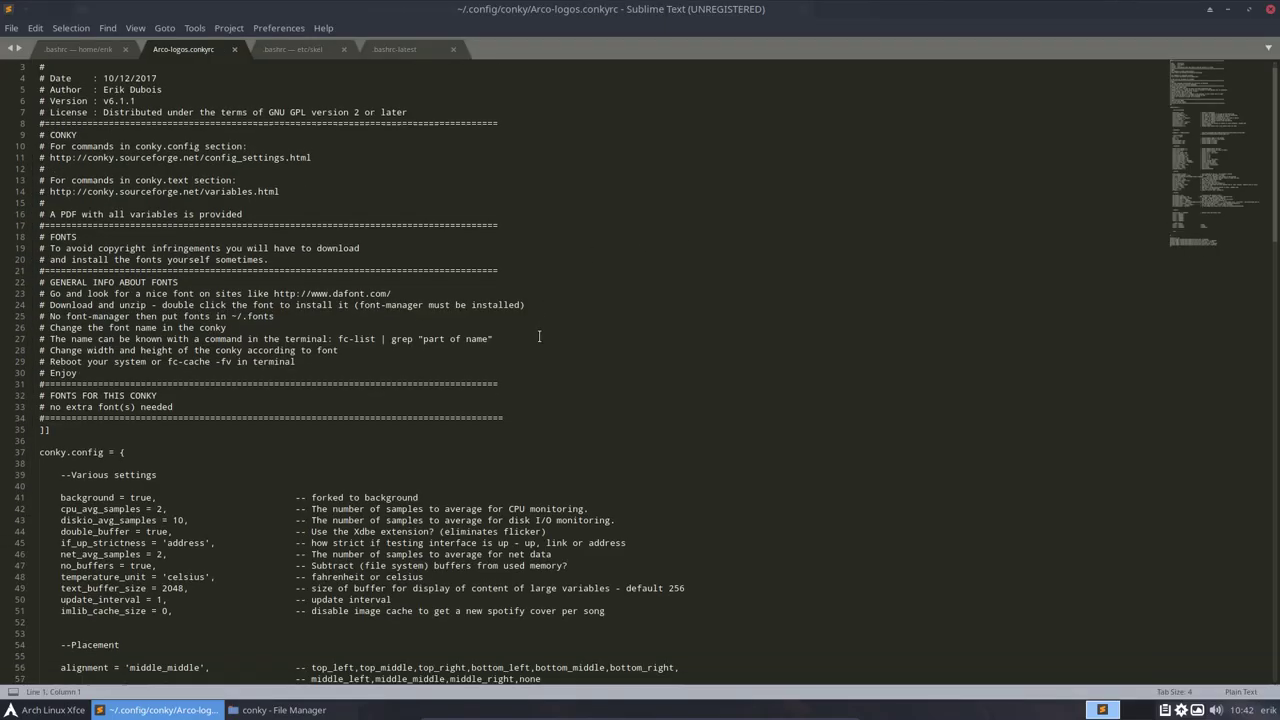
scroll(536, 339, "up", 5)
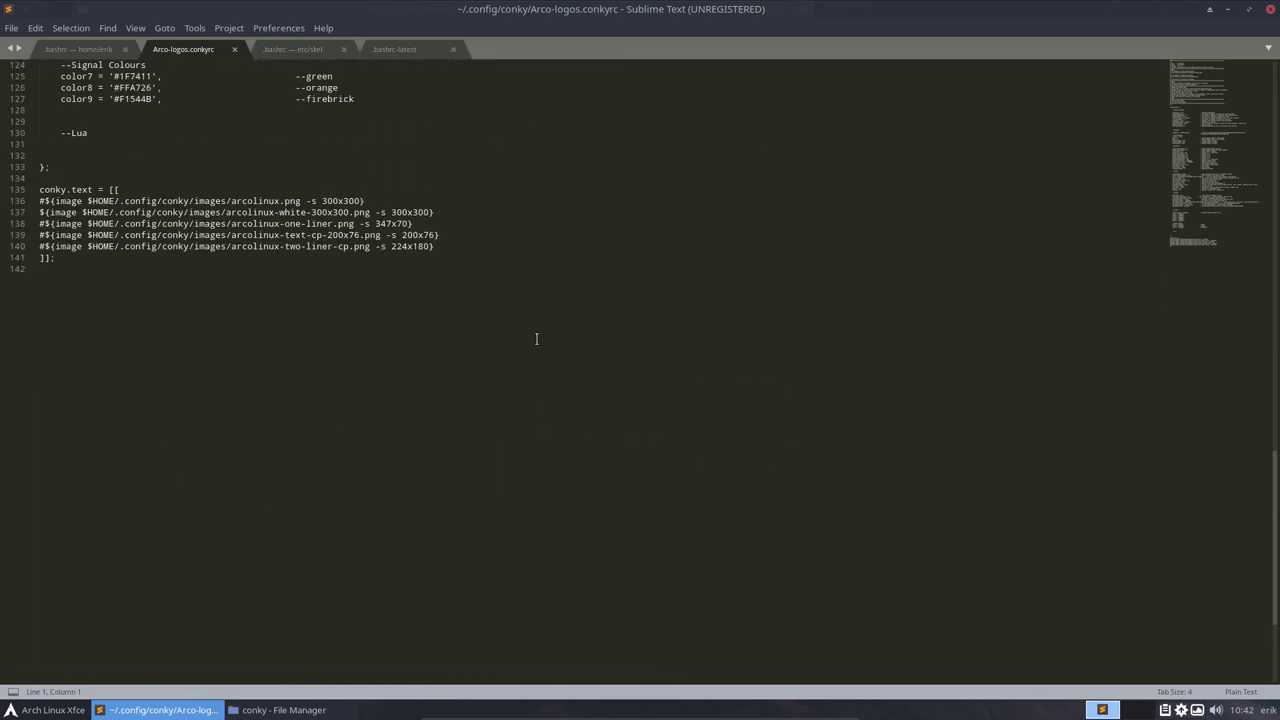
double_click(523, 12)
left_click_drag(540, 12, 866, 183)
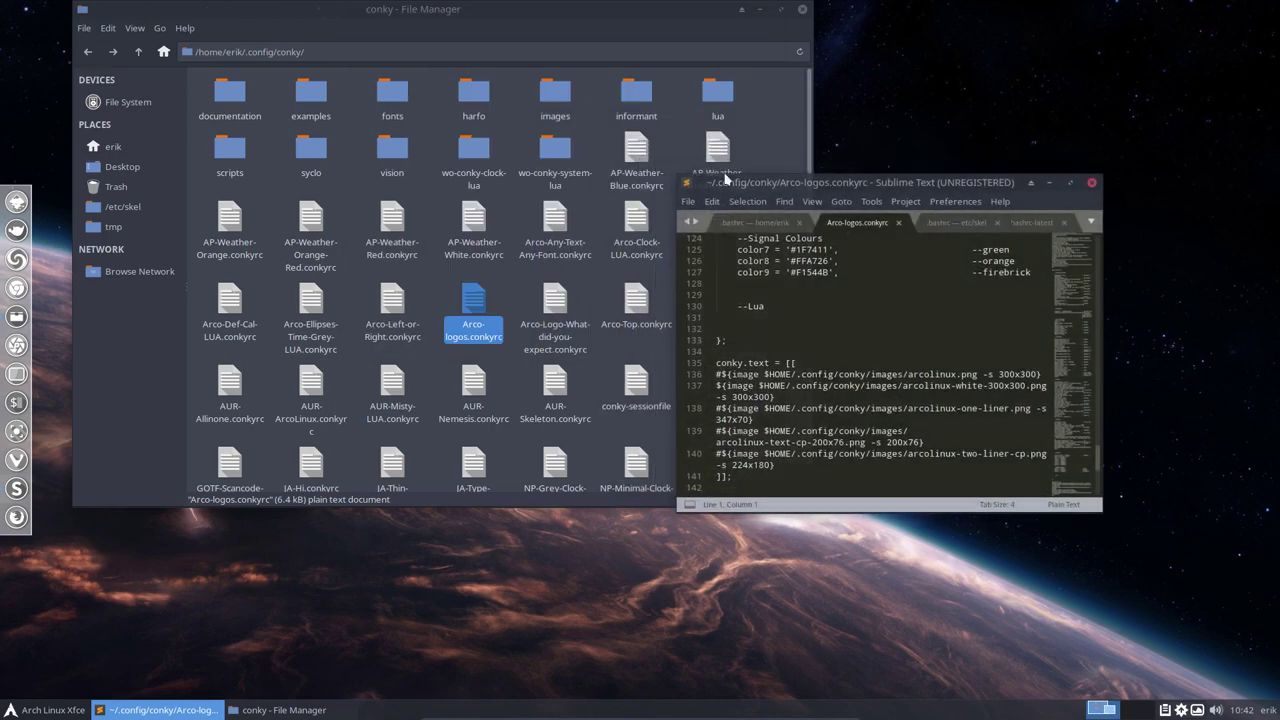
Tile the file manager and the editor side by side, with archlinux.png selected in the conky images folder
left_click_drag(476, 12, 2, 152)
double_click(483, 92)
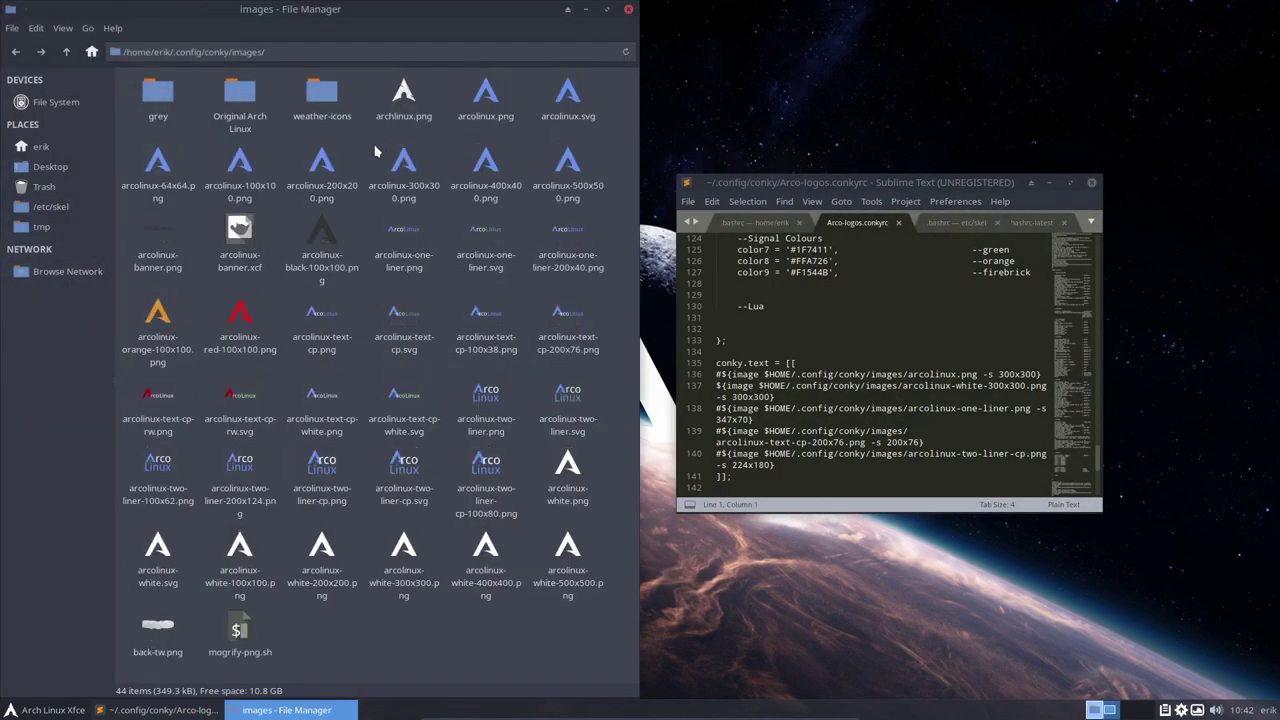
left_click(403, 93)
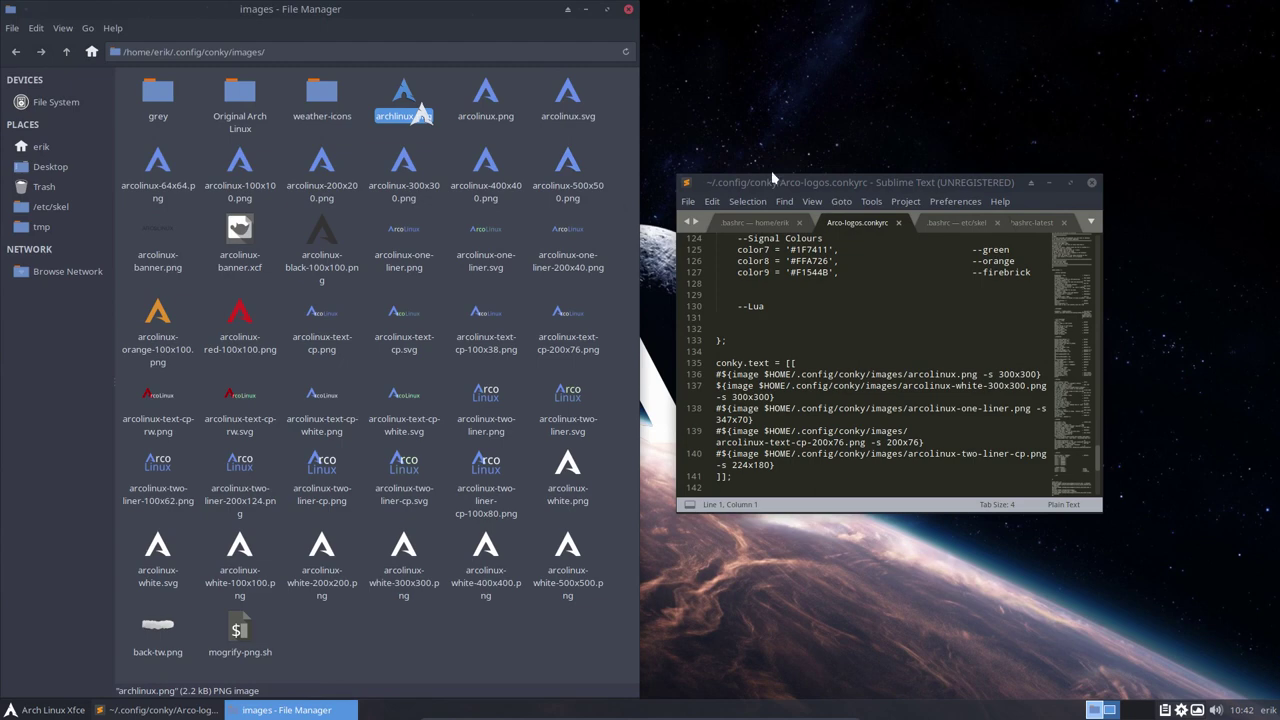
left_click(838, 184)
left_click_drag(908, 186, 1279, 240)
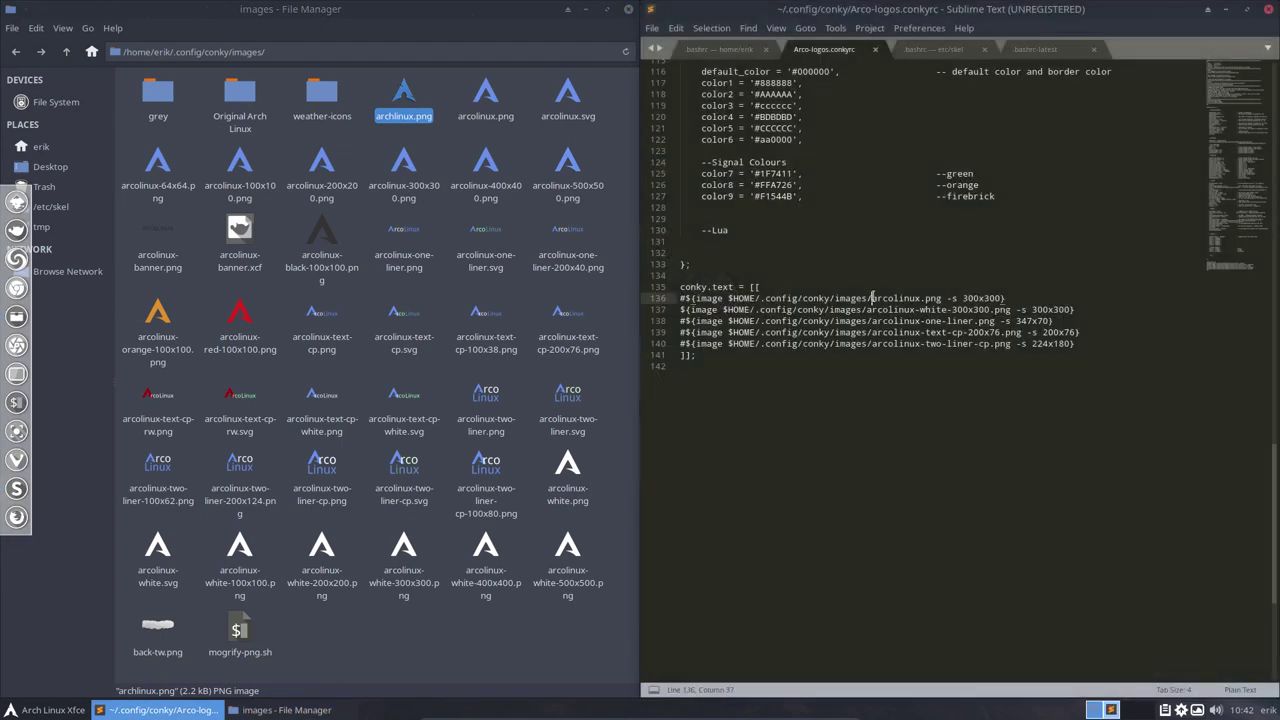
Change the image file on the uncommented line 137 of Arco-logos.conkyrc to archlinux.png and save
left_click(672, 312)
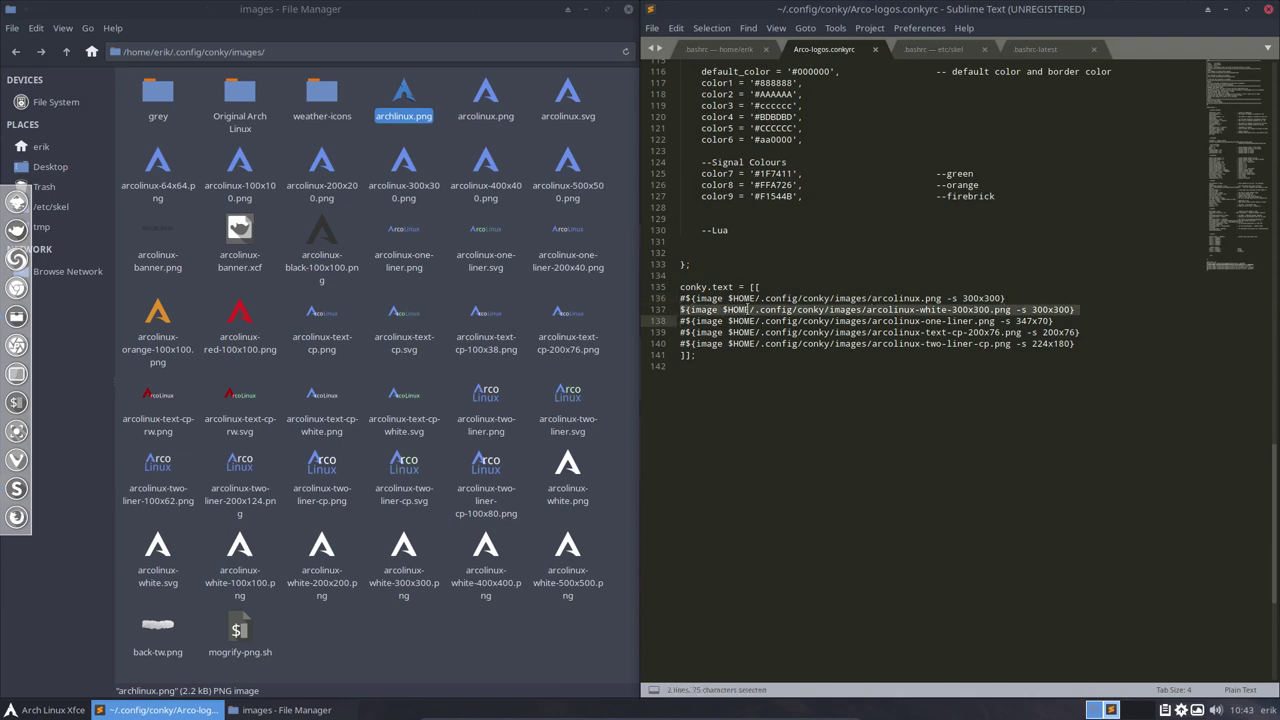
left_click(924, 311)
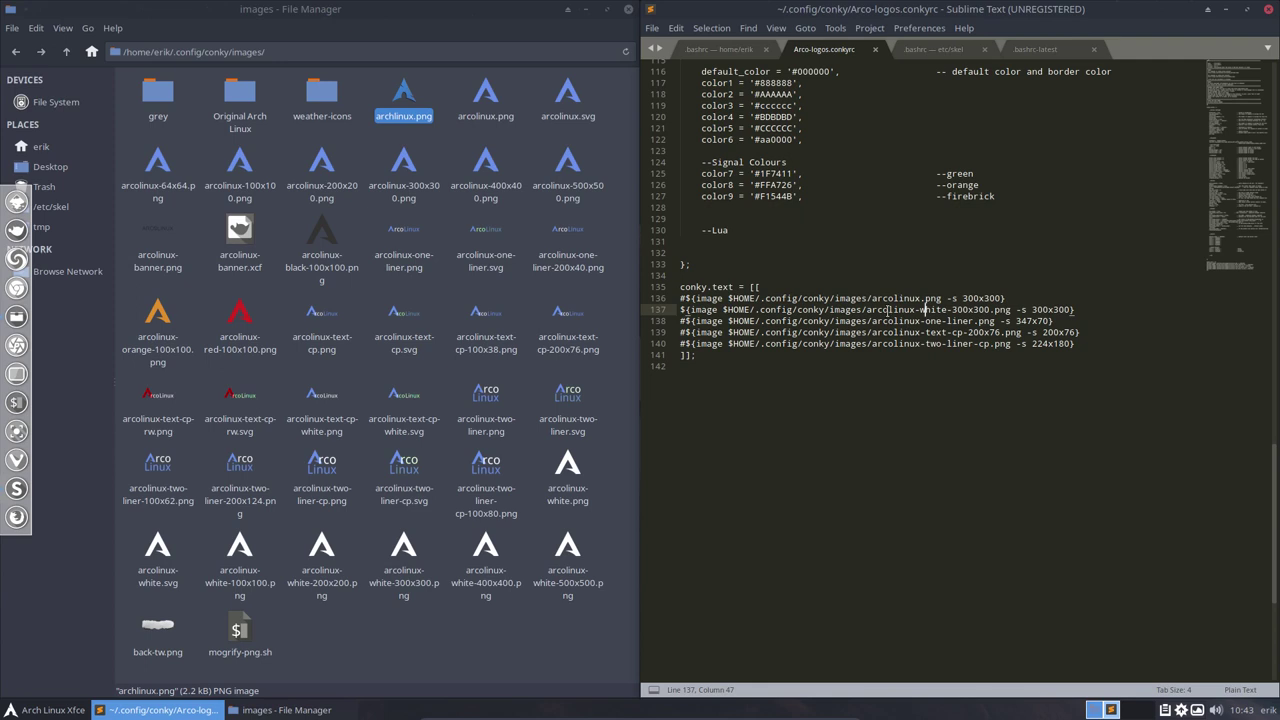
left_click_drag(882, 311, 947, 310)
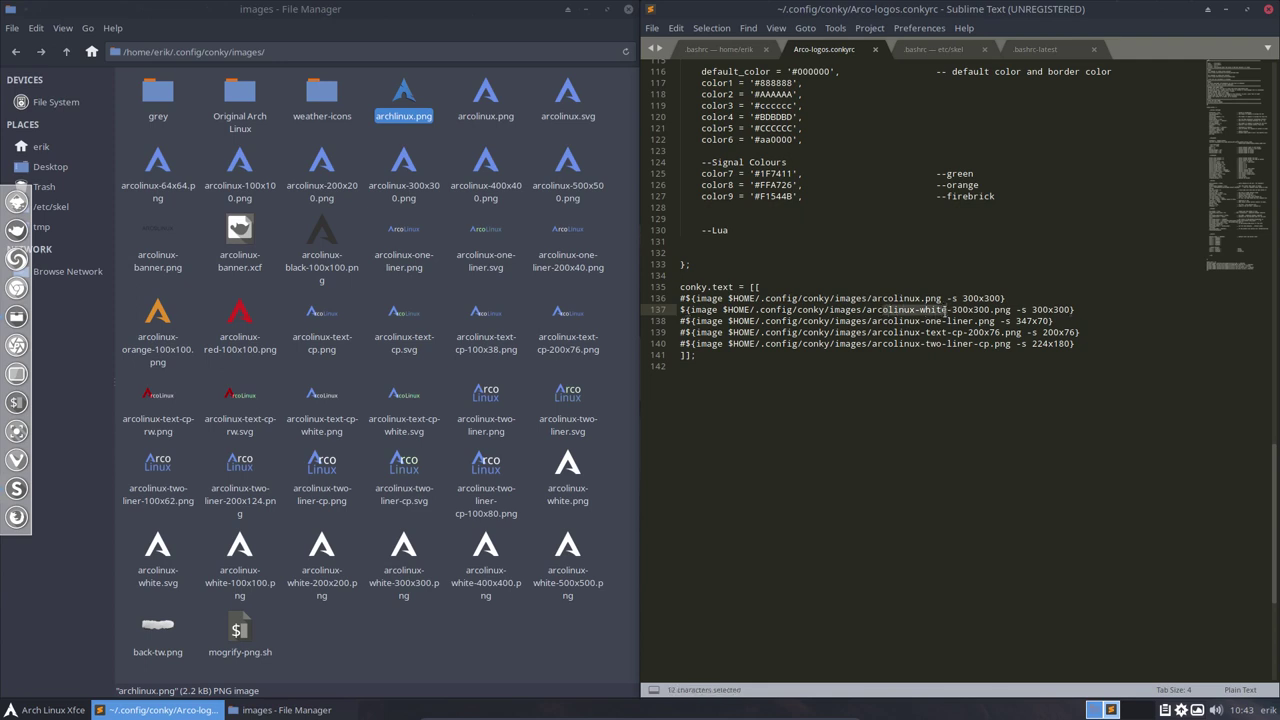
type("h")
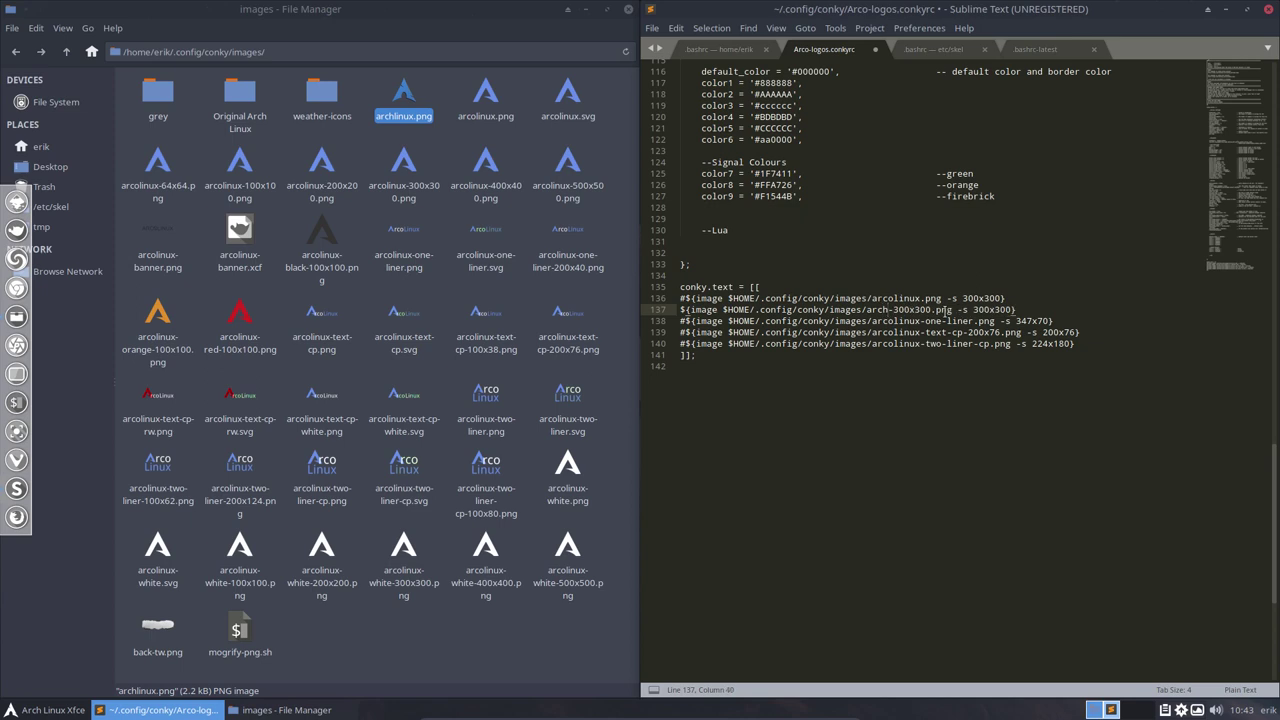
type("linux")
key("Delete")
key("Delete")
key("Delete")
key("Delete")
key("Delete")
key("Delete")
key("Delete")
key("Delete")
key("ctrl+s")
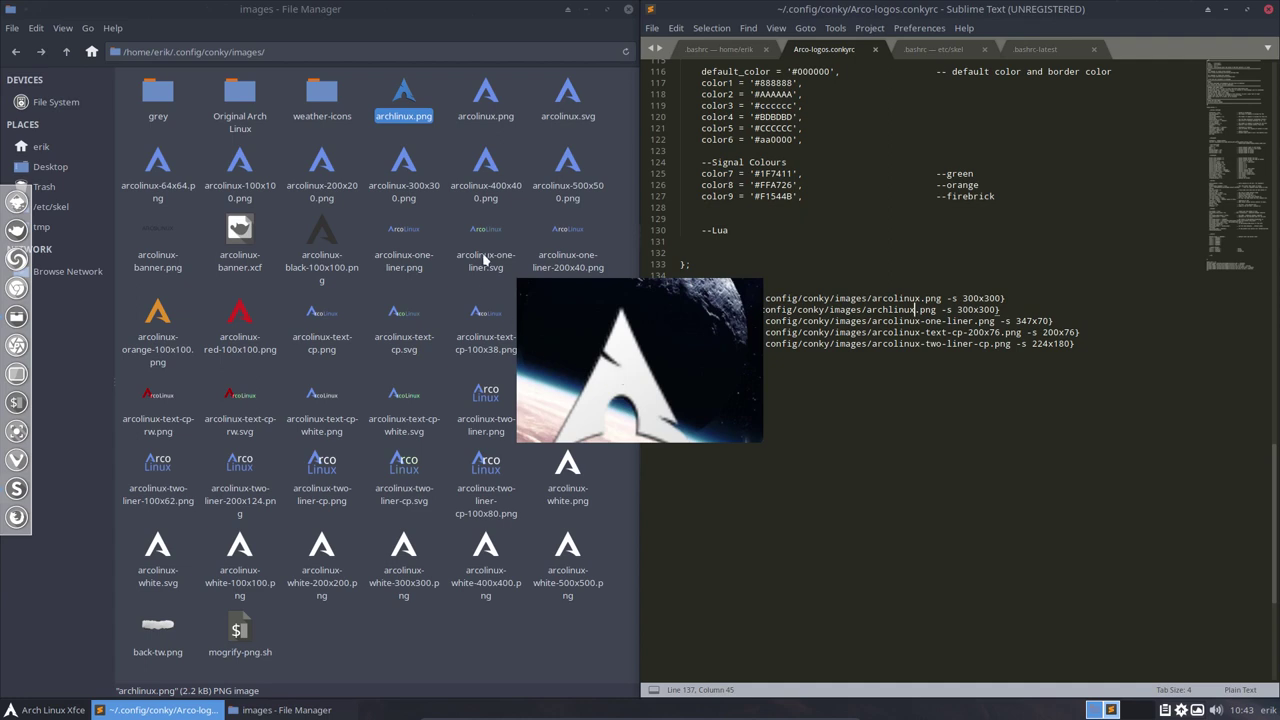
Check the pixel dimensions of archlinux.png in its file properties and close them
left_click(412, 97)
right_click(412, 97)
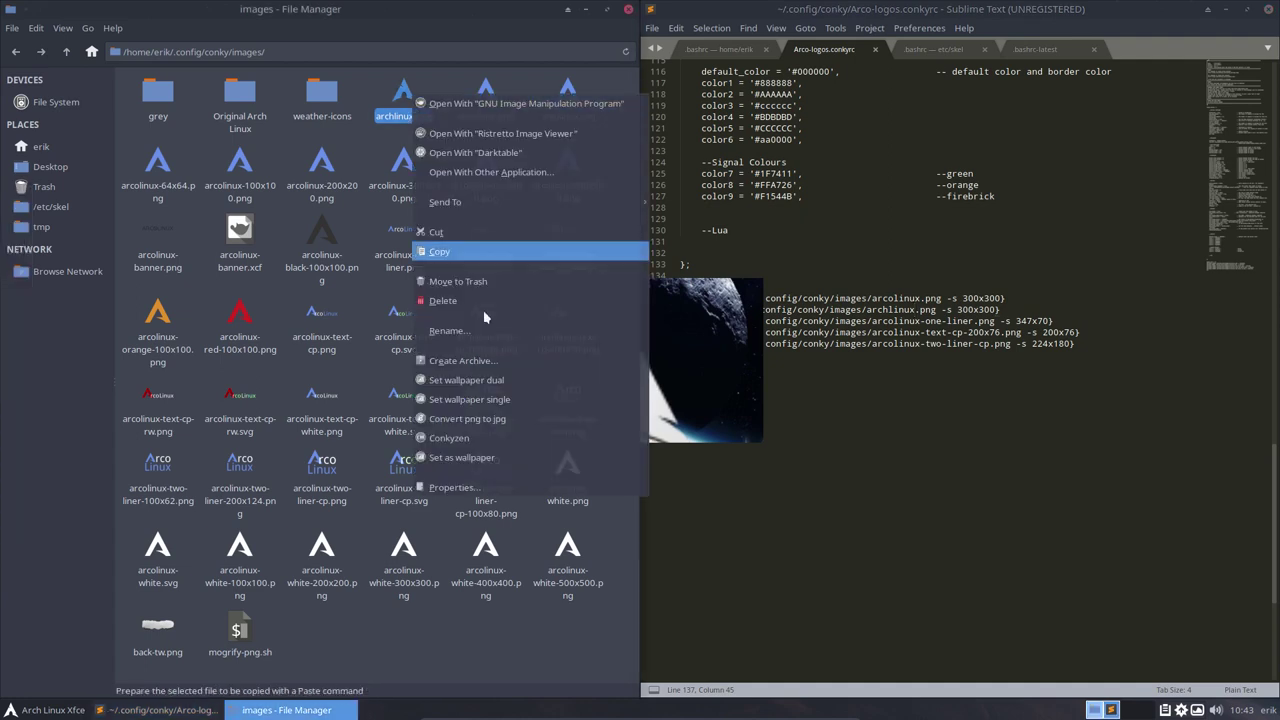
left_click(514, 493)
left_click(331, 211)
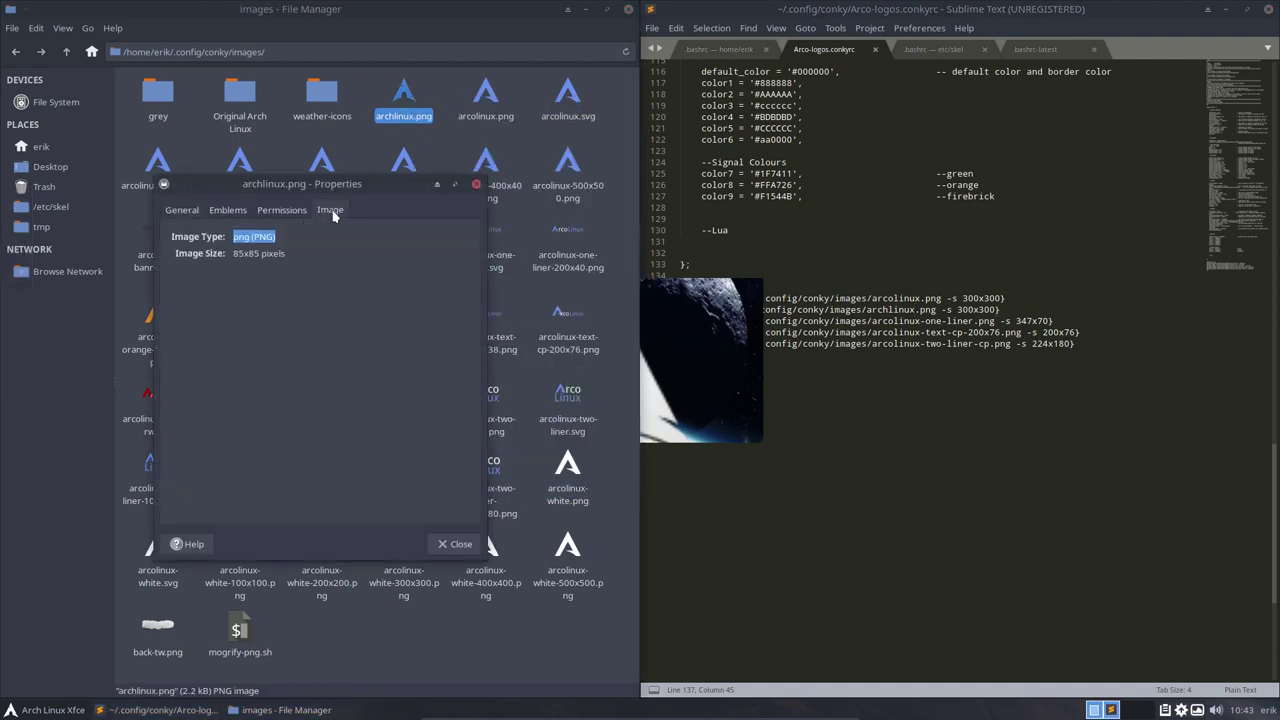
left_click(476, 184)
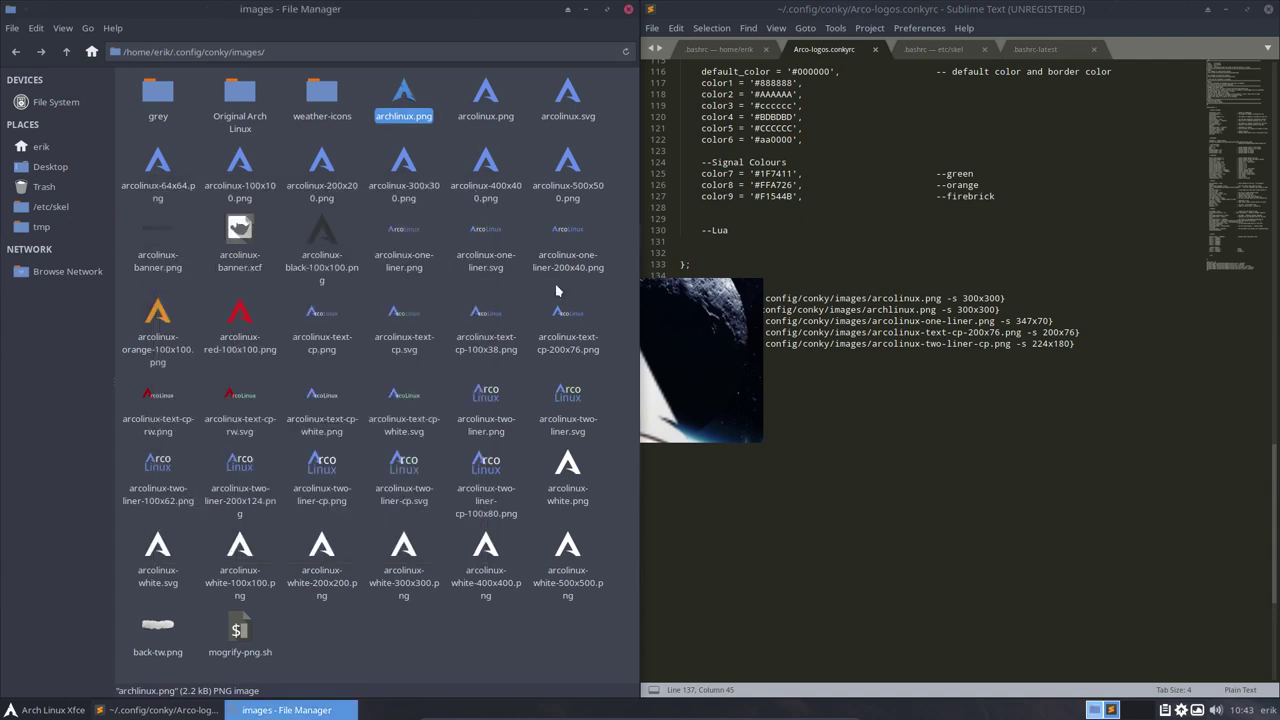
Set the archlinux.png image size on line 137 to 85x85 and save the file
left_click(973, 321)
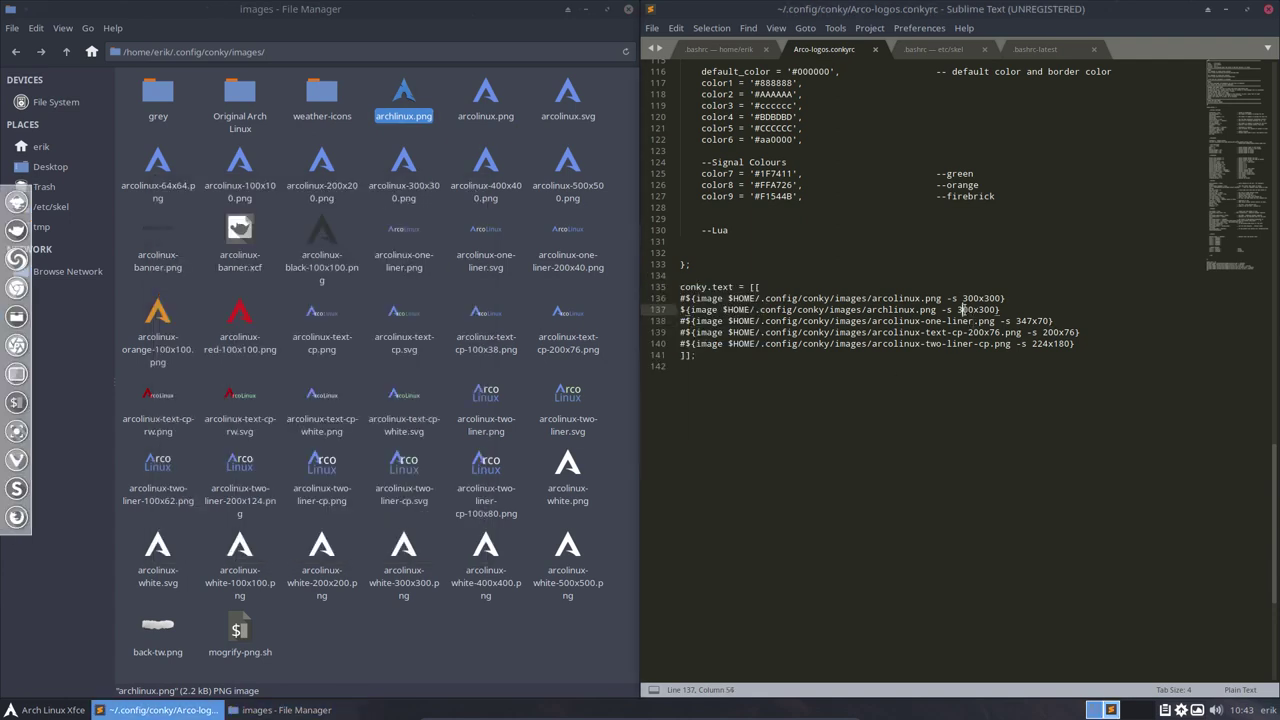
double_click(959, 310)
type("85x85")
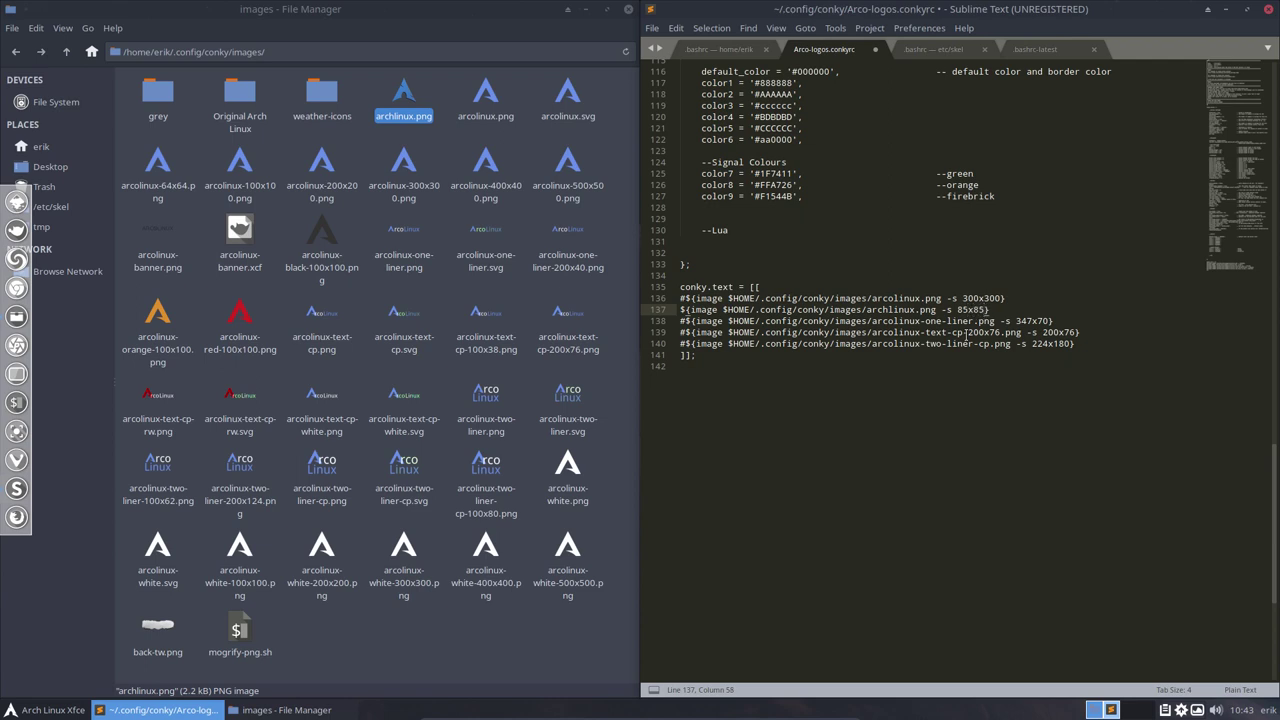
key("ctrl+s")
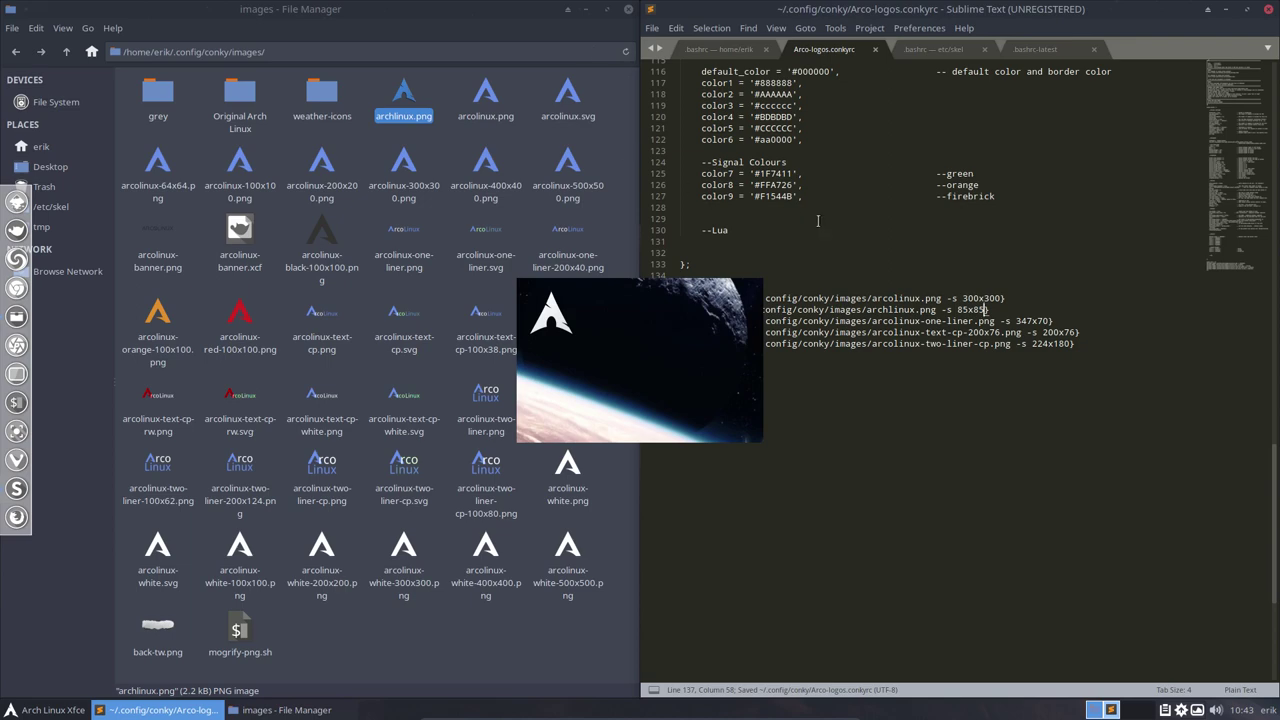
Set minimum_height, minimum_width and maximum_width in the Placement section to 90 and save the file
scroll(864, 275, "up", 5)
scroll(864, 275, "up", 16)
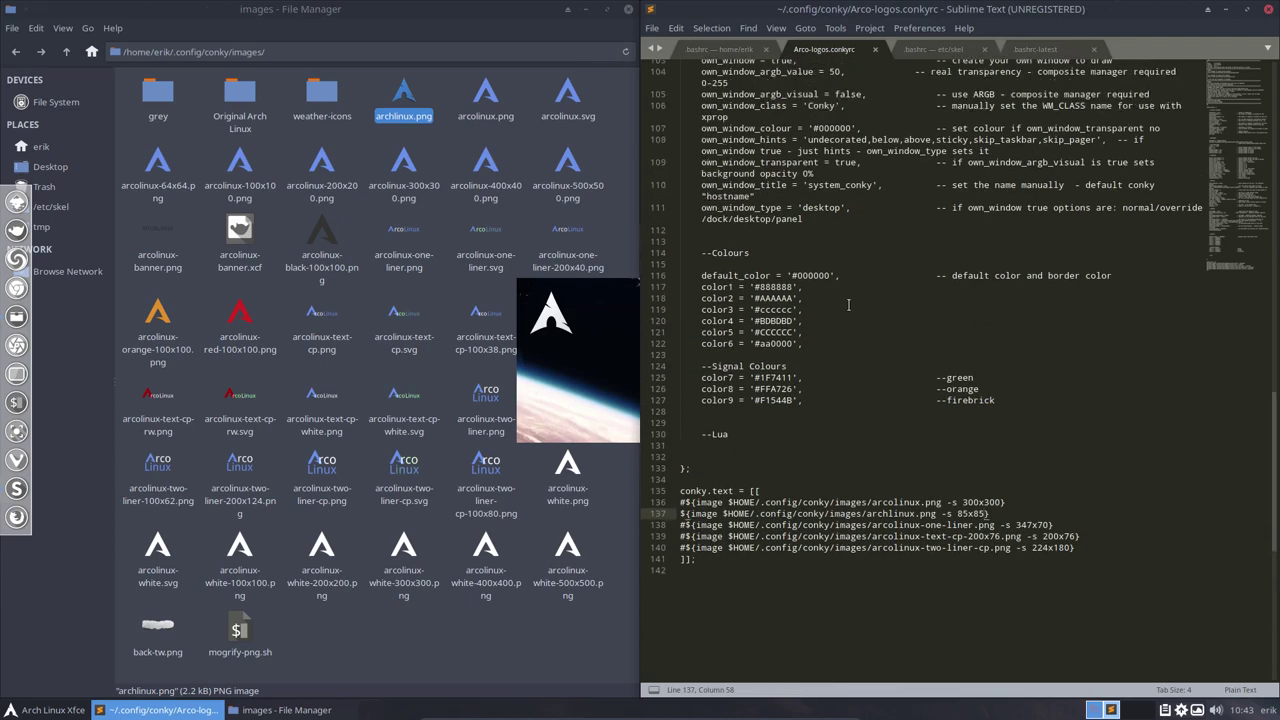
scroll(848, 306, "up", 4)
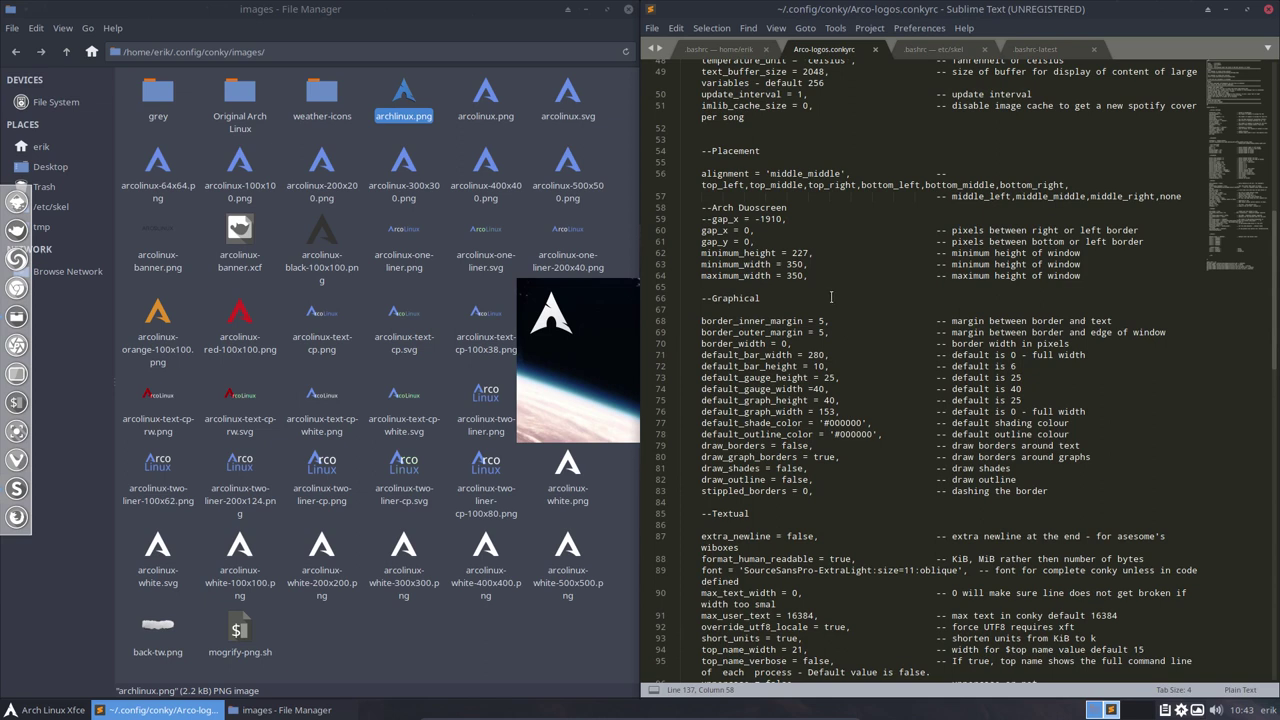
double_click(801, 253)
type("90")
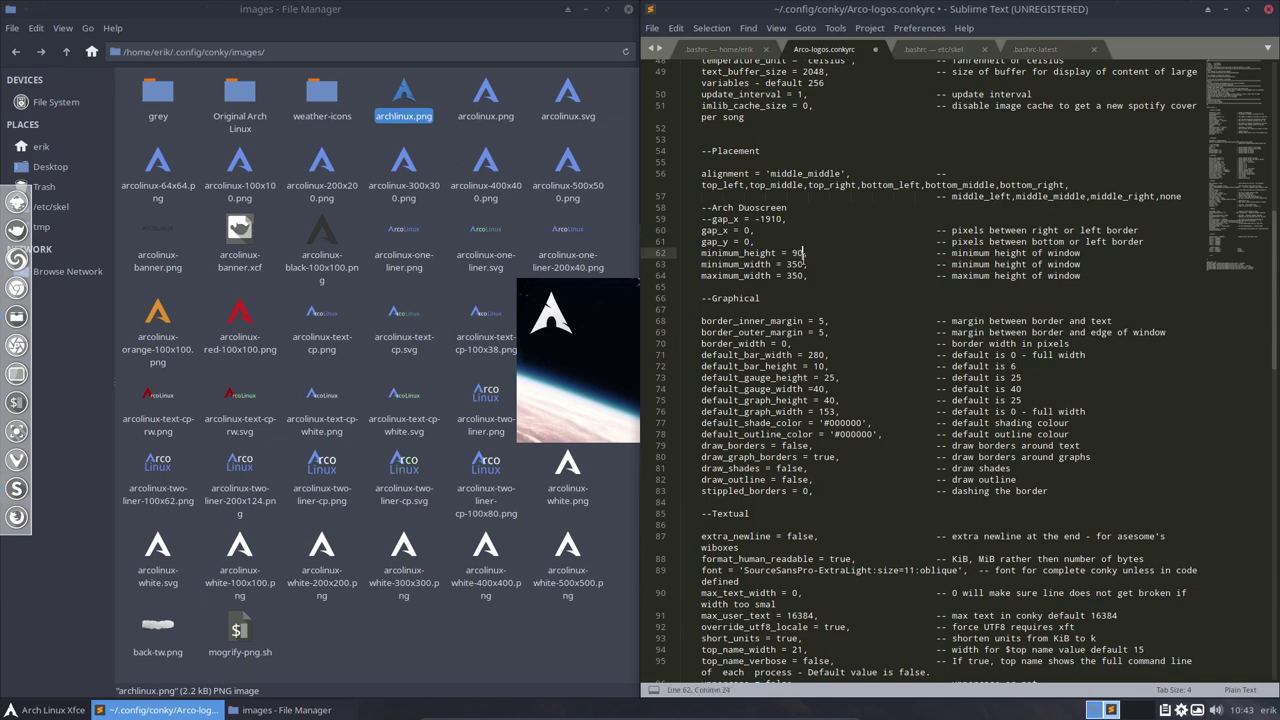
double_click(797, 264)
type("90")
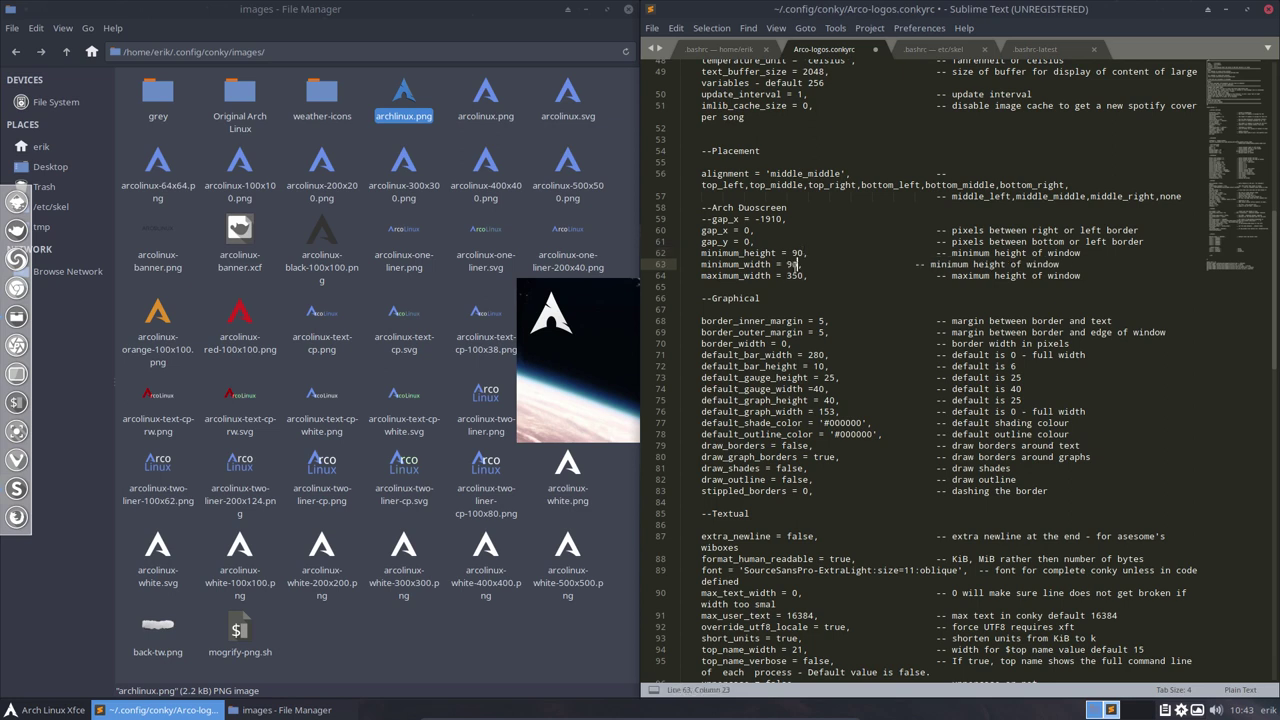
double_click(797, 276)
type("90")
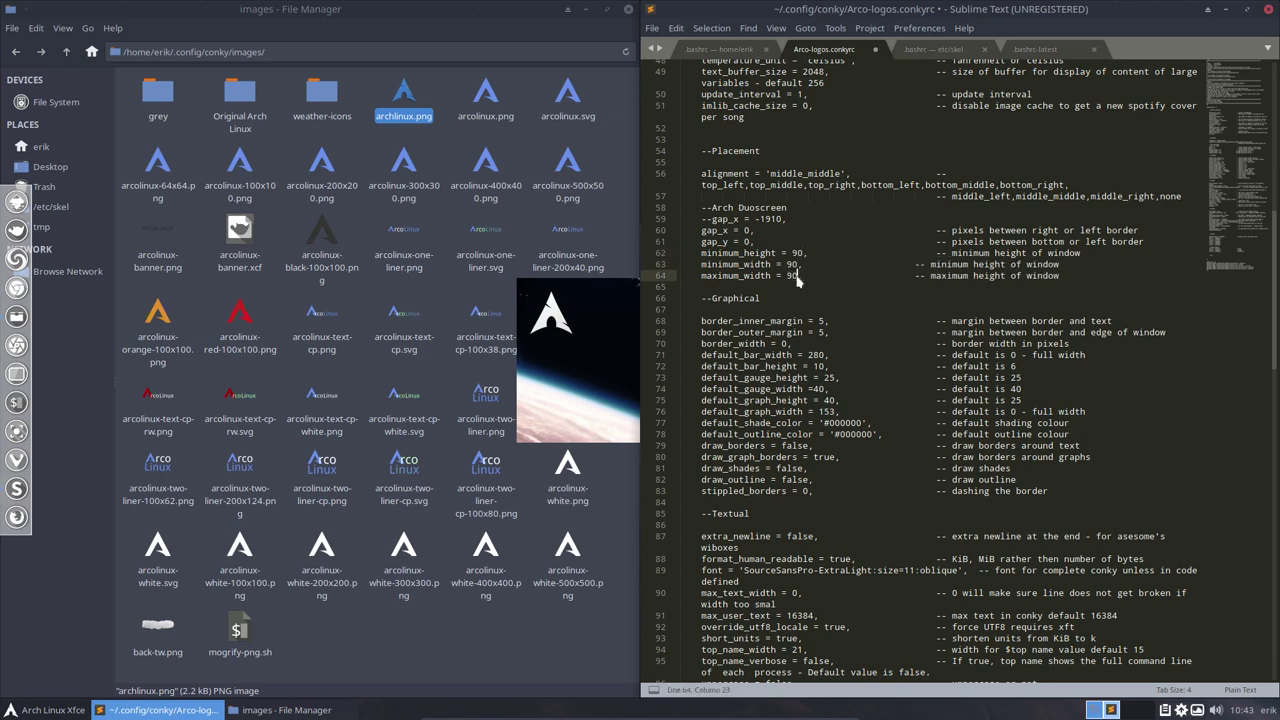
key("ctrl+s")
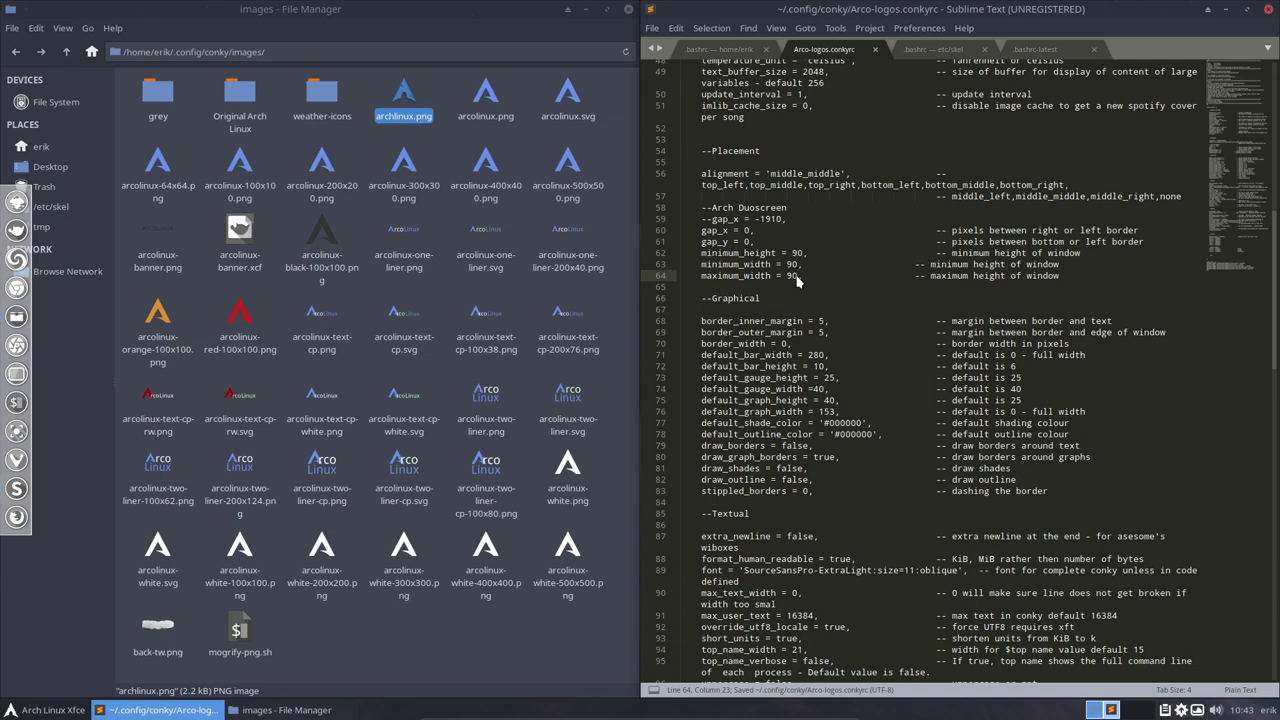
Minimize the editor and the file manager to reveal the conky on the desktop
left_click(624, 462)
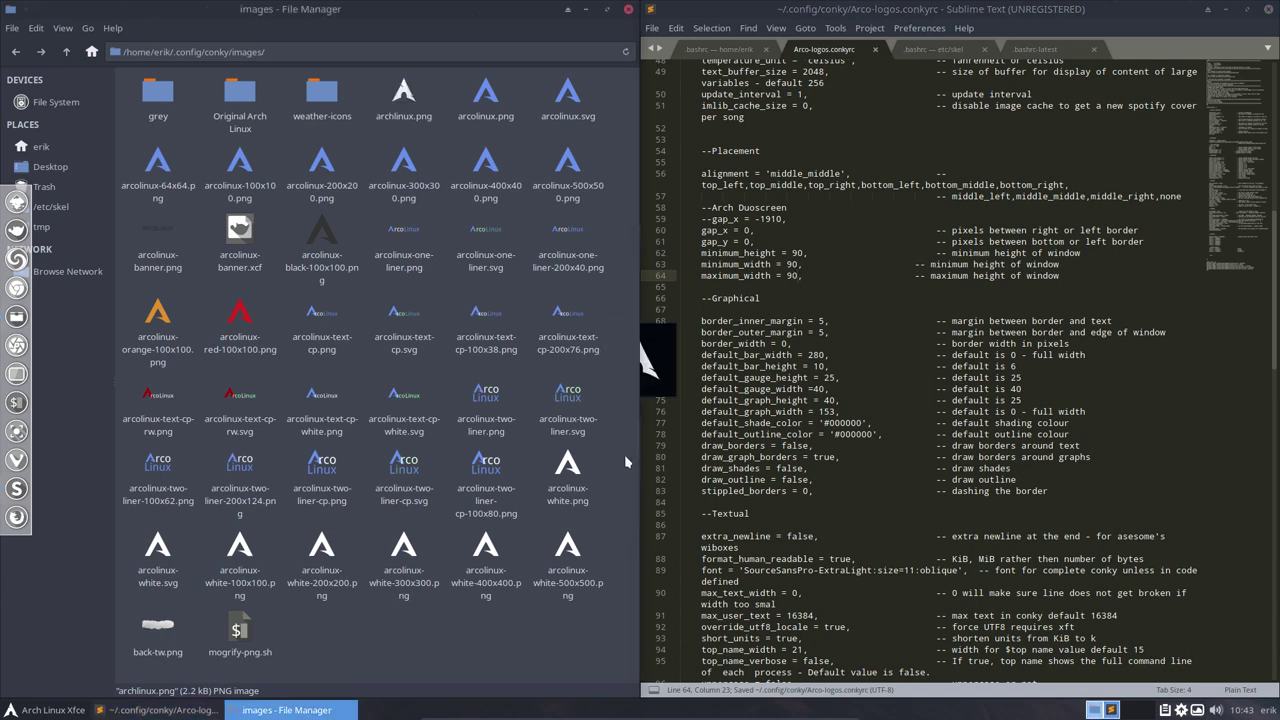
left_click(1208, 9)
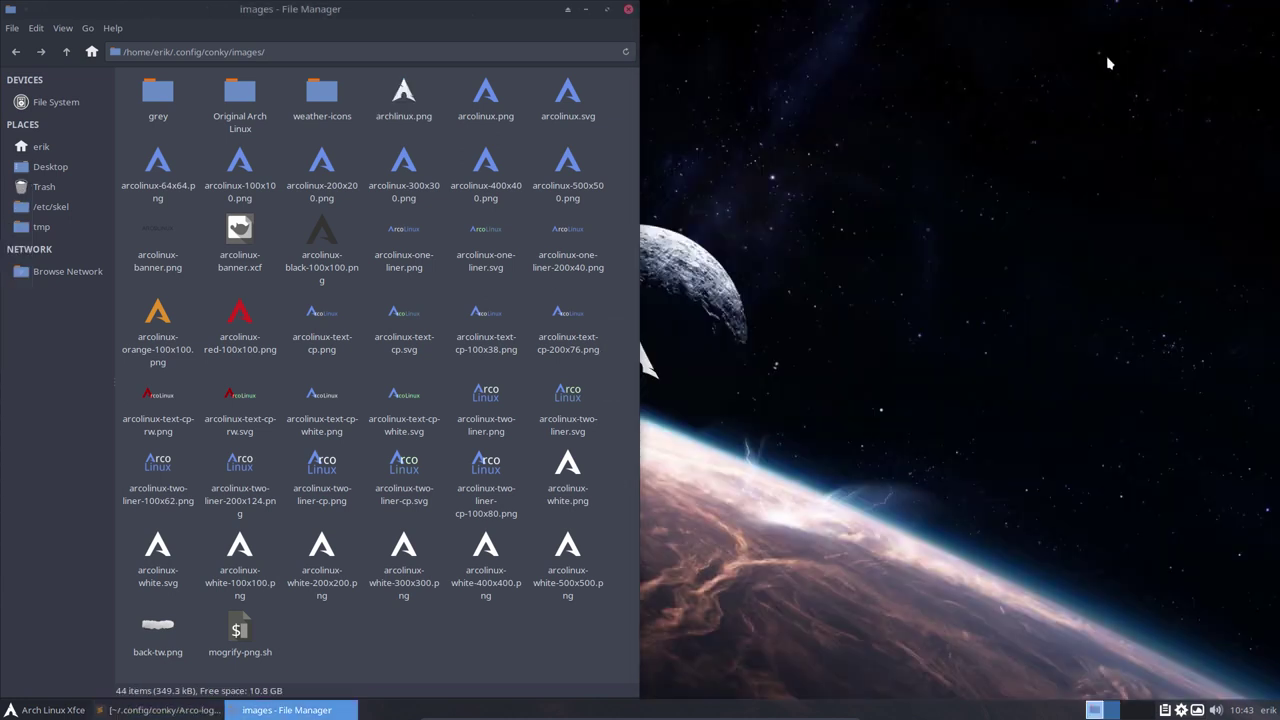
left_click(587, 9)
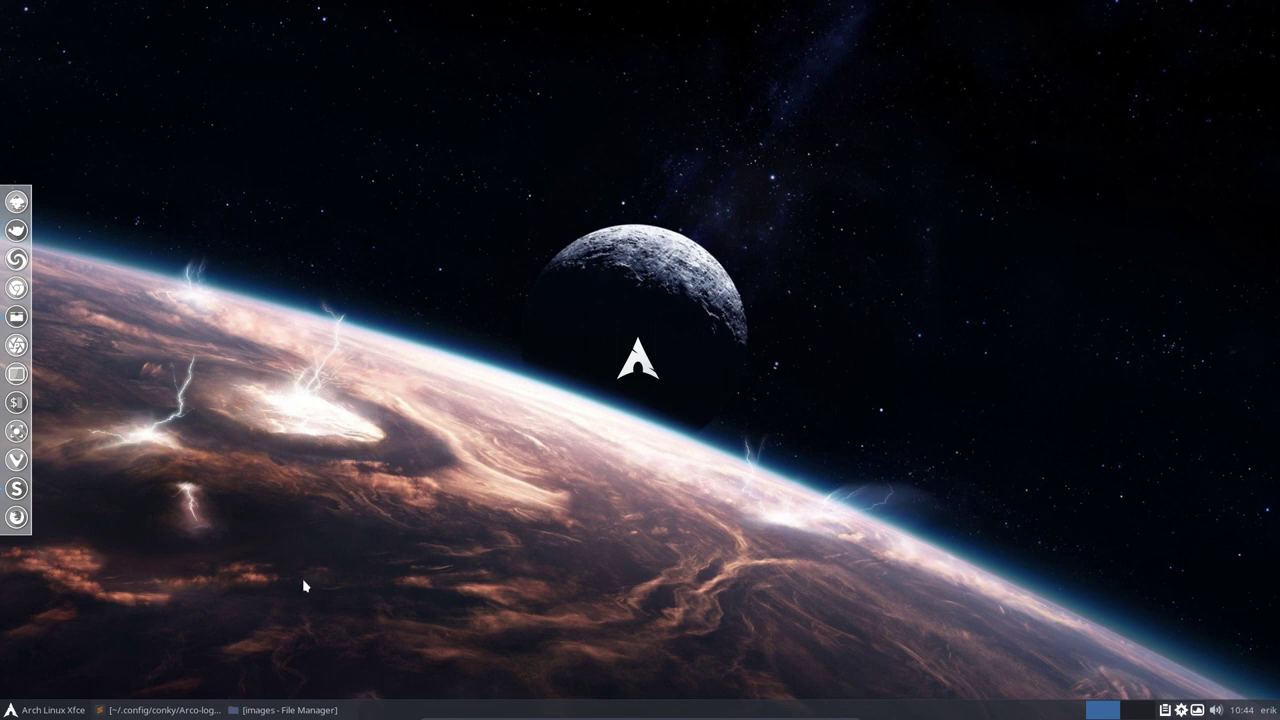
Open the Appearance settings from the desktop's settings manager
left_click(47, 712)
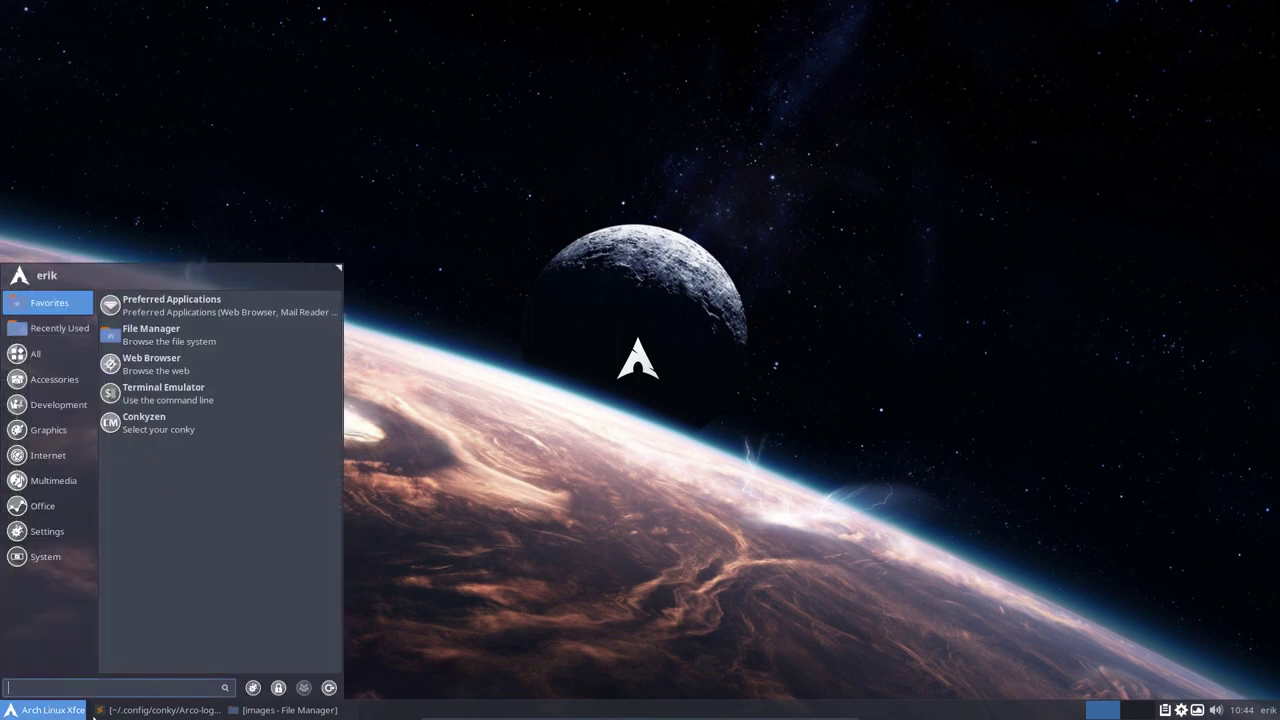
left_click(253, 687)
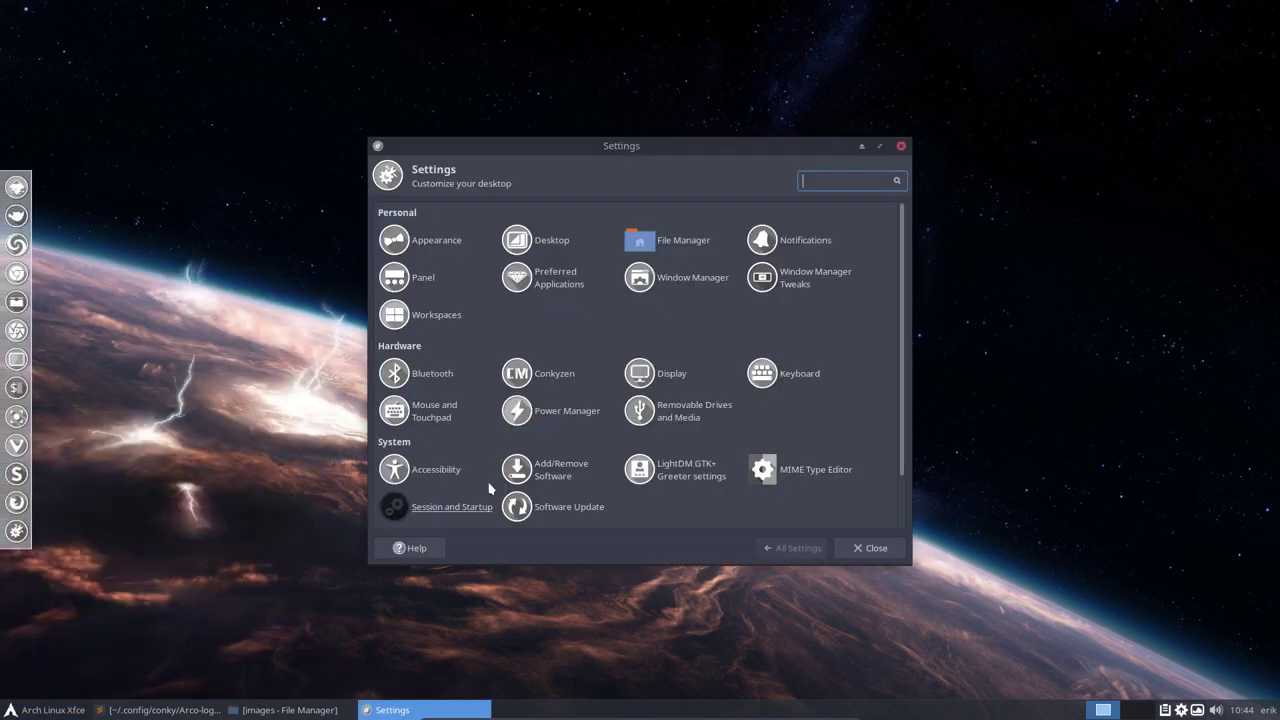
left_click(395, 240)
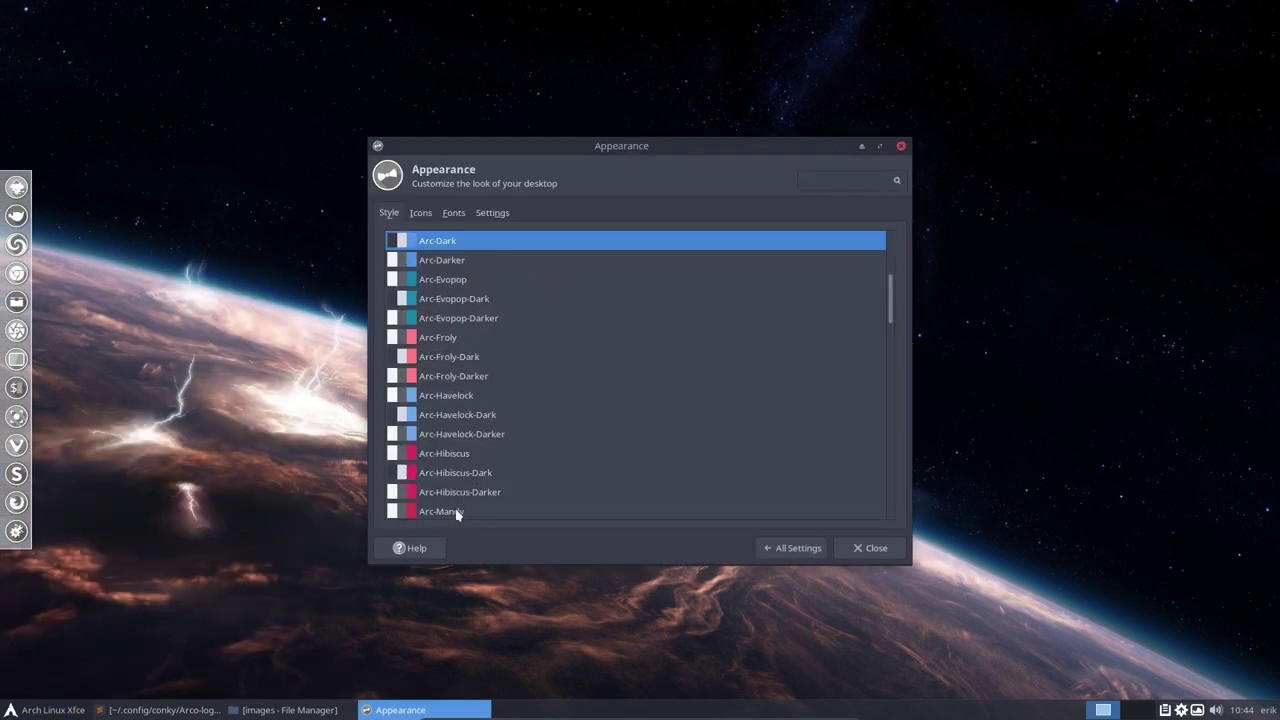
Apply the Arc-Hibiscus-Dark style and the Sardi Mono Colora Mandy icon theme in the Appearance settings
left_click(500, 475)
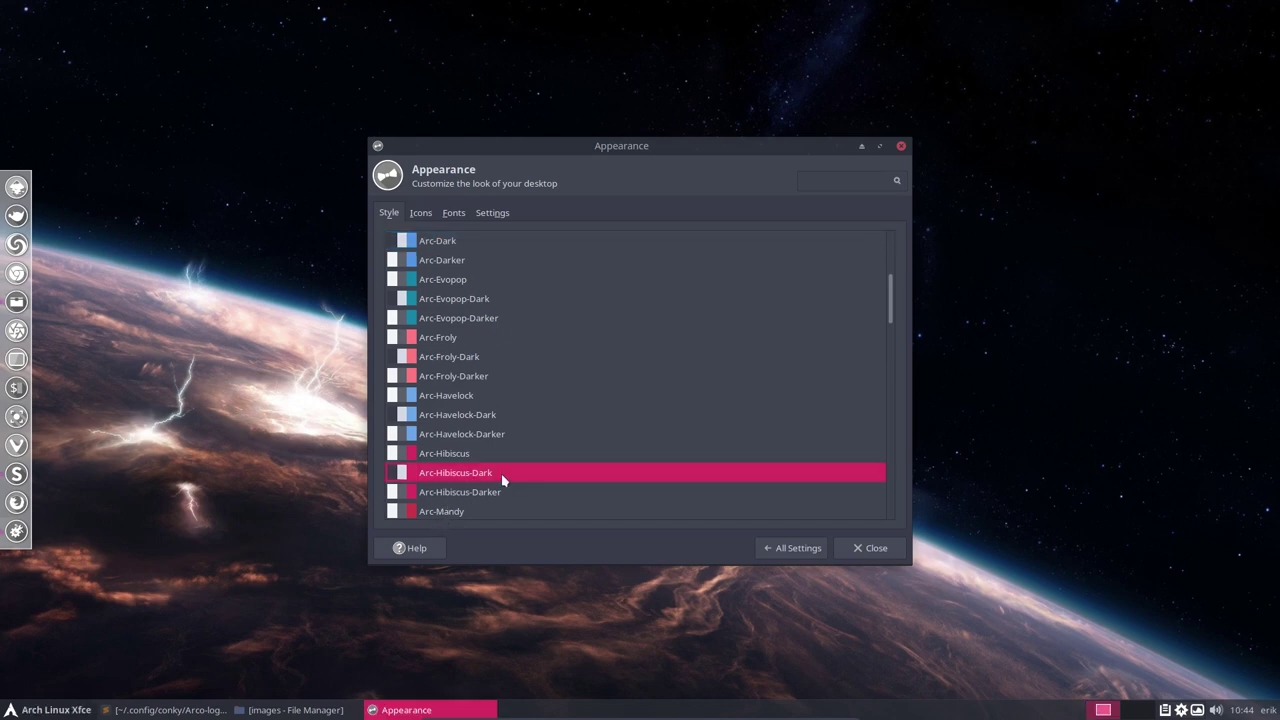
left_click(45, 710)
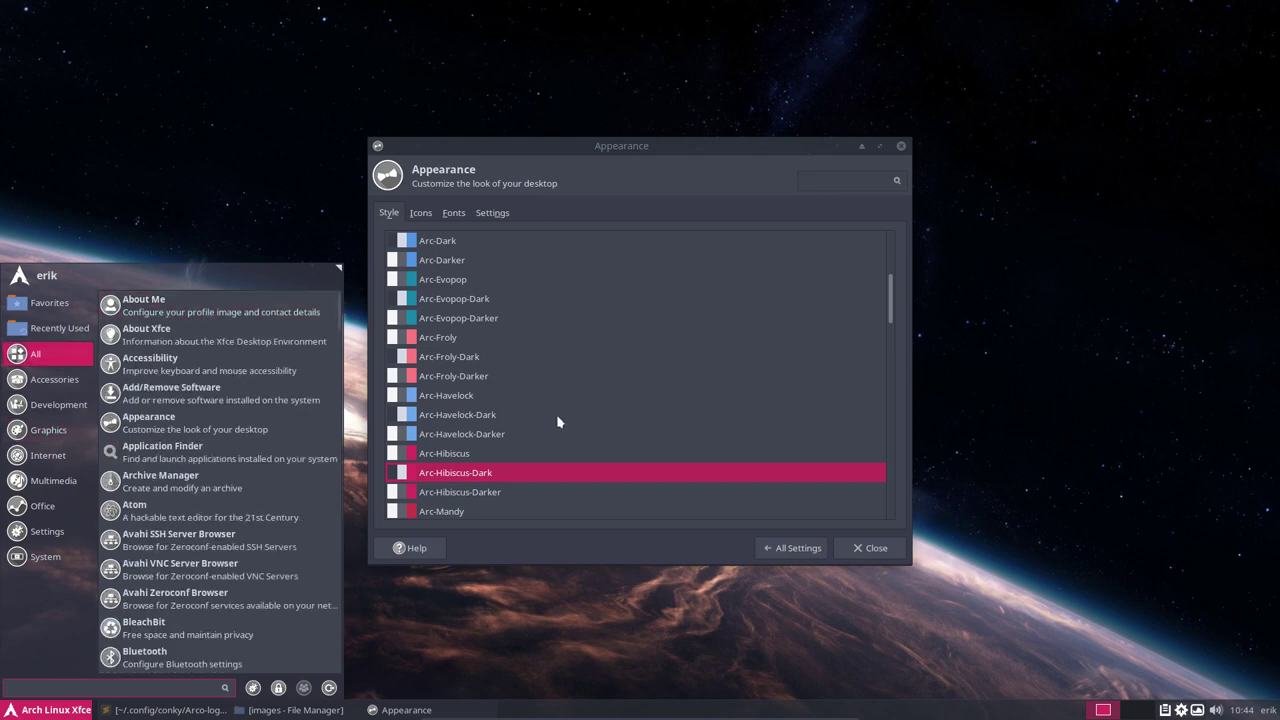
left_click(420, 213)
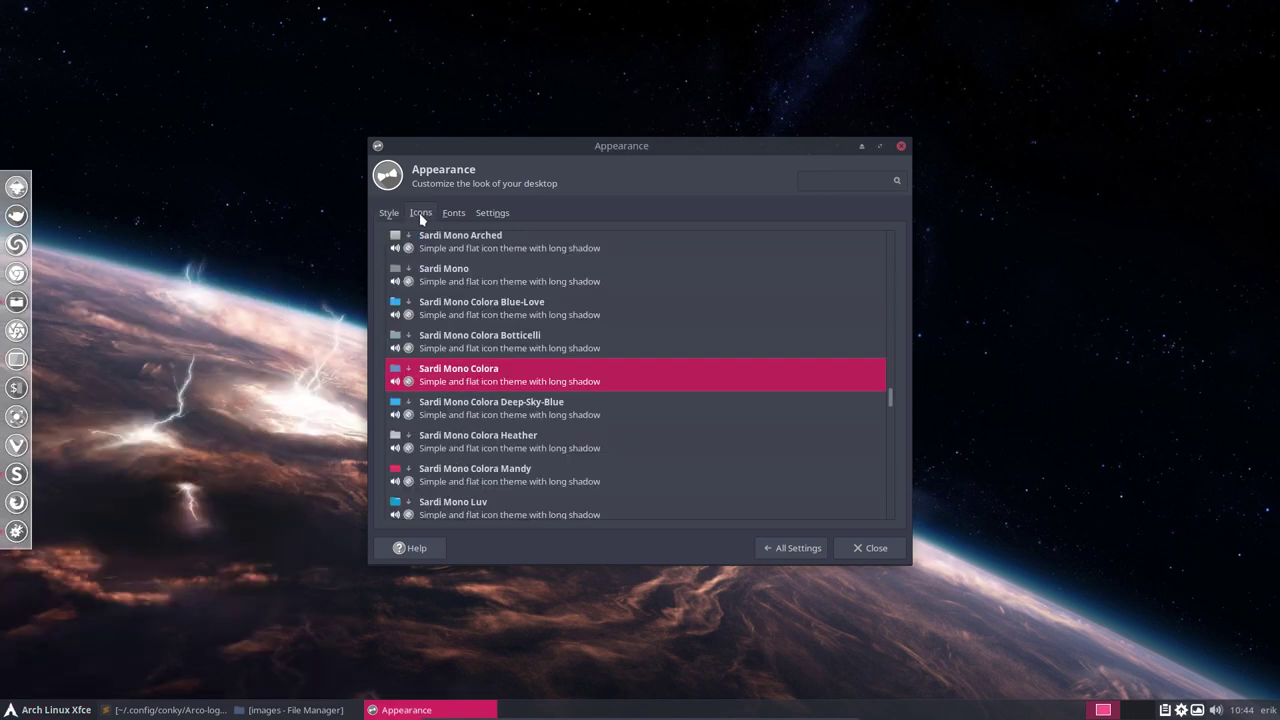
scroll(482, 385, "down", 1)
left_click(477, 448)
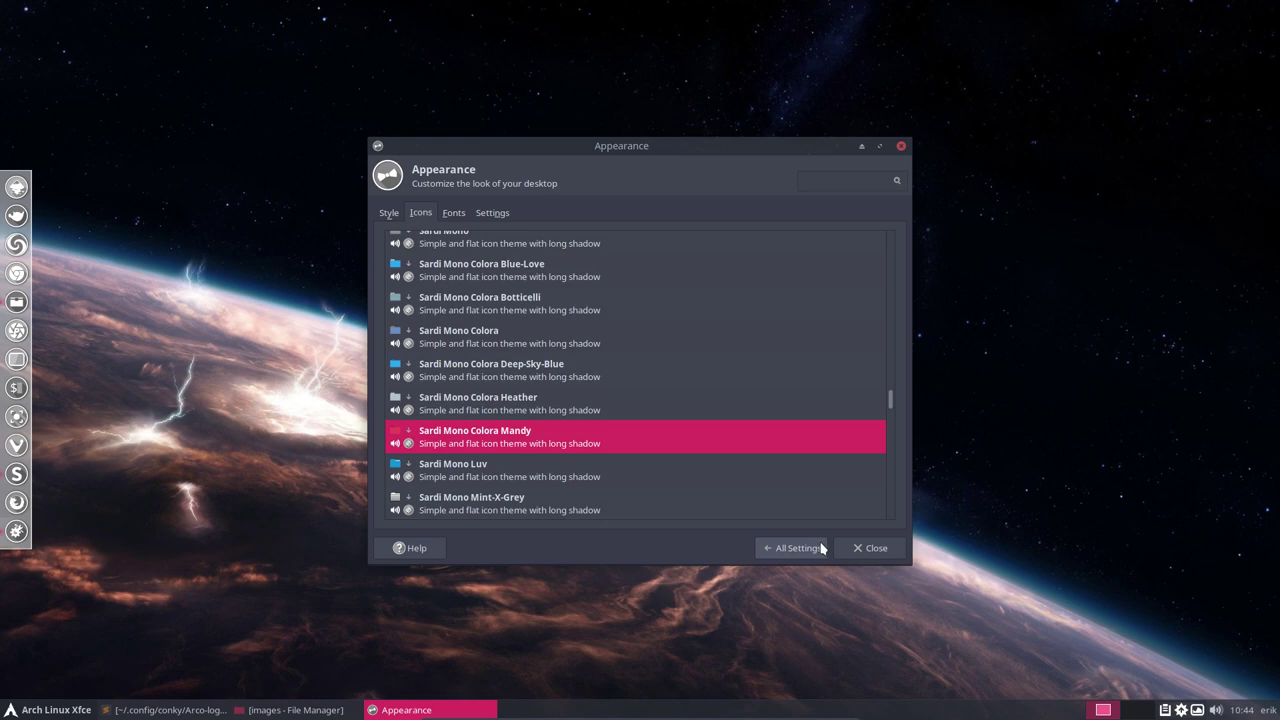
Show the home folder in the file manager and turn off the display of hidden files
left_click(16, 301)
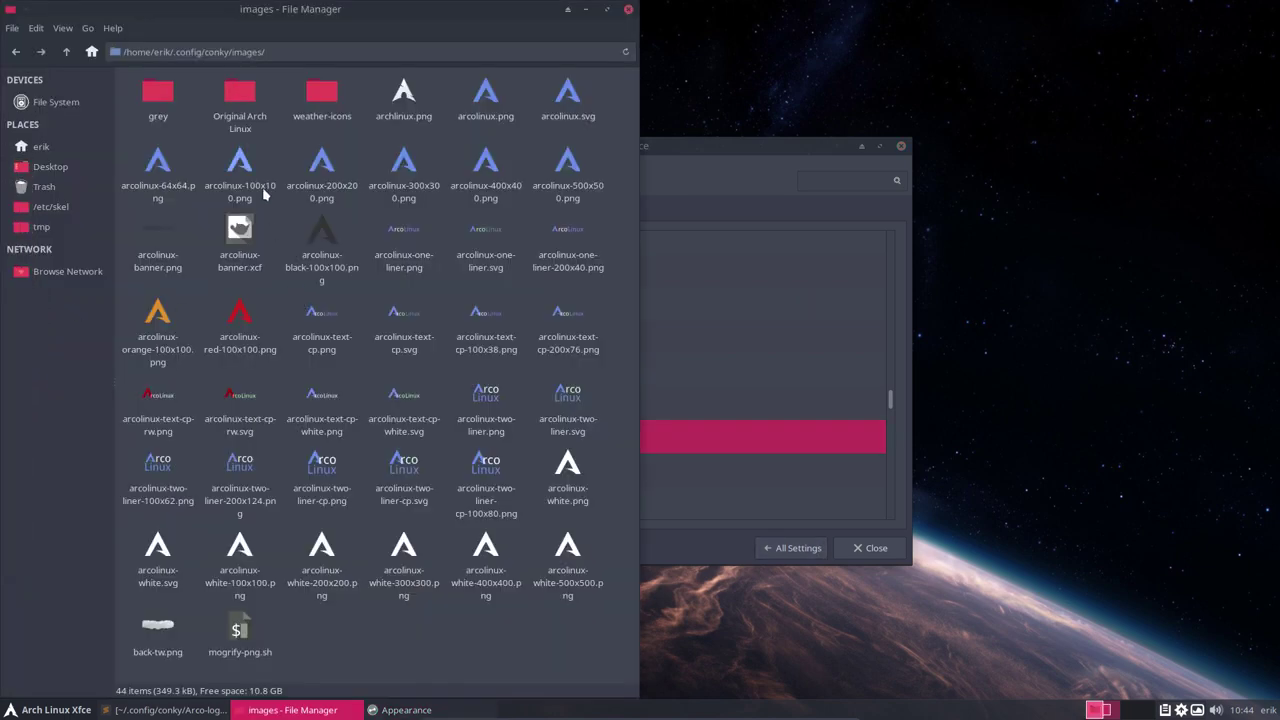
left_click(46, 148)
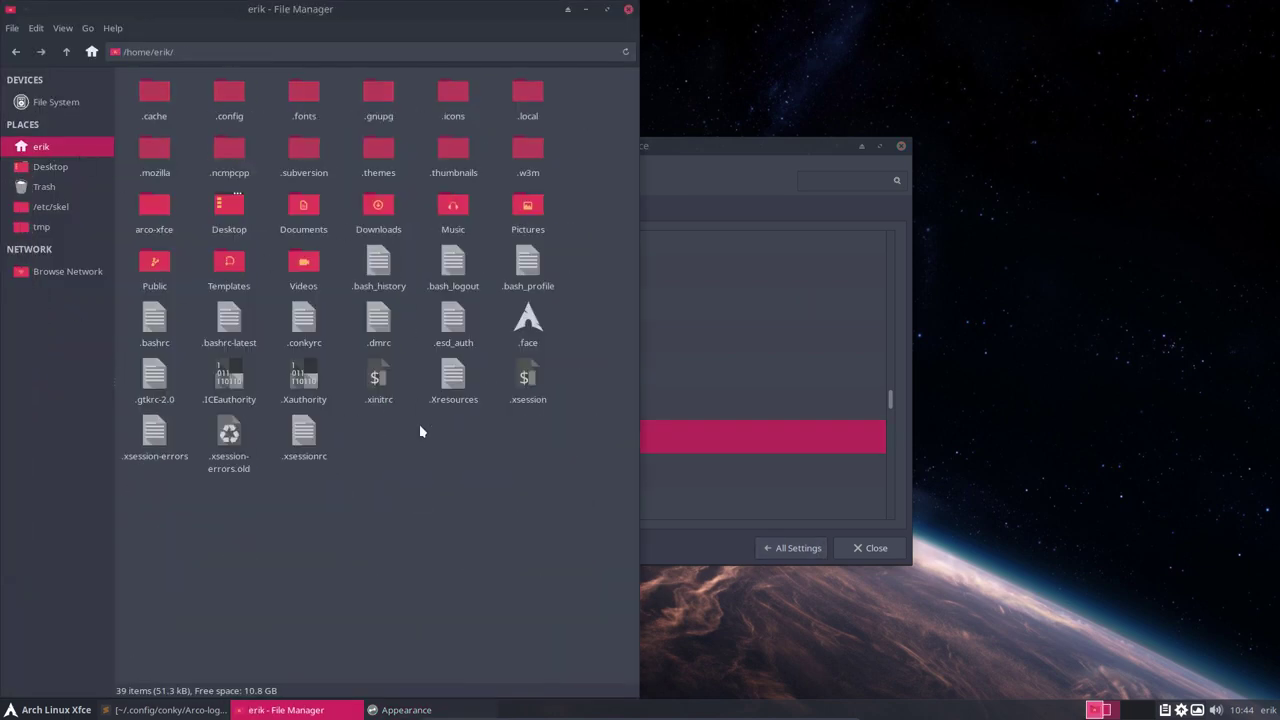
key("ctrl+h")
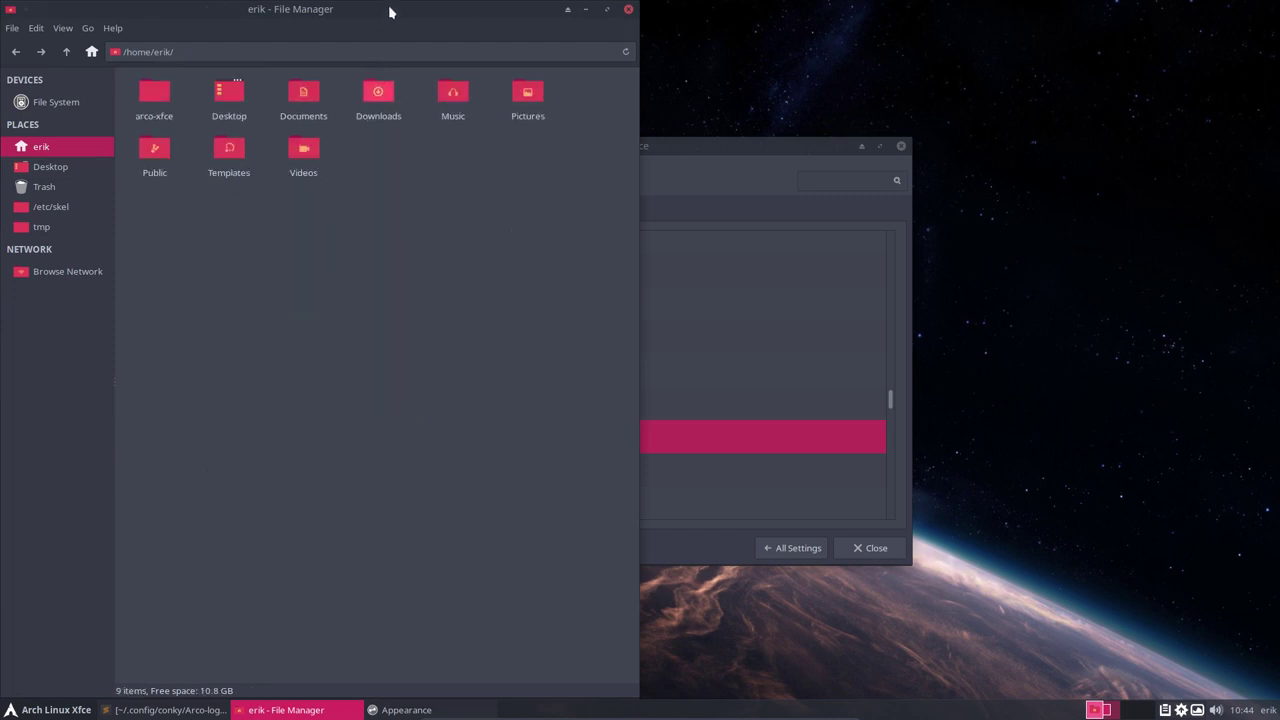
Move the file manager and Appearance windows apart, and close Appearance after viewing its font settings
left_click_drag(390, 12, 757, 204)
left_click_drag(568, 148, 324, 102)
left_click(209, 167)
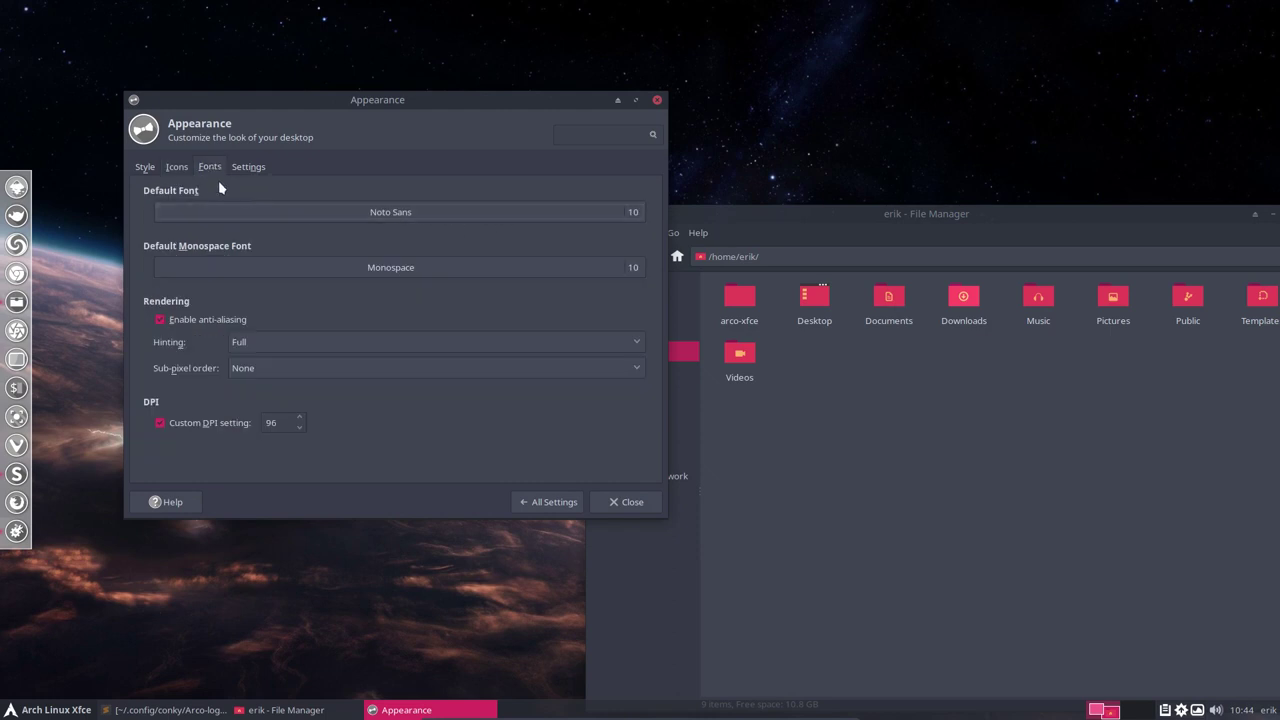
left_click(657, 100)
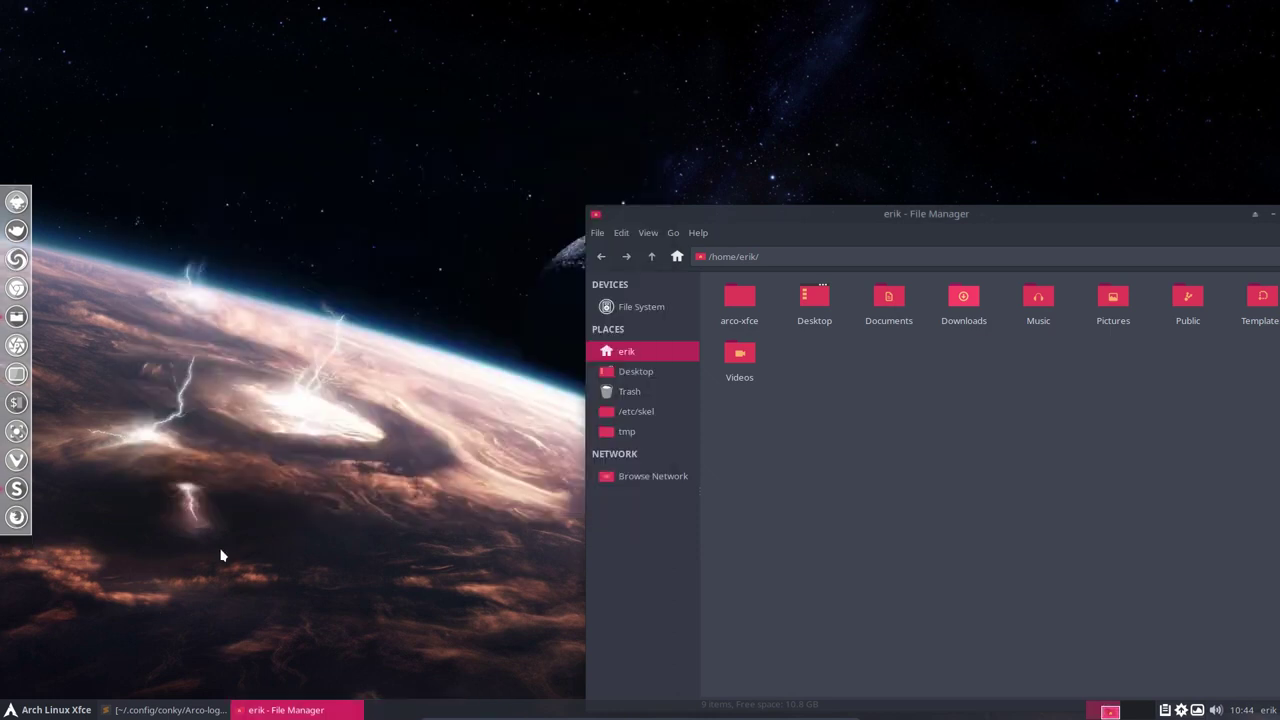
Set Vivaldi as the preferred web browser in Preferred Applications and close the dialog
left_click(68, 711)
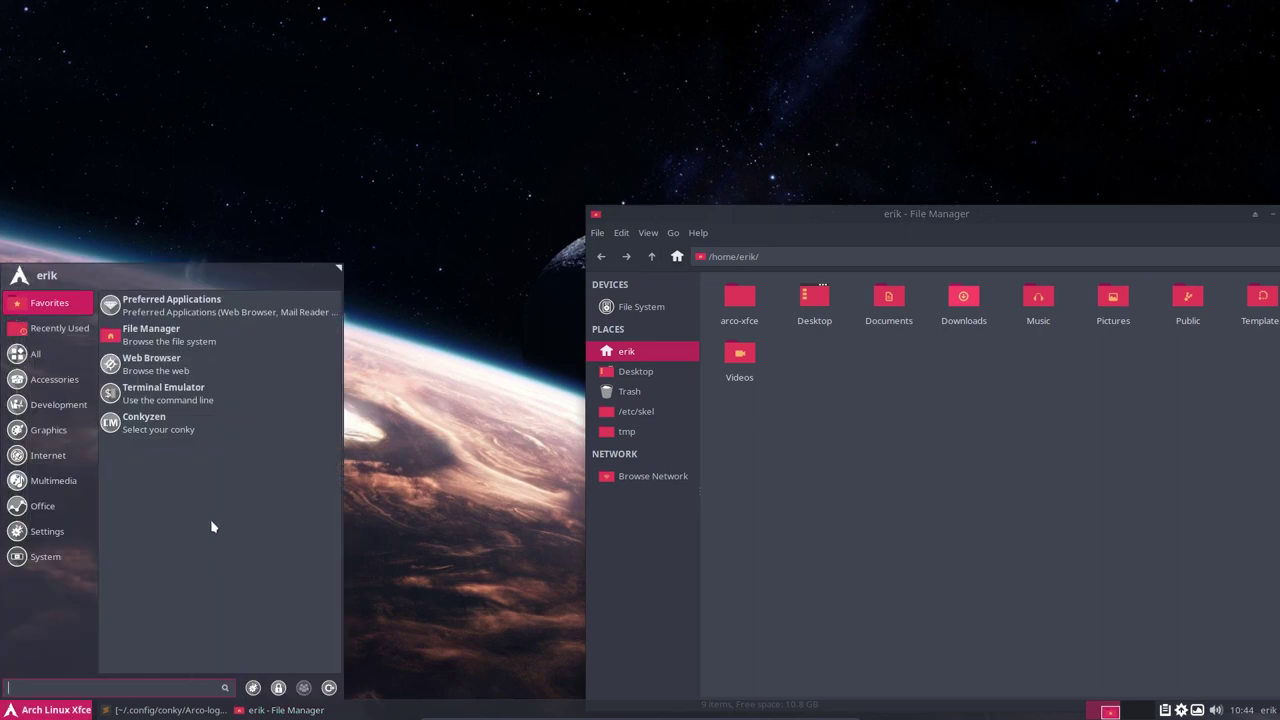
left_click(262, 306)
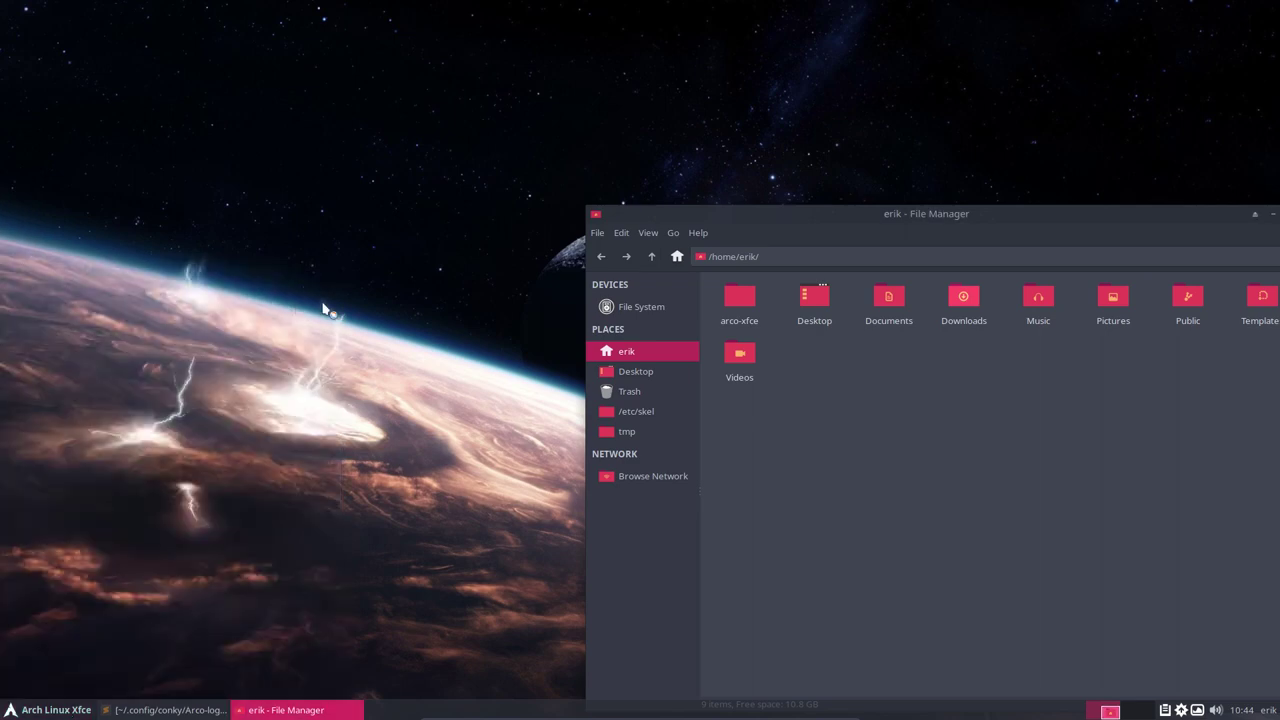
left_click(631, 352)
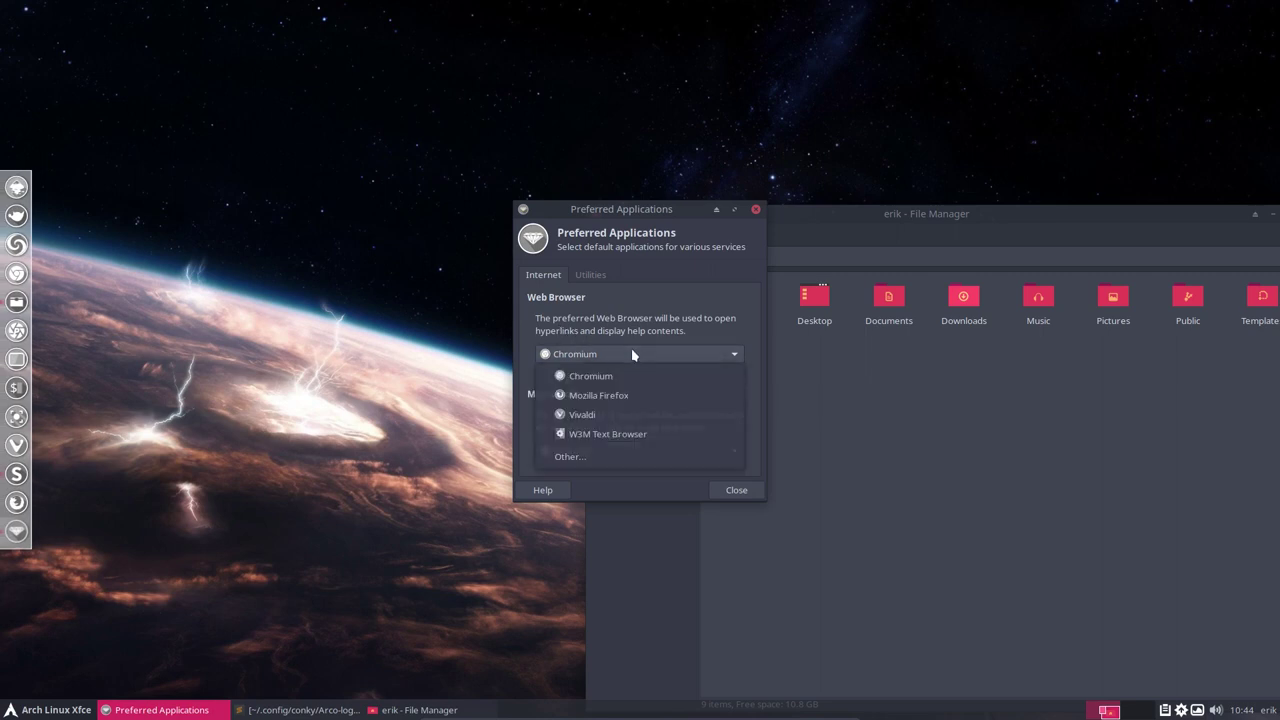
left_click(622, 414)
left_click(732, 492)
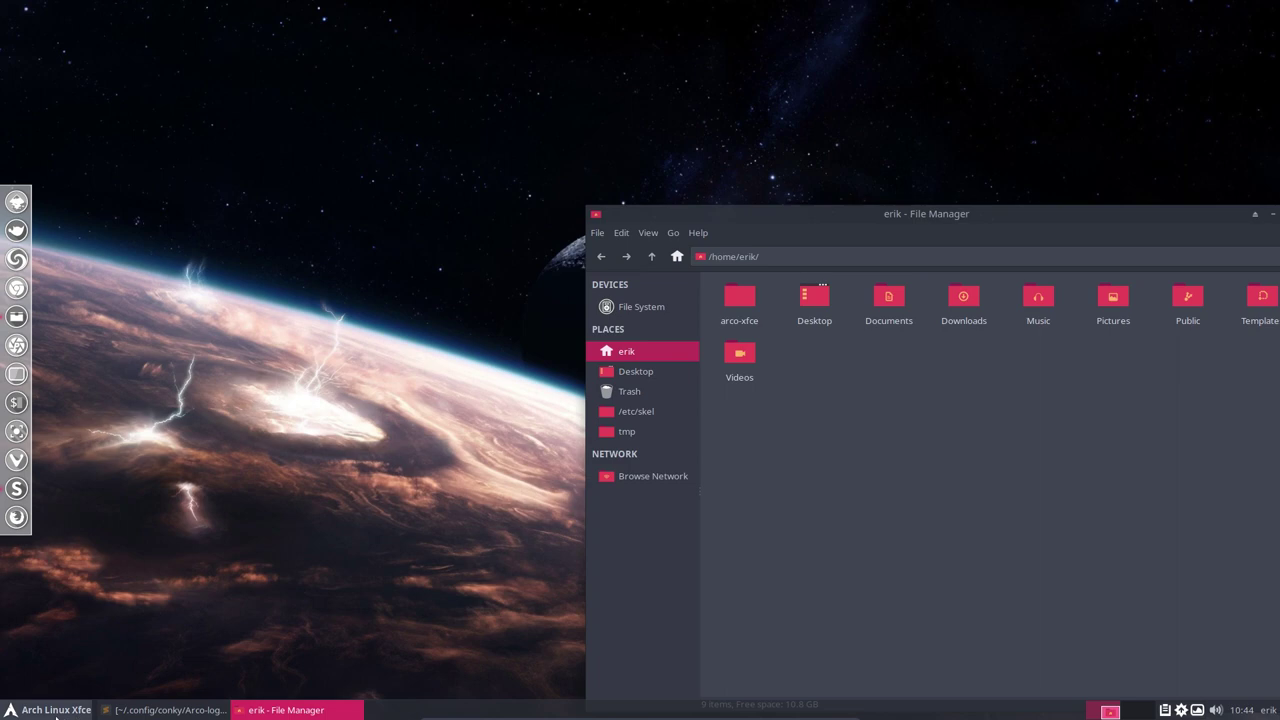
Bring up the Sublime Text window with the conky configuration and close it
left_click(133, 711)
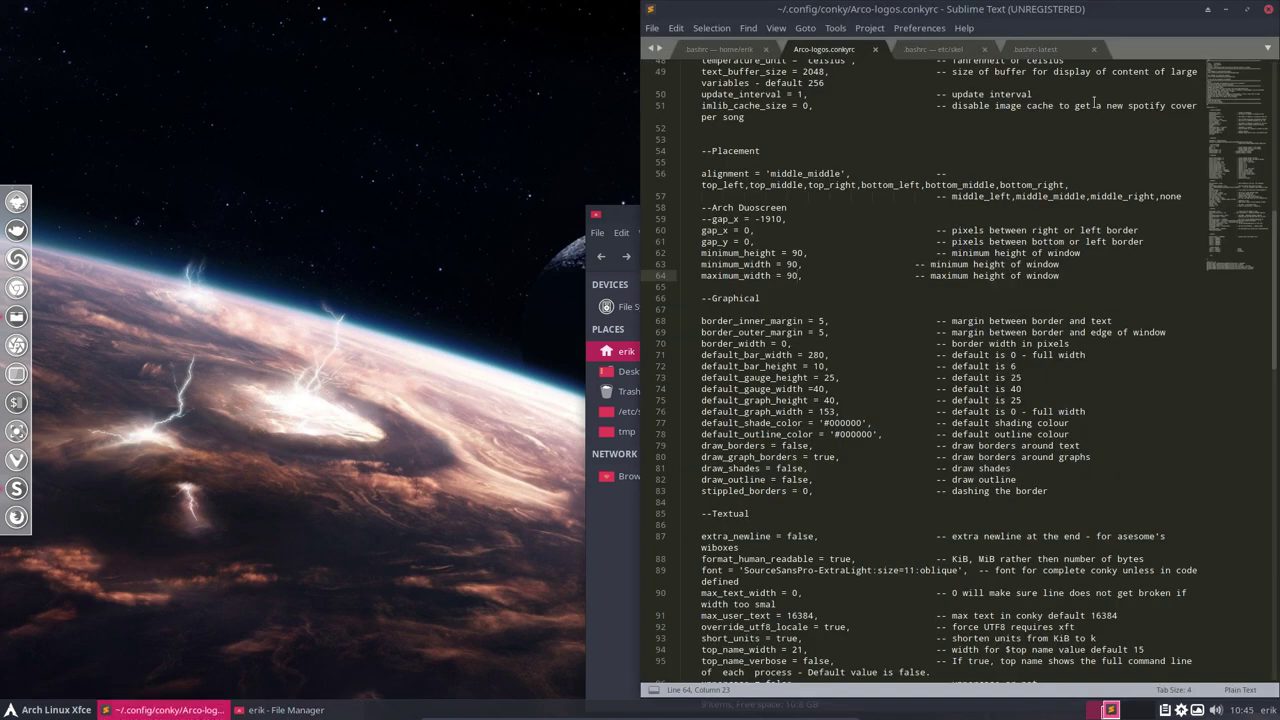
left_click(1267, 12)
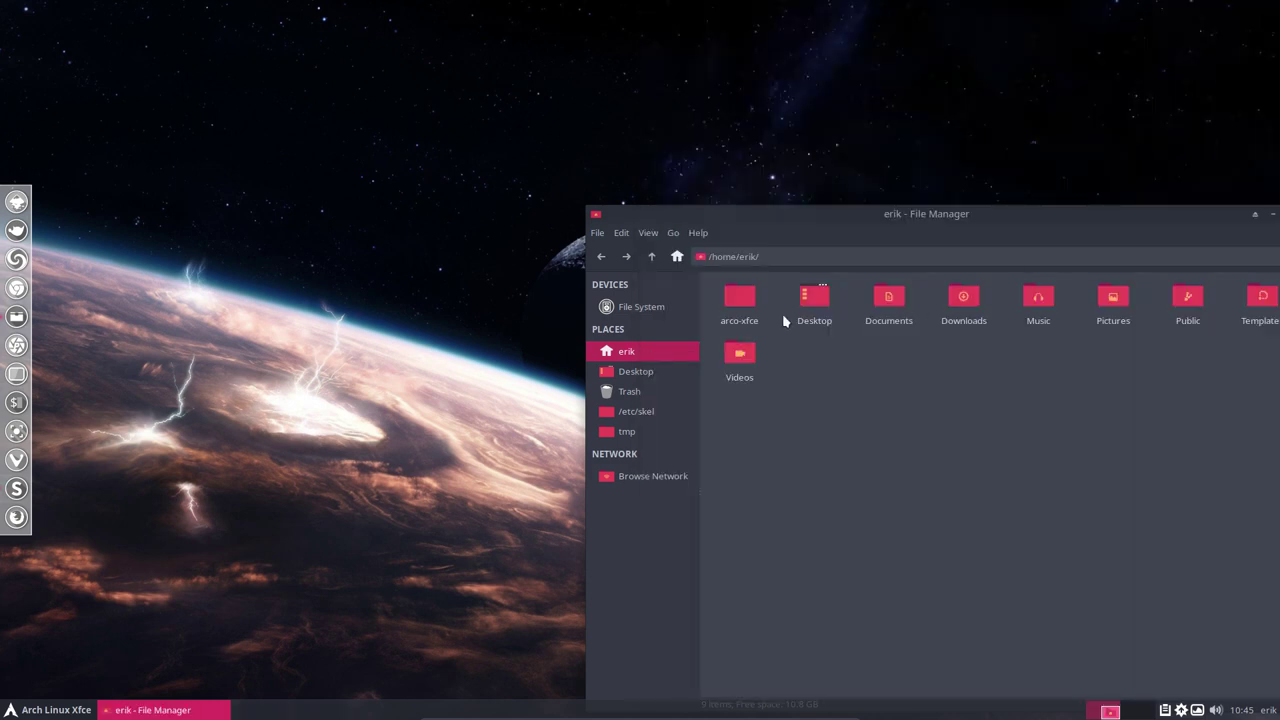
Look through the arco-xfce folder and its Personal subfolder, and return to the home folder
double_click(740, 298)
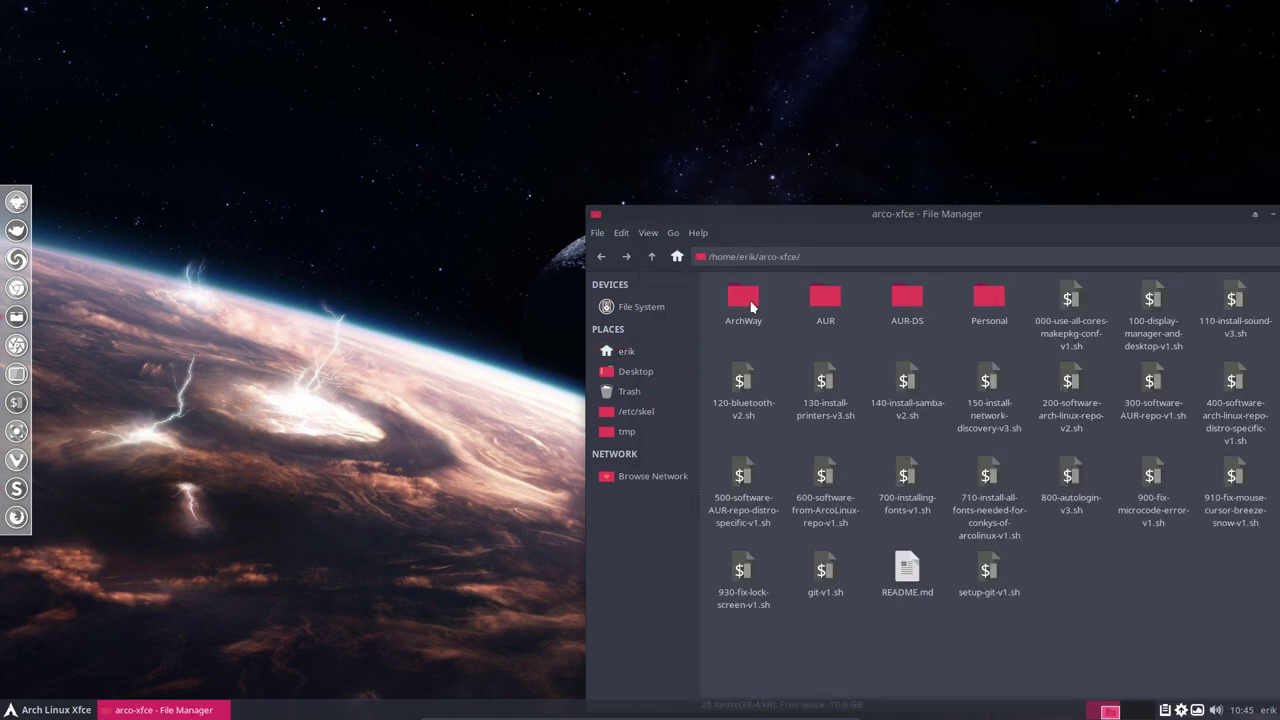
double_click(980, 298)
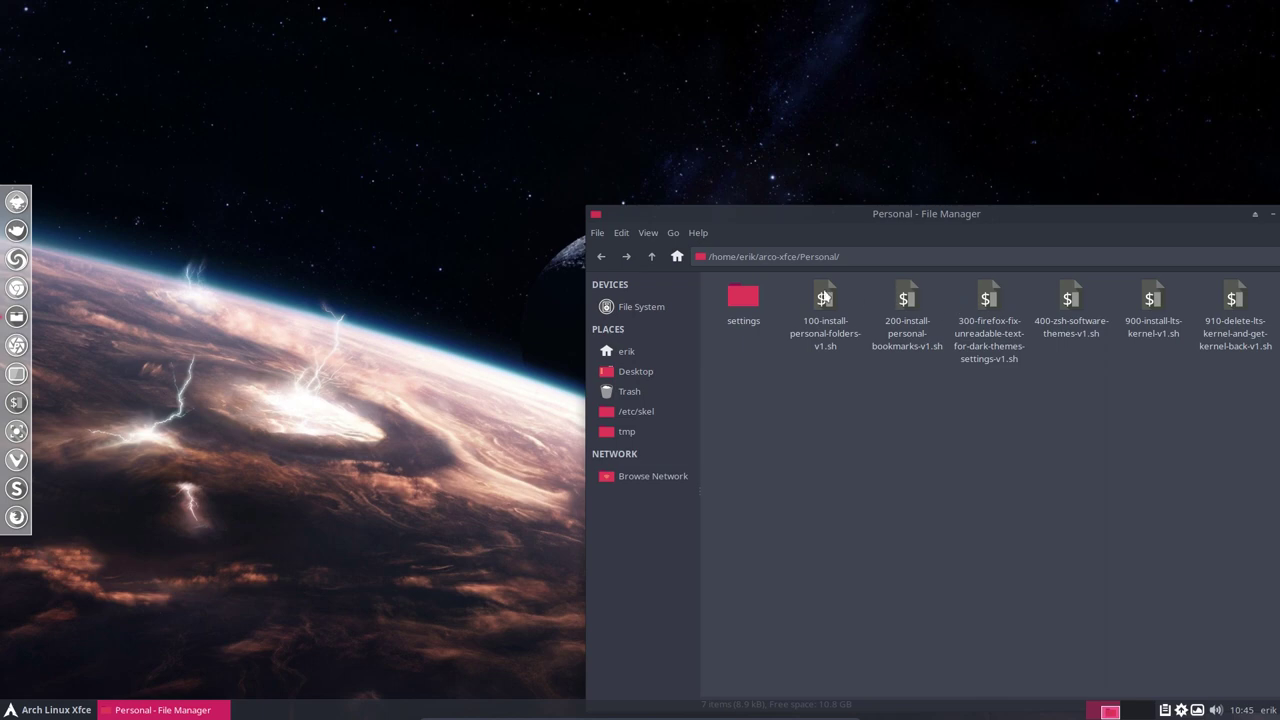
left_click(651, 257)
left_click(651, 257)
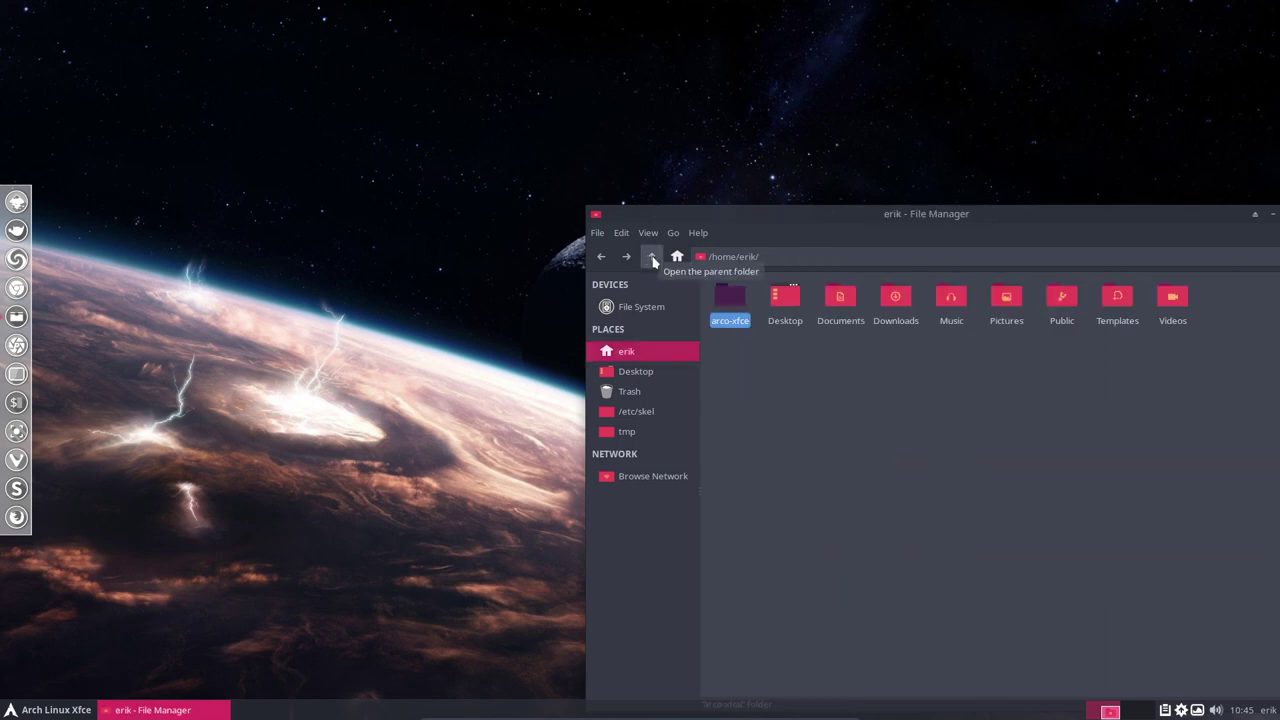
Open a terminal in the home folder and clone the author's arcolinux-nemesis repository from GitHub with git
right_click(802, 405)
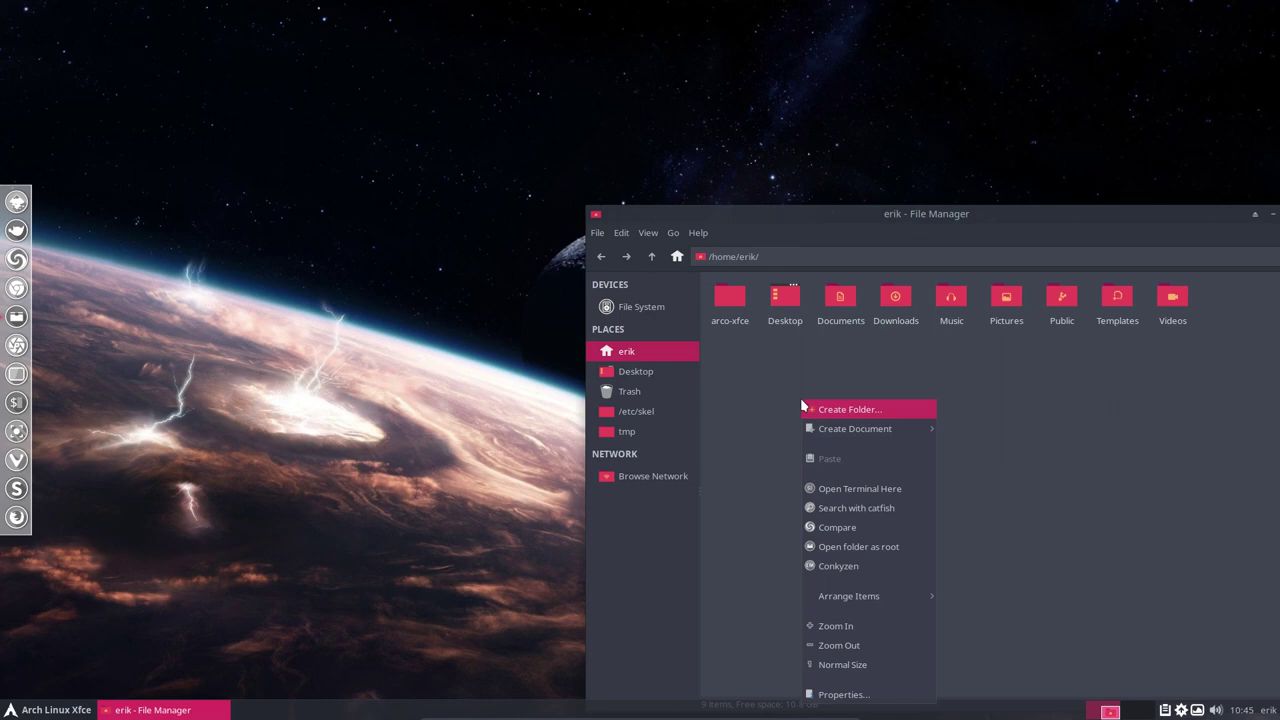
left_click(858, 490)
type("git")
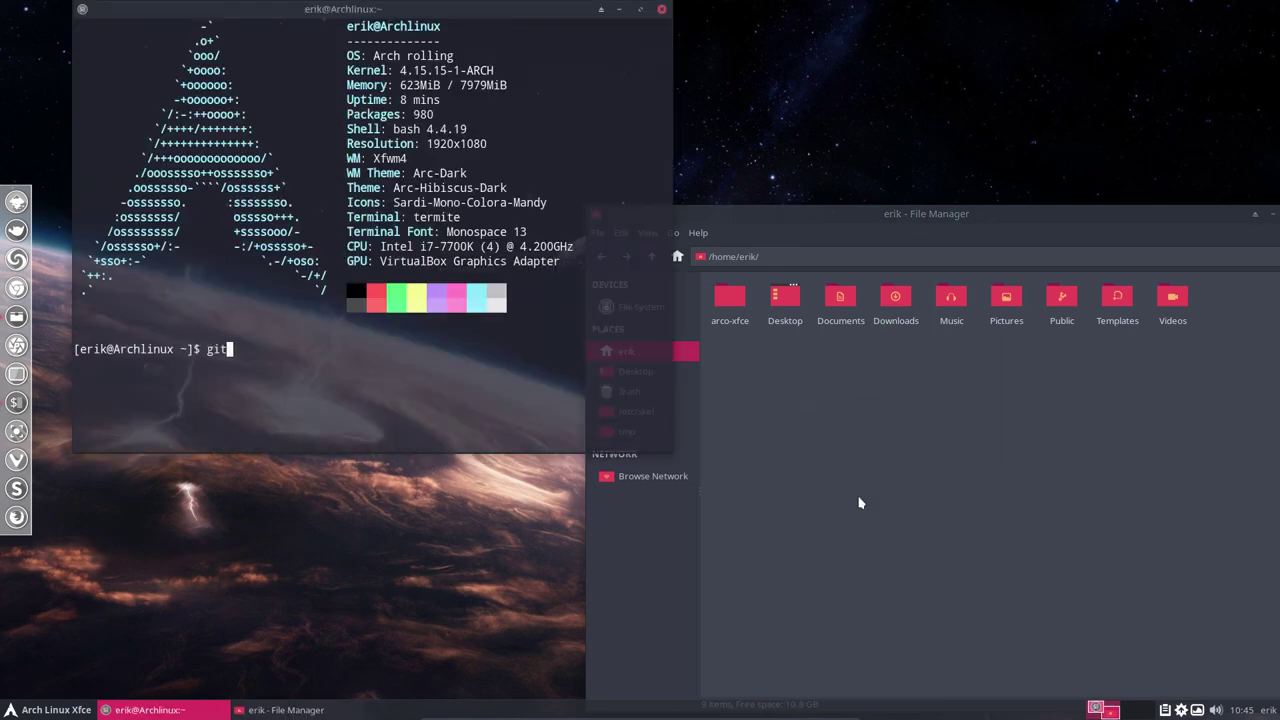
type(" clone https://githu")
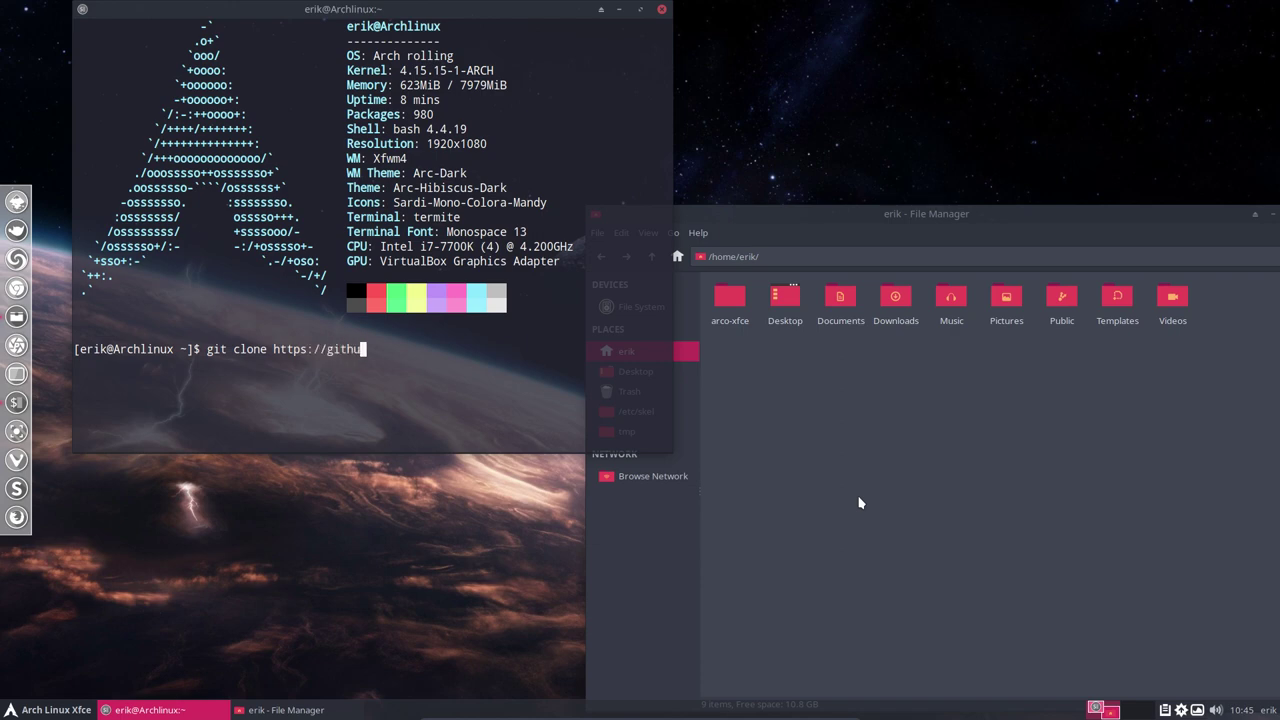
type("b.com/erikdubois/")
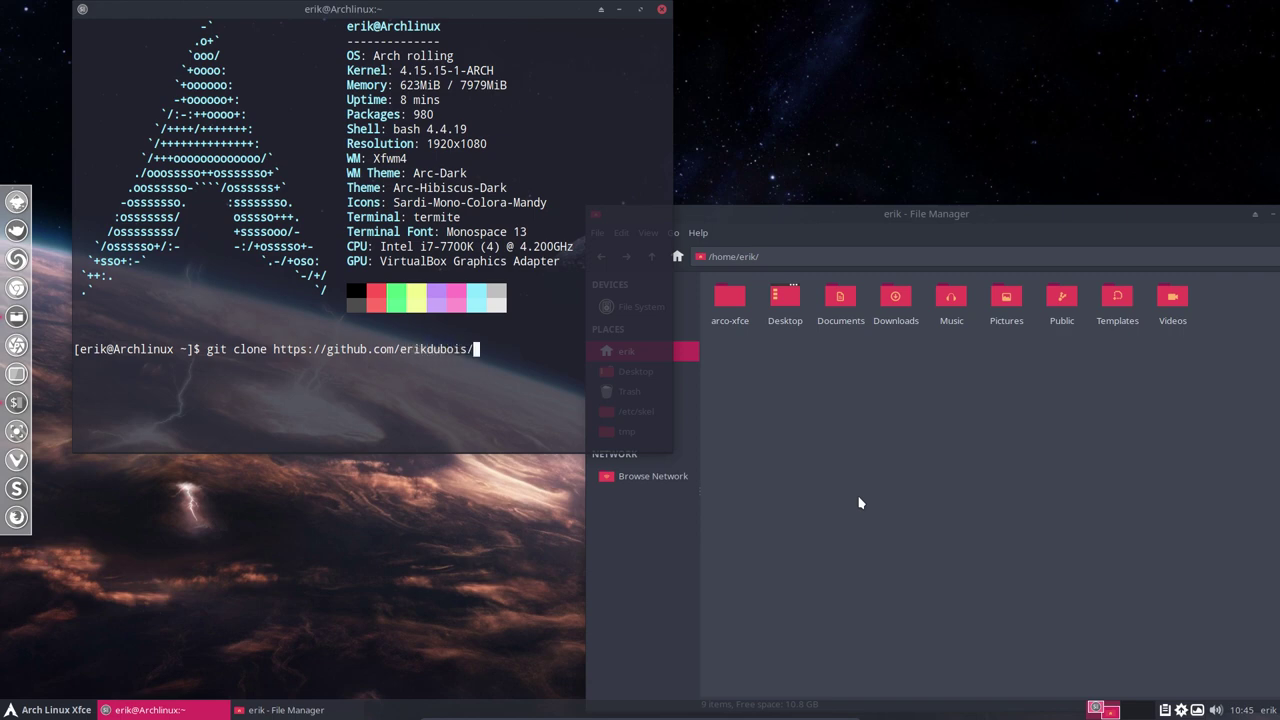
type("arcolinux-nemesis")
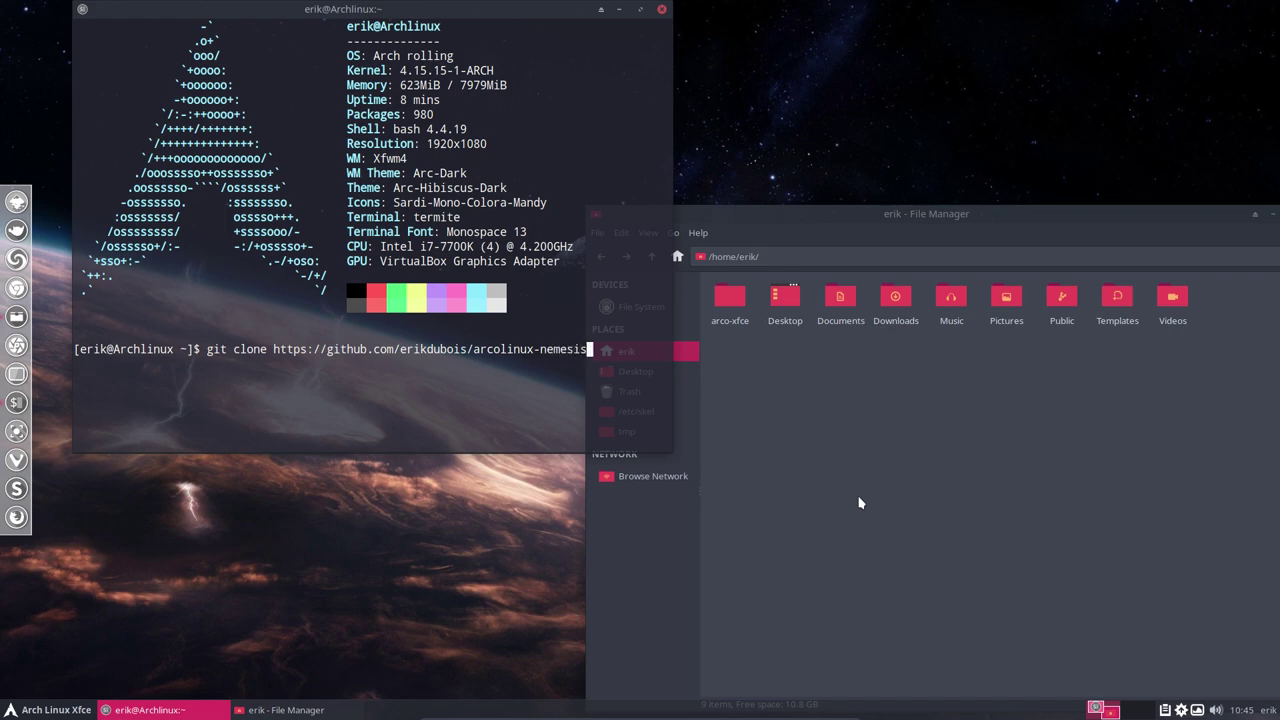
key("Return")
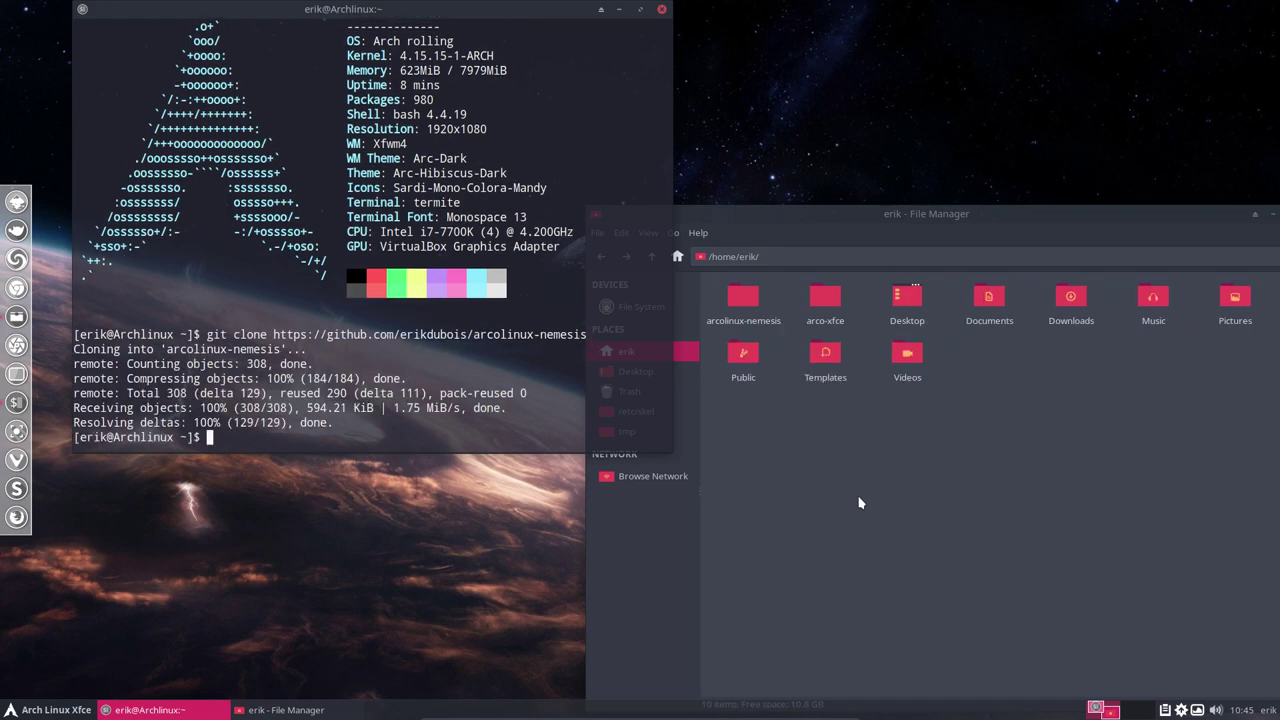
Change into the arcolinux-nemesis directory in the terminal and list its contents
type("cd arco")
key("Return")
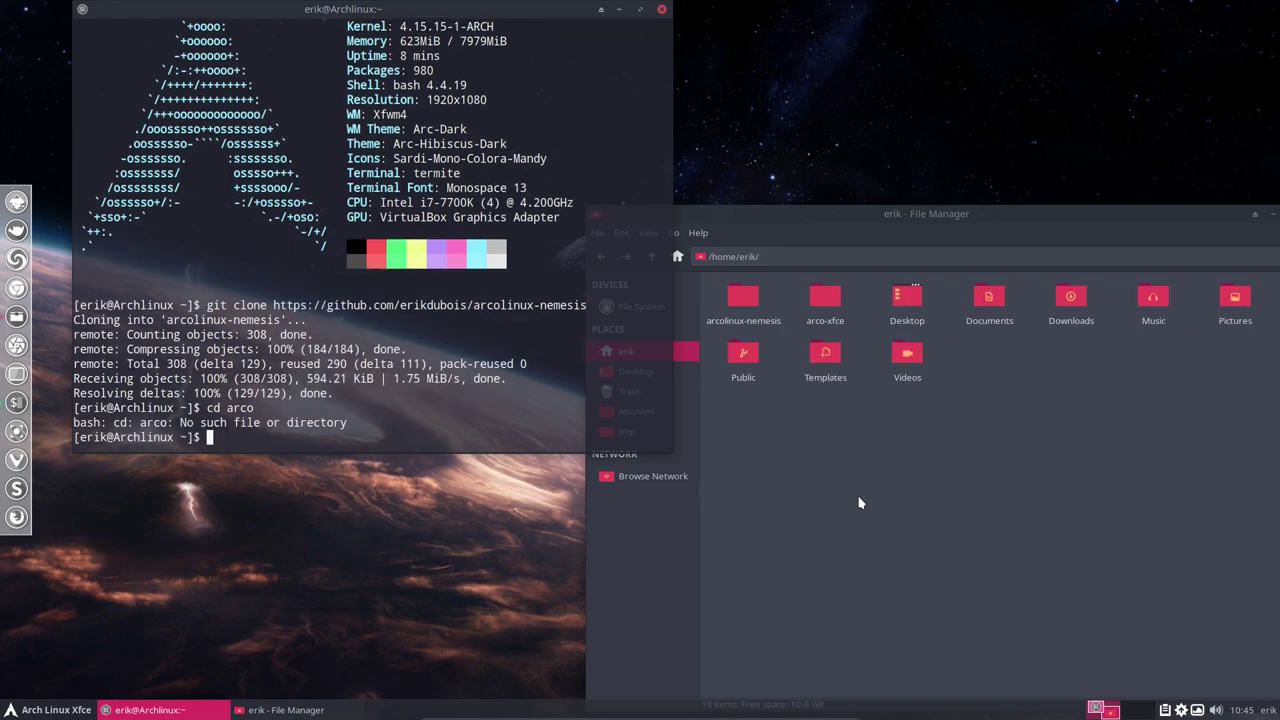
type("cd arco-")
key("Tab")
key("BackSpace")
key("BackSpace")
key("BackSpace")
key("BackSpace")
key("BackSpace")
key("BackSpace")
key("BackSpace")
key("BackSpace")
key("BackSpace")
key("BackSpace")
type("arcol")
key("Tab")
key("Return")
type("l")
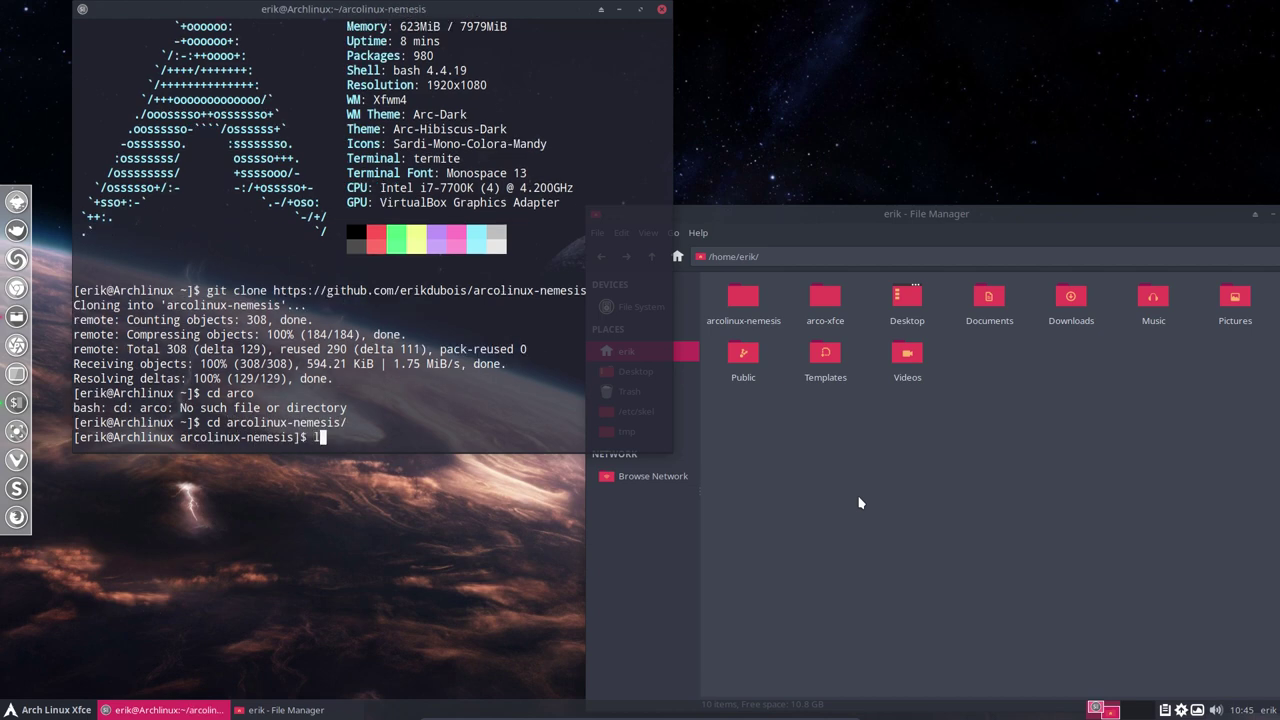
type("s")
key("Return")
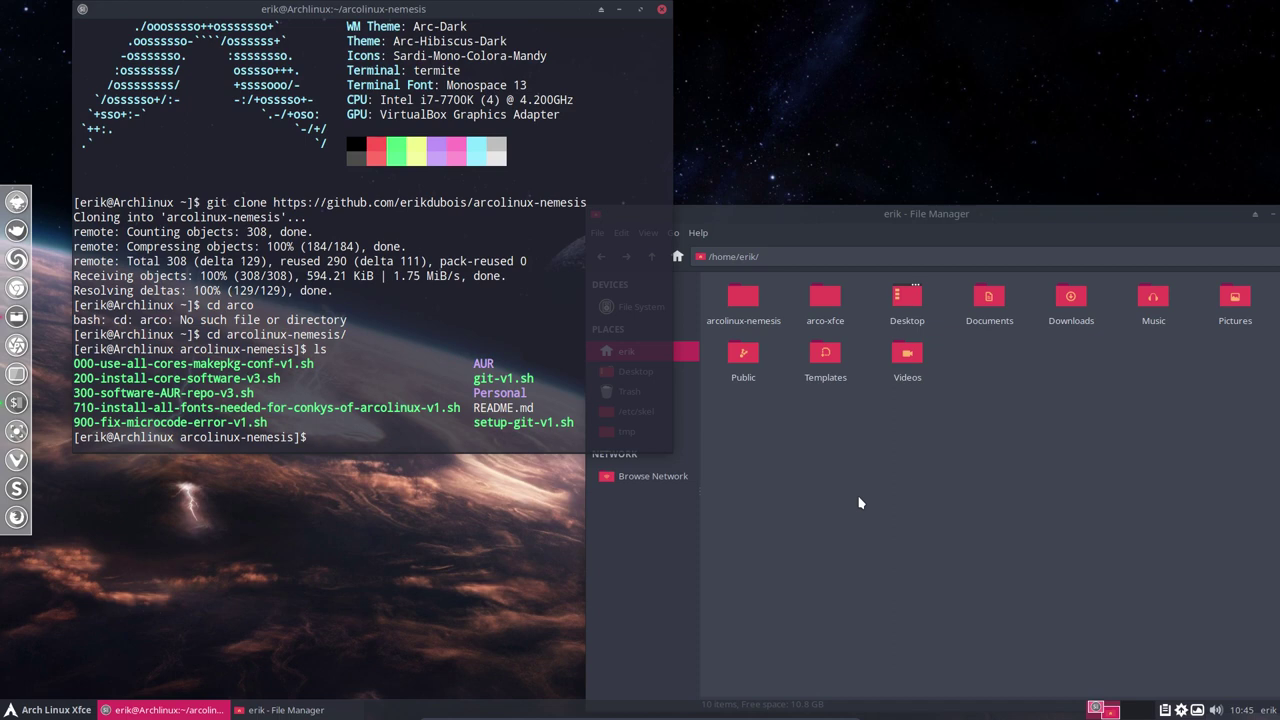
Tile the terminal and file manager side by side, and open the arcolinux-nemesis folder in the file manager
left_click_drag(424, 9, 2, 300)
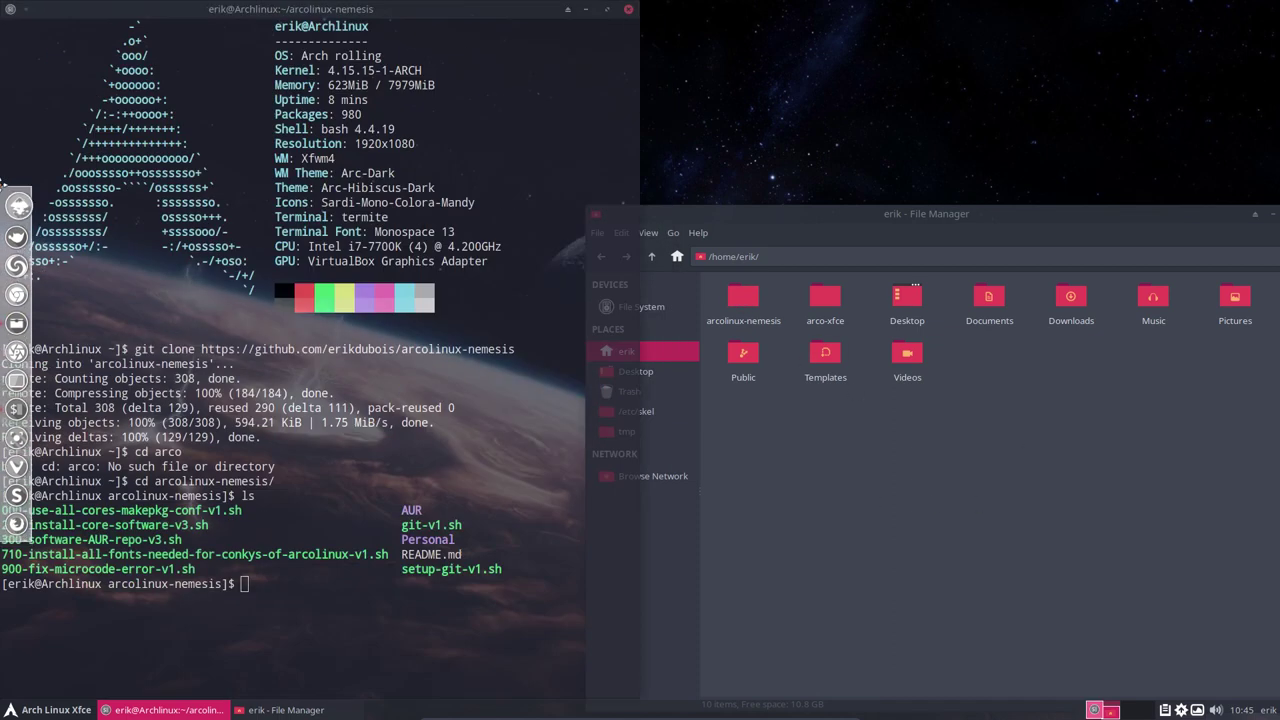
left_click_drag(863, 221, 1279, 225)
double_click(808, 117)
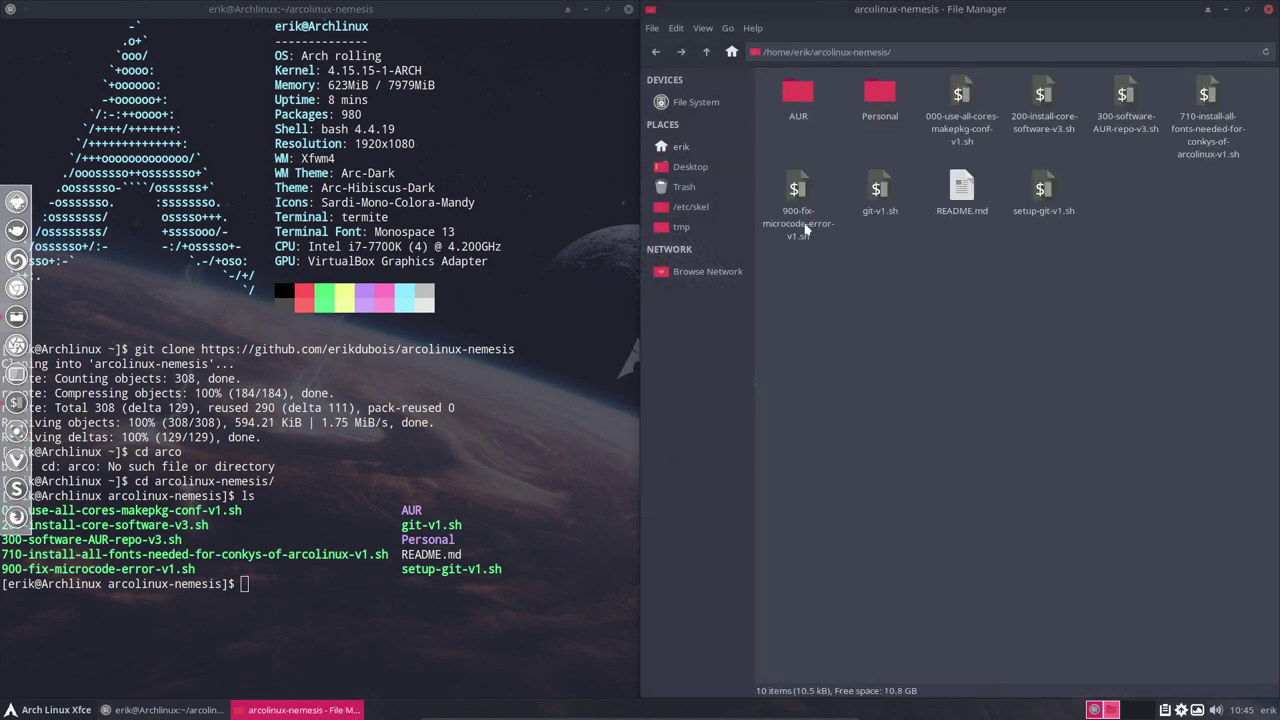
Run the 200-install-core-software-v3.sh script in the terminal and enter the sudo password
left_click(962, 98)
left_click(1042, 100)
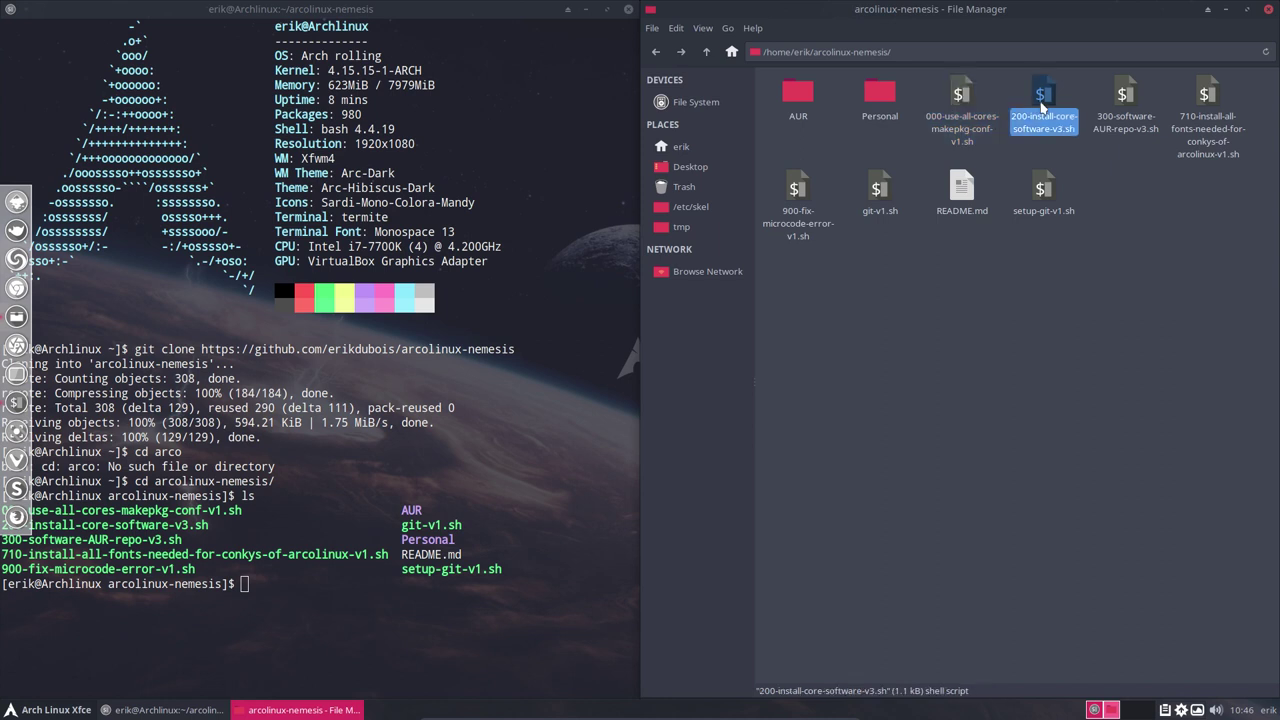
left_click(430, 540)
type(".:")
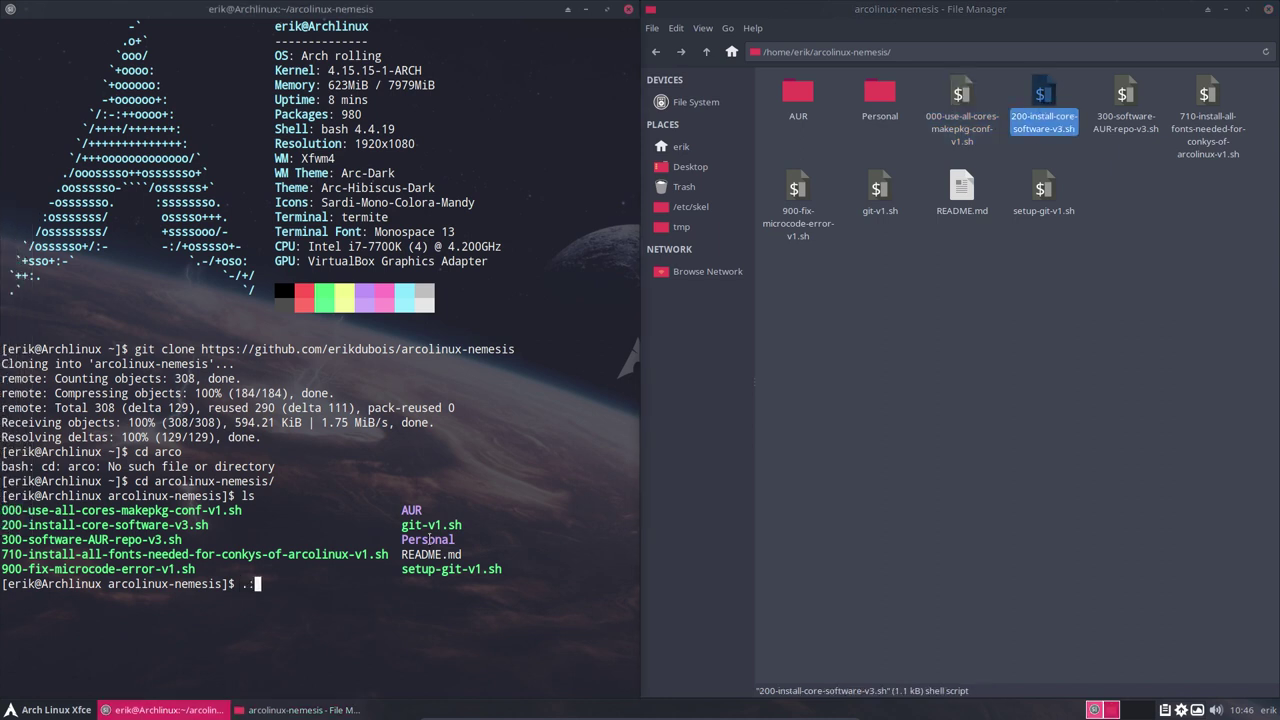
type("/20")
key("Tab")
key("Return")
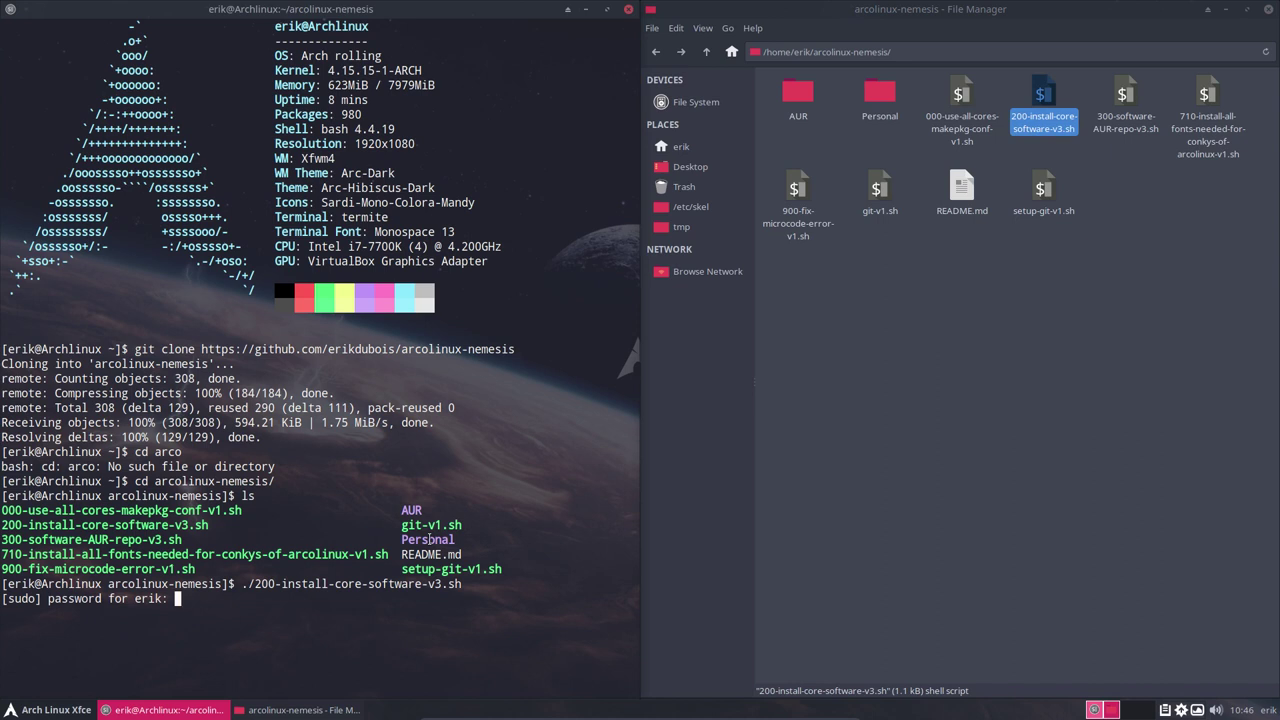
key("Return")
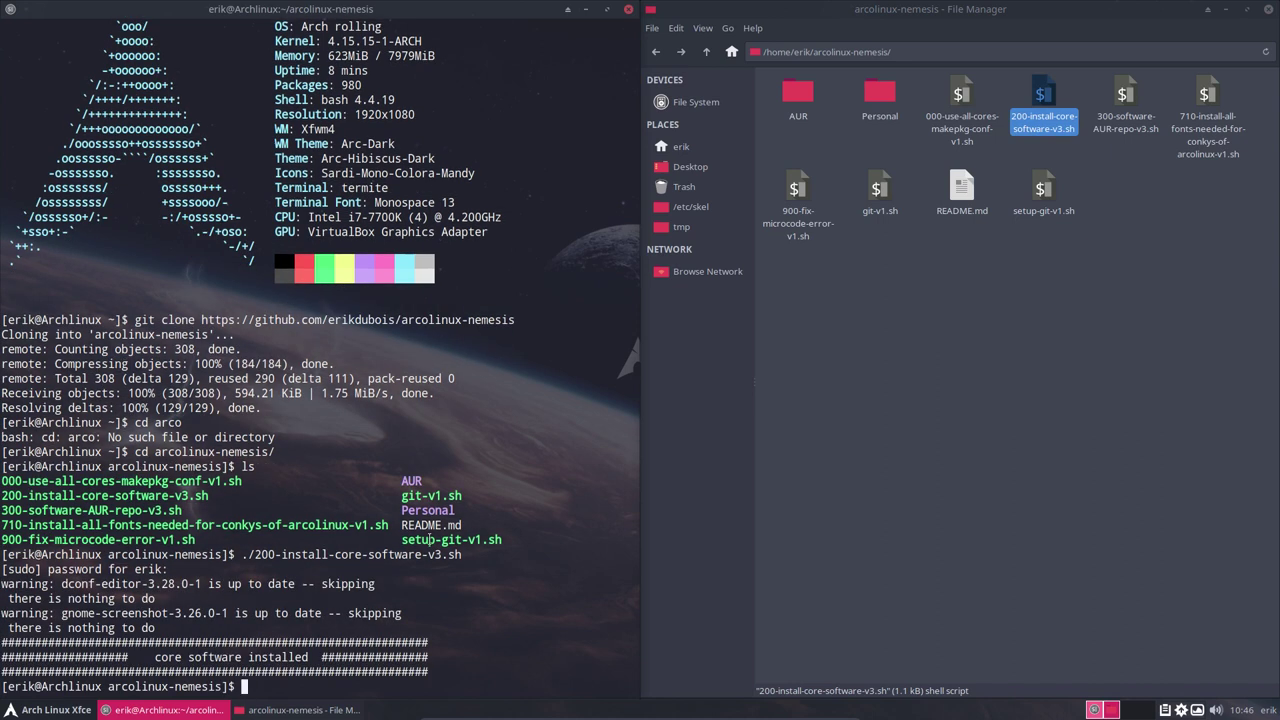
Start the 300-software-AUR-repo-v3.sh script in the terminal and interrupt it during the discord build
type("./3")
key("Tab")
key("Return")
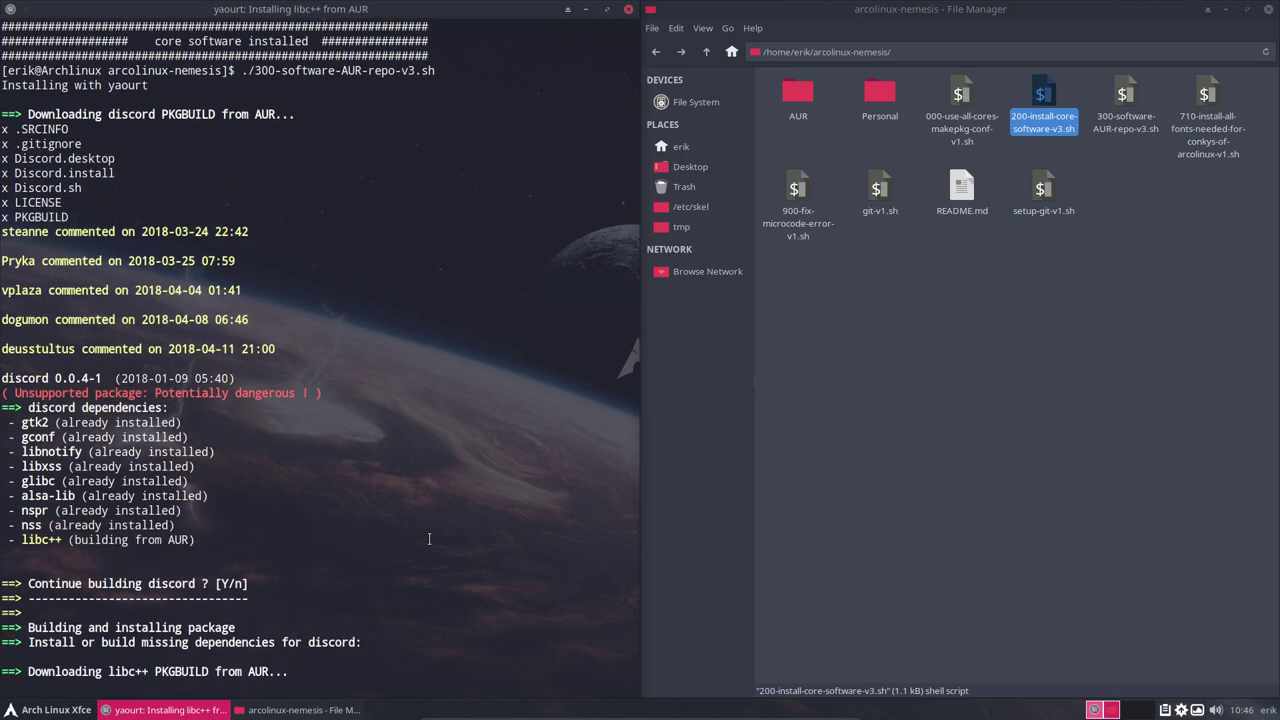
key("ctrl+c")
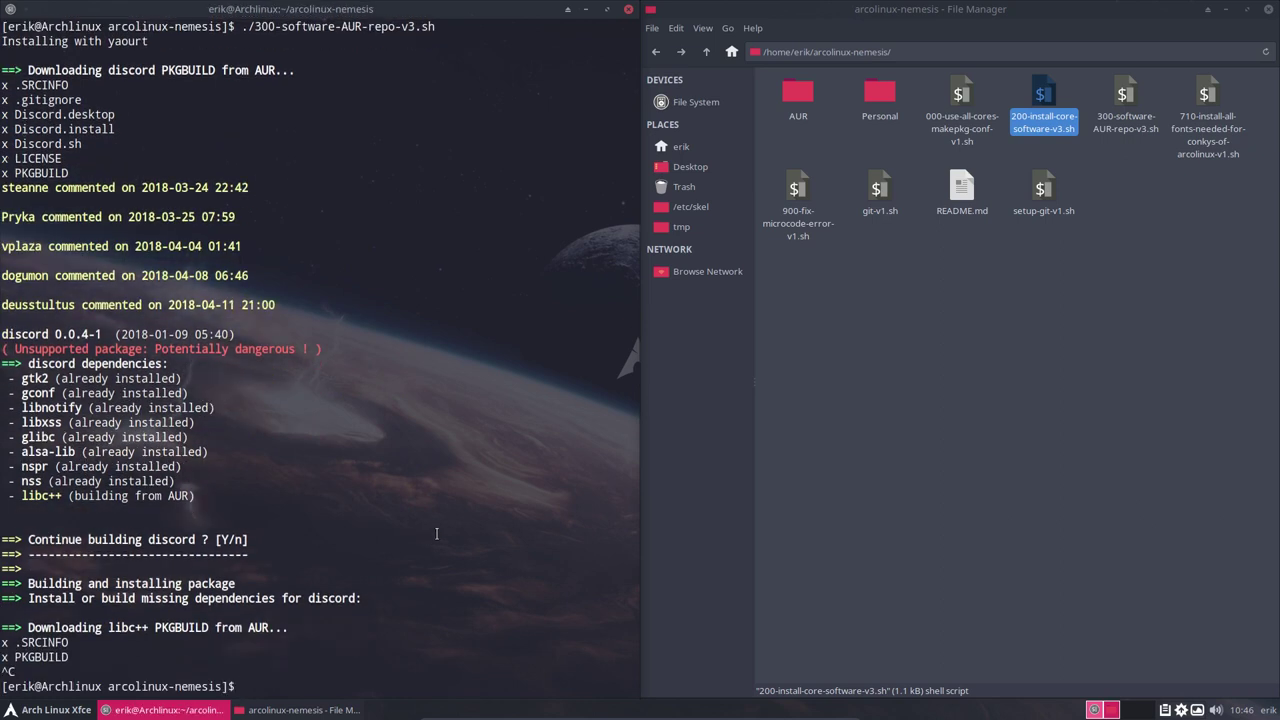
Open the 200-install-core-software-v3.sh script in Atom, and close its tab along with the welcome tabs
left_click(1042, 97)
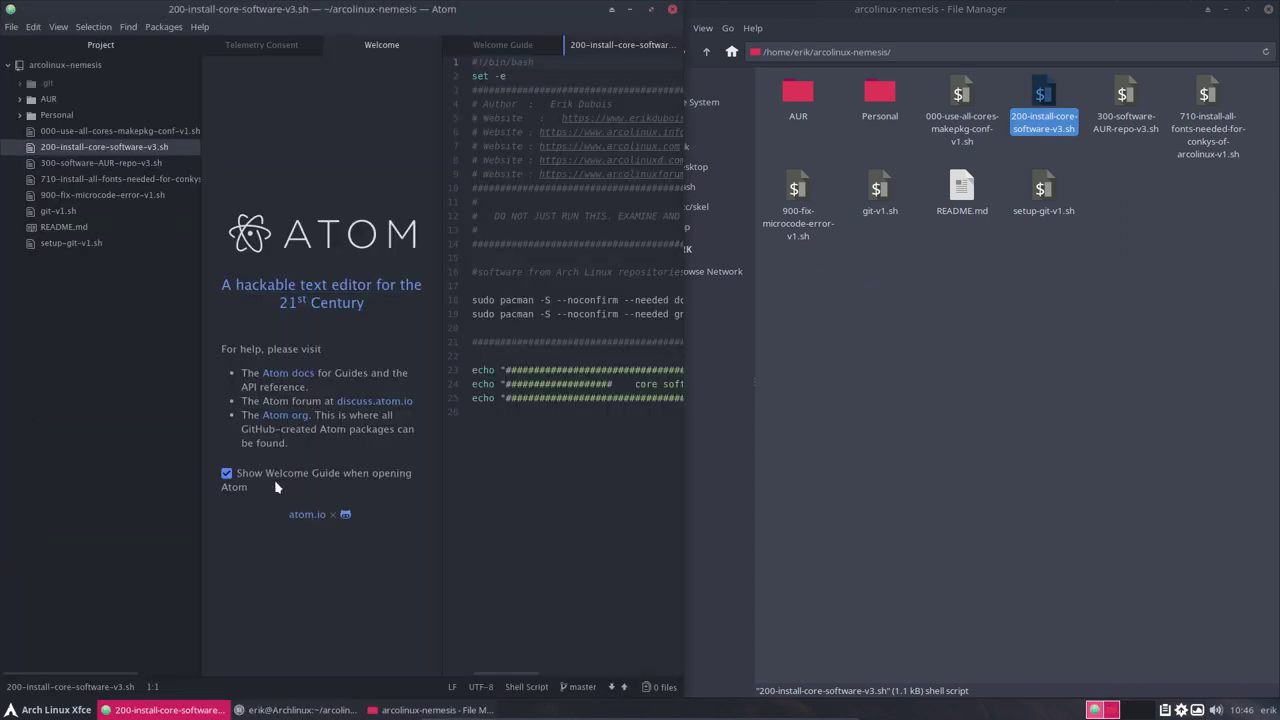
left_click(232, 477)
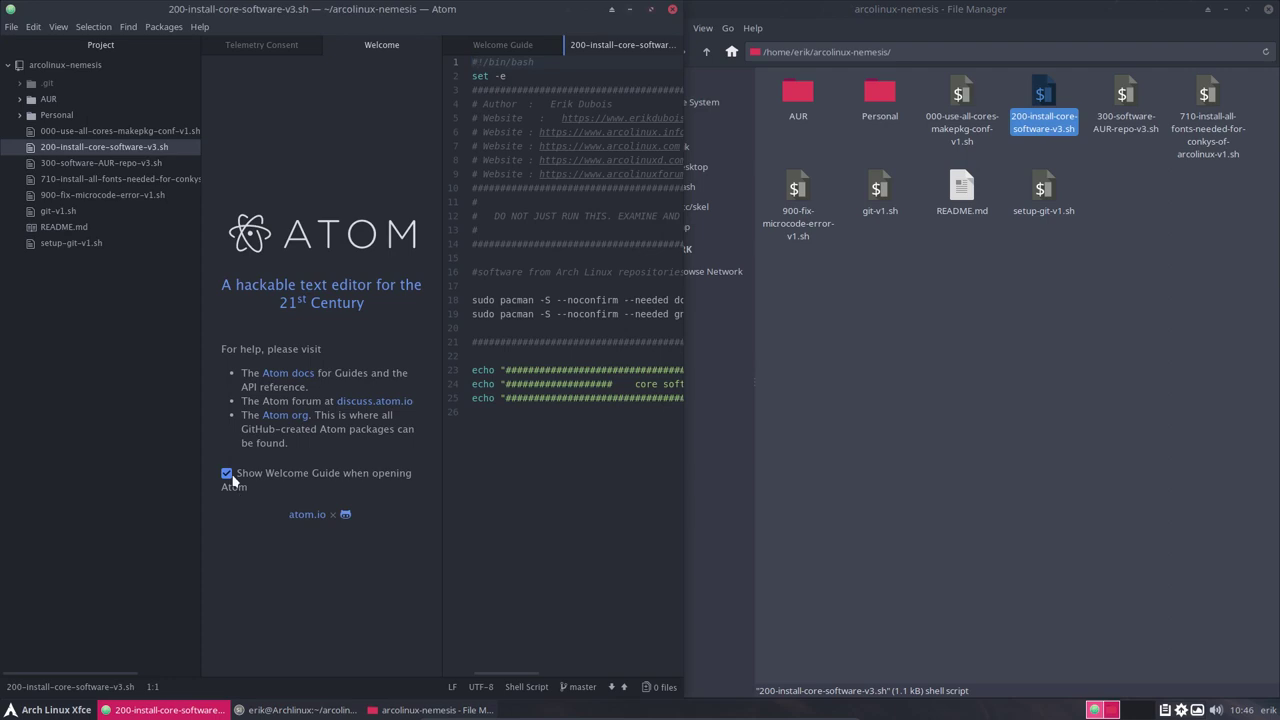
left_click(430, 45)
left_click(316, 474)
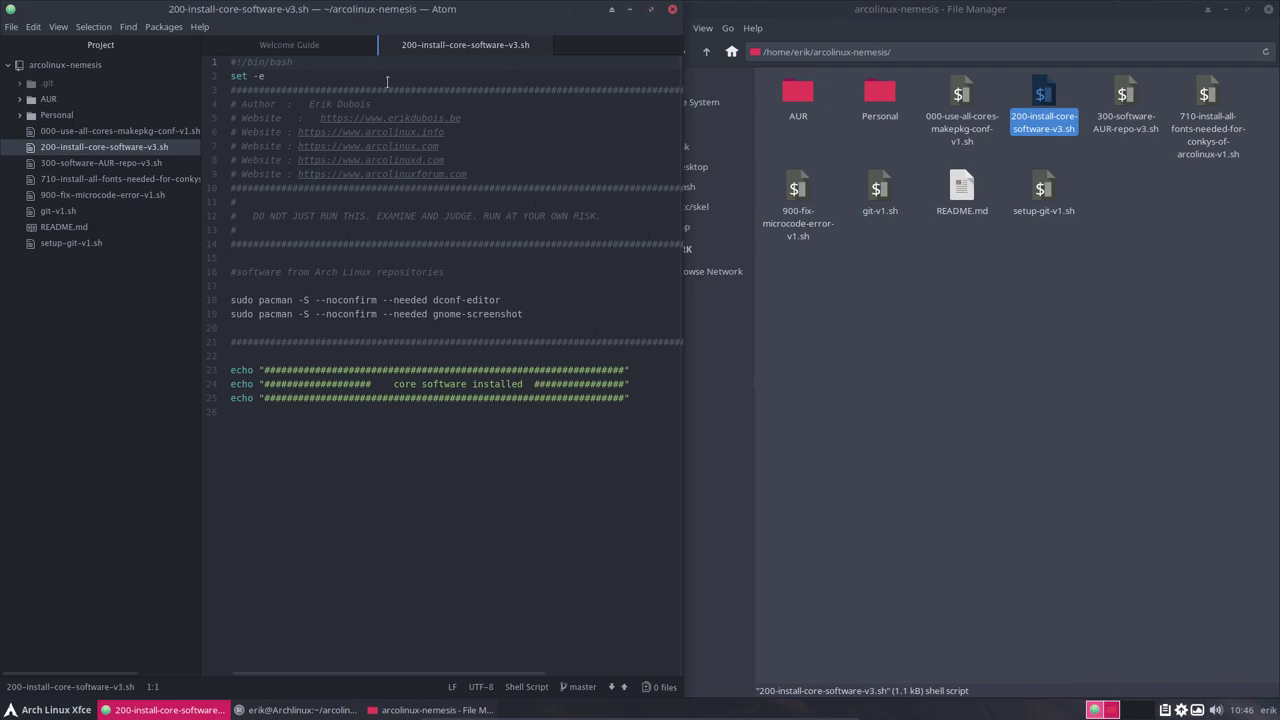
left_click(352, 45)
left_click(366, 45)
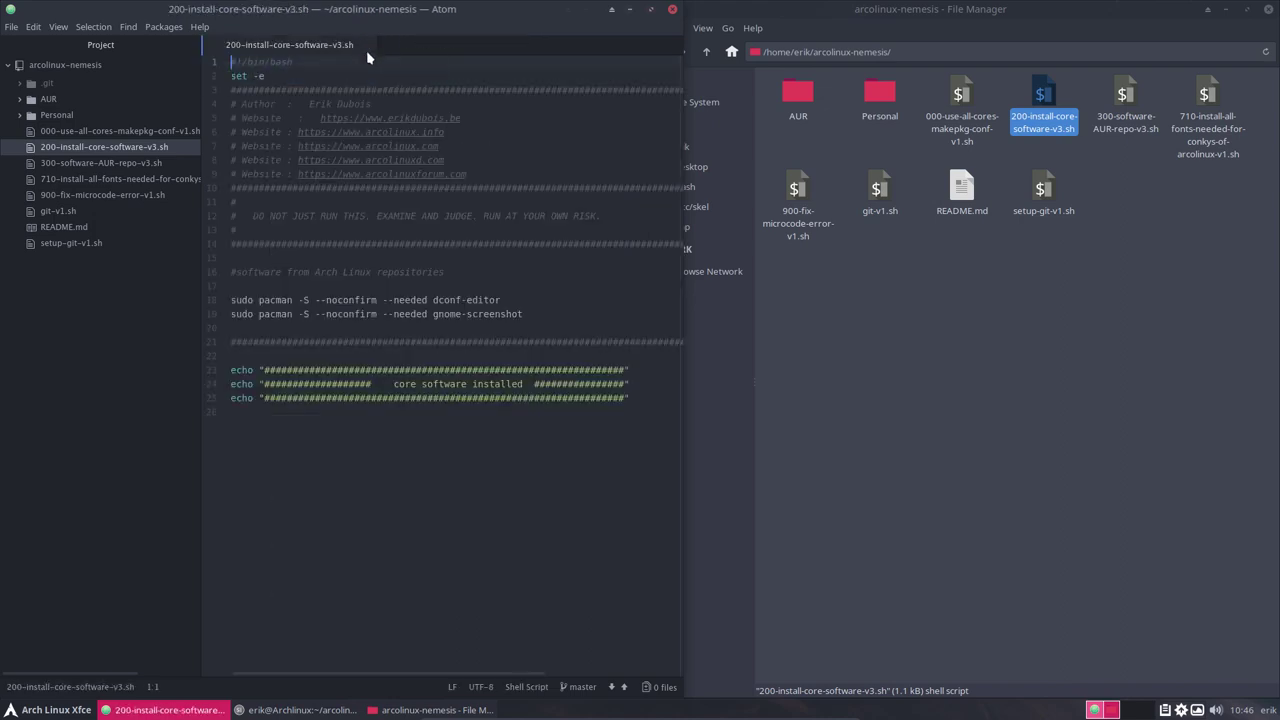
left_click(367, 46)
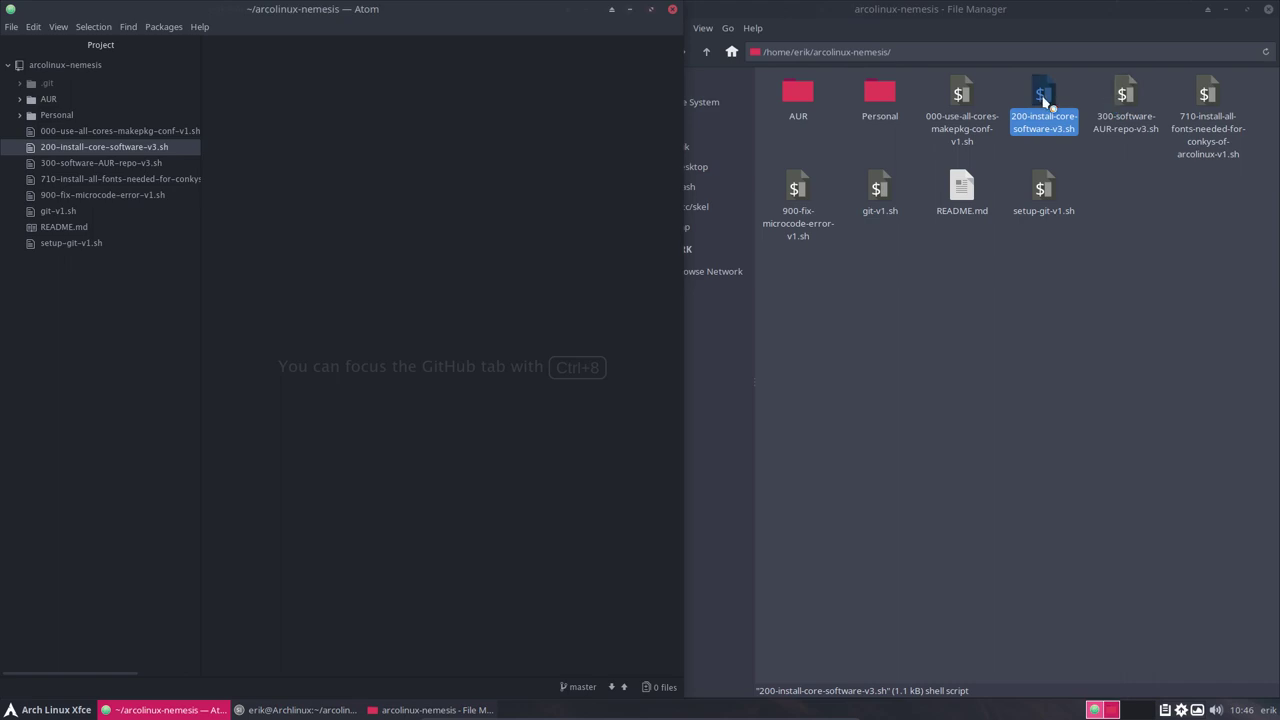
Open 300-software-AUR-repo-v3.sh from the project tree and comment out the discord install line with #
left_click(148, 163)
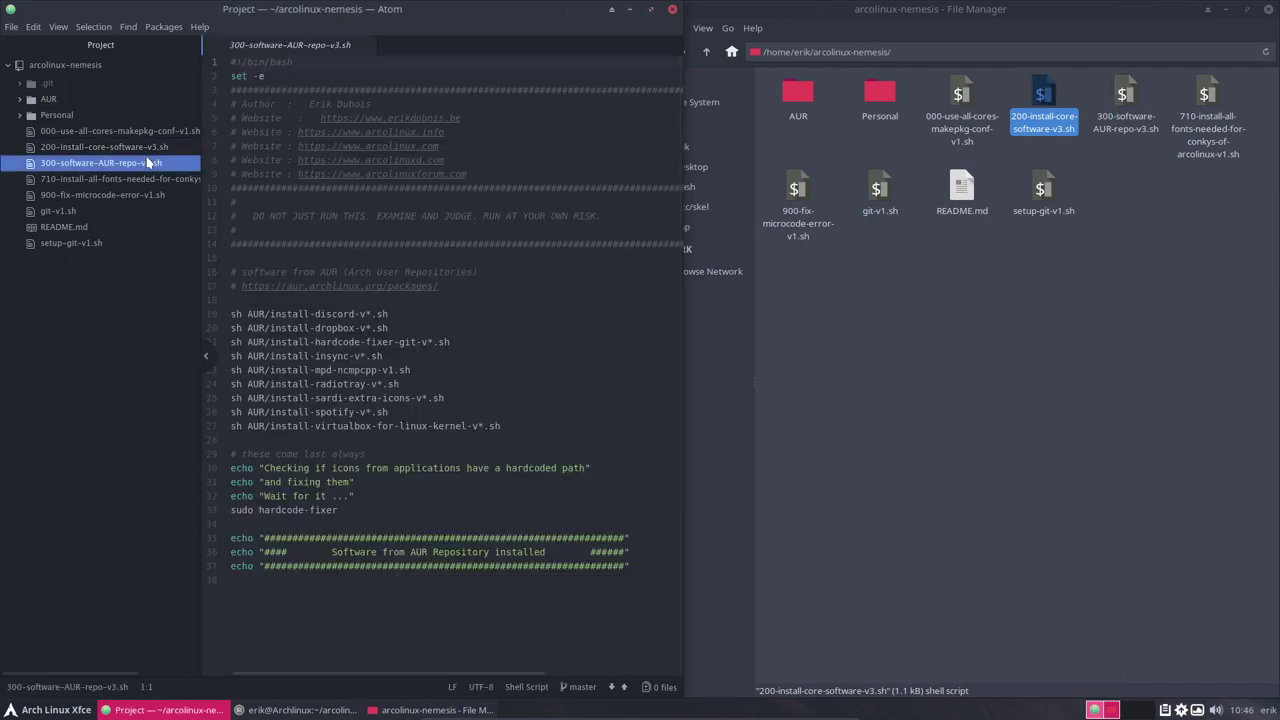
left_click(237, 314)
type("#")
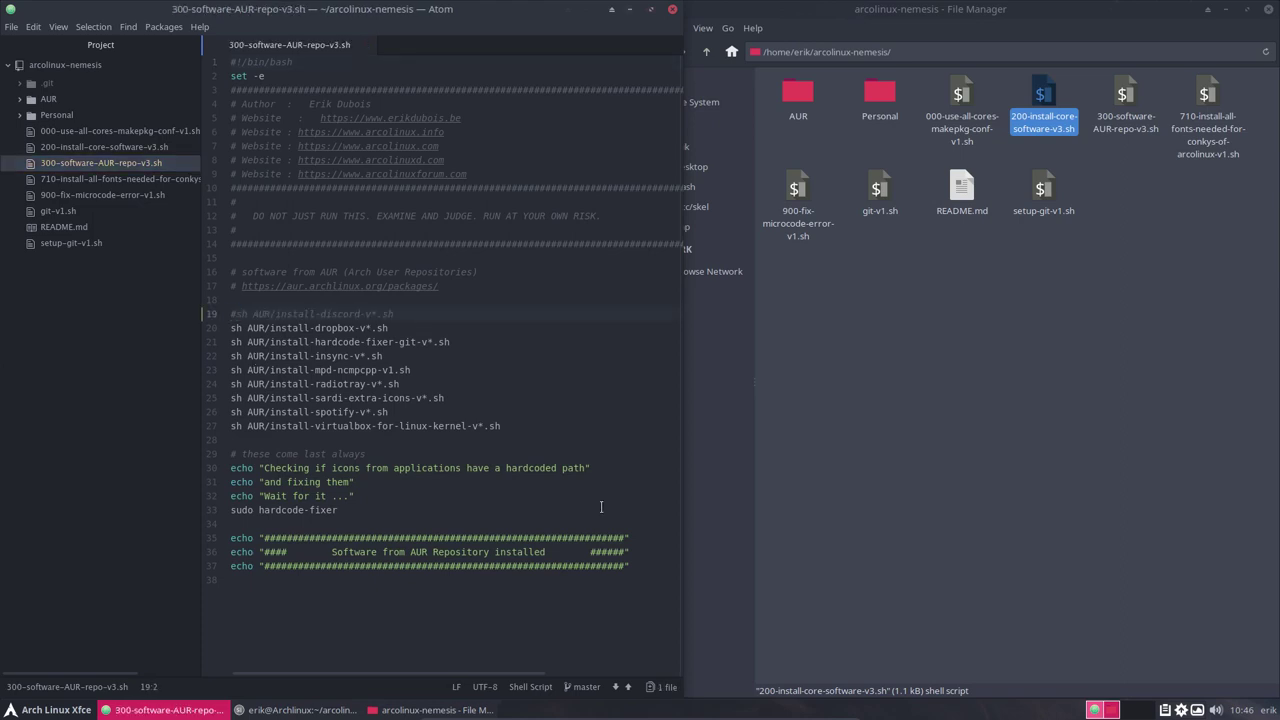
Run the edited 300-software-AUR-repo-v3.sh script again in the terminal and review its output
left_click(330, 711)
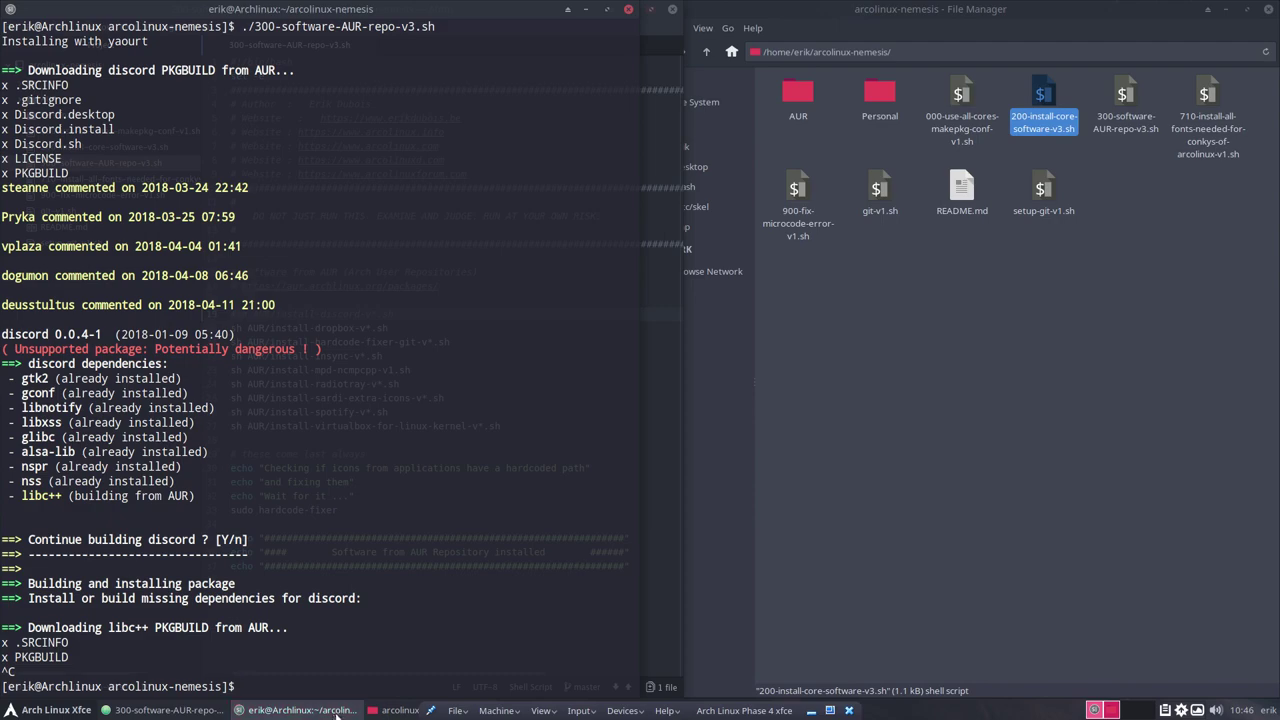
key("Up")
key("Return")
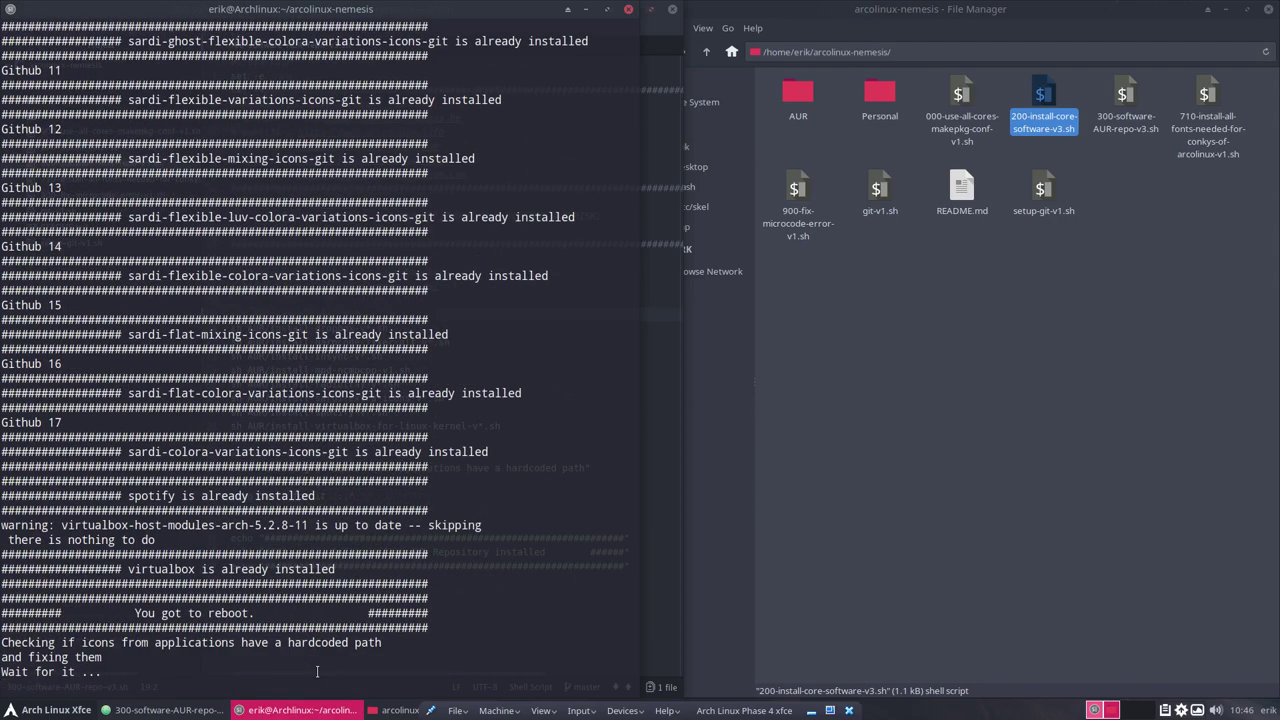
scroll(317, 672, "up", 20)
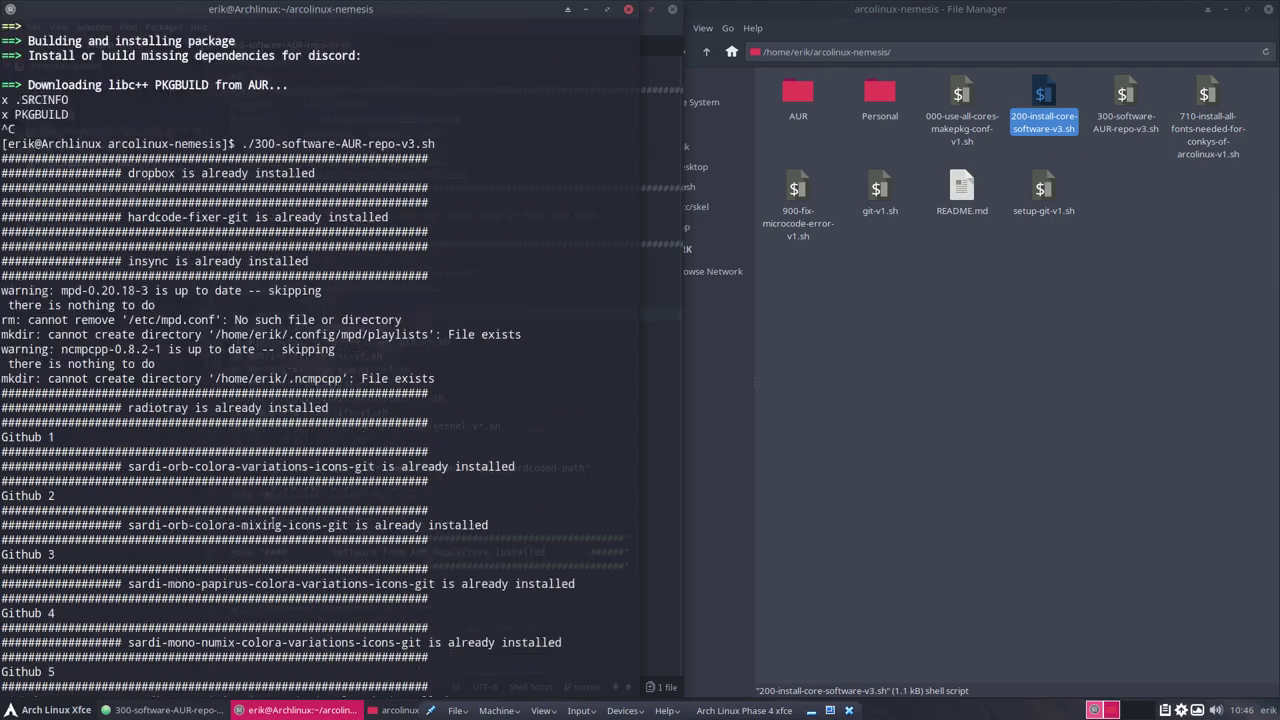
scroll(272, 522, "down", 5)
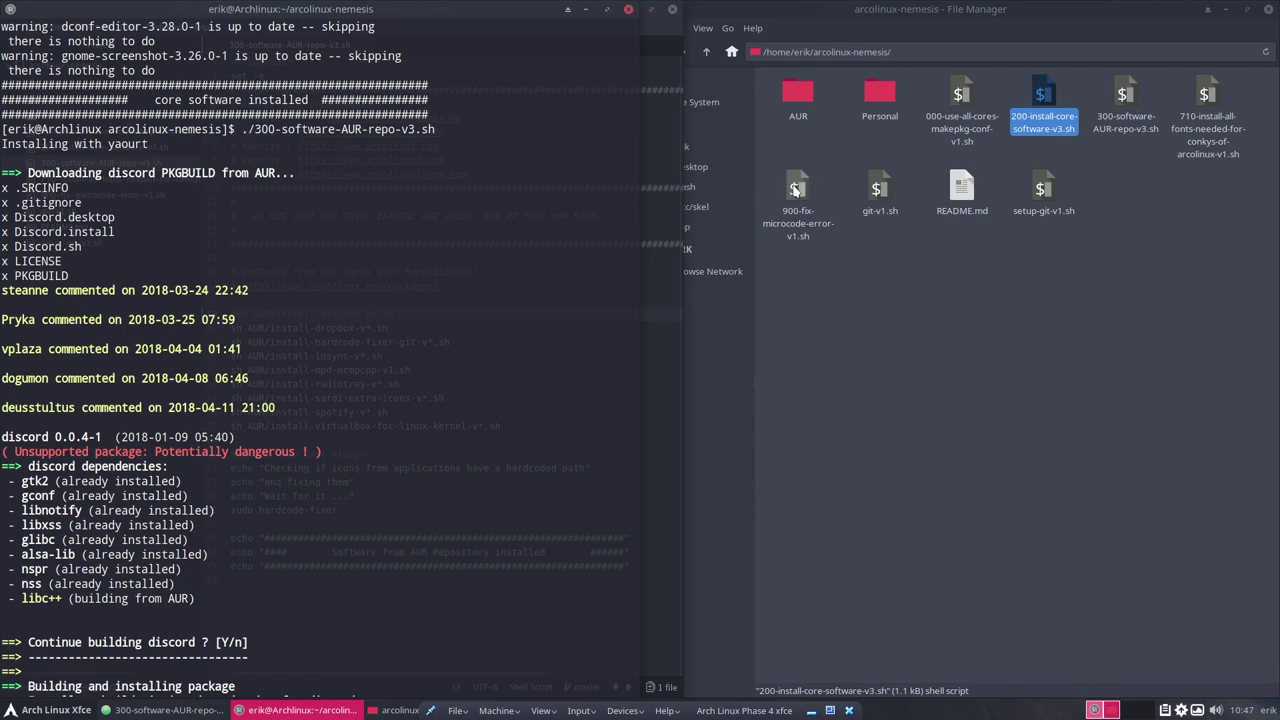
Open the Personal folder of arcolinux-nemesis in the file manager and return to the terminal
left_click(798, 240)
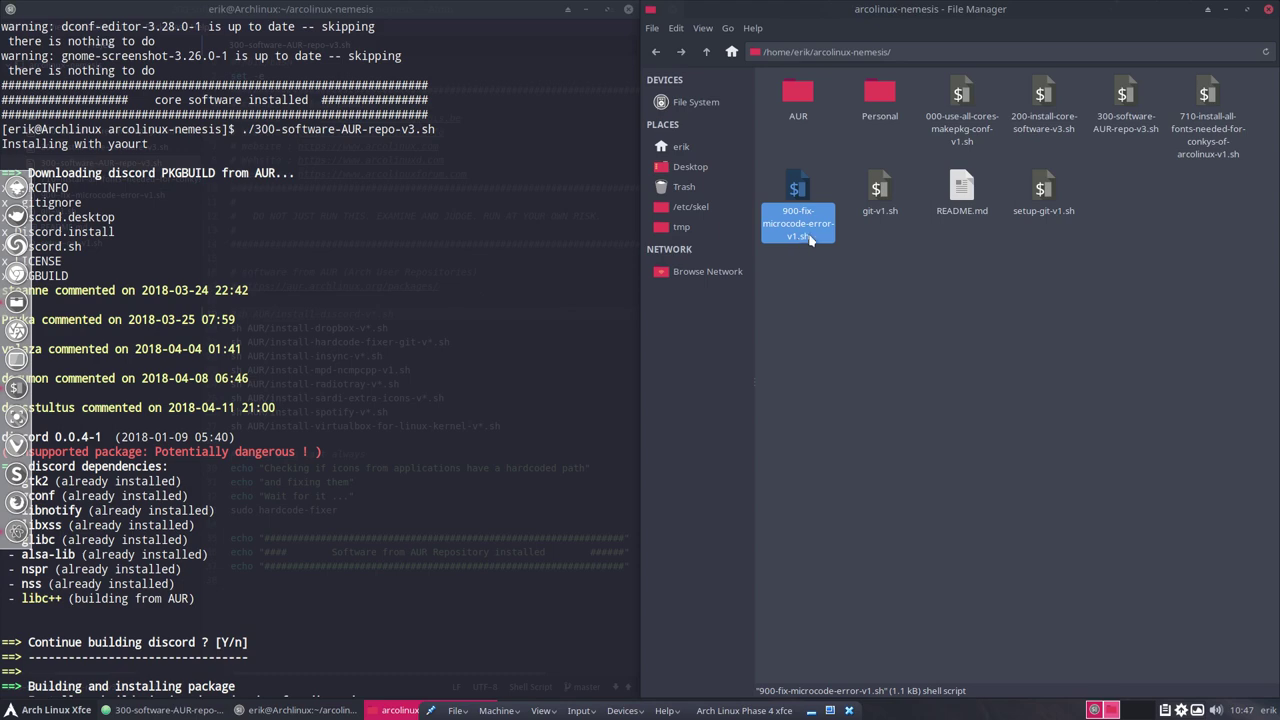
double_click(879, 96)
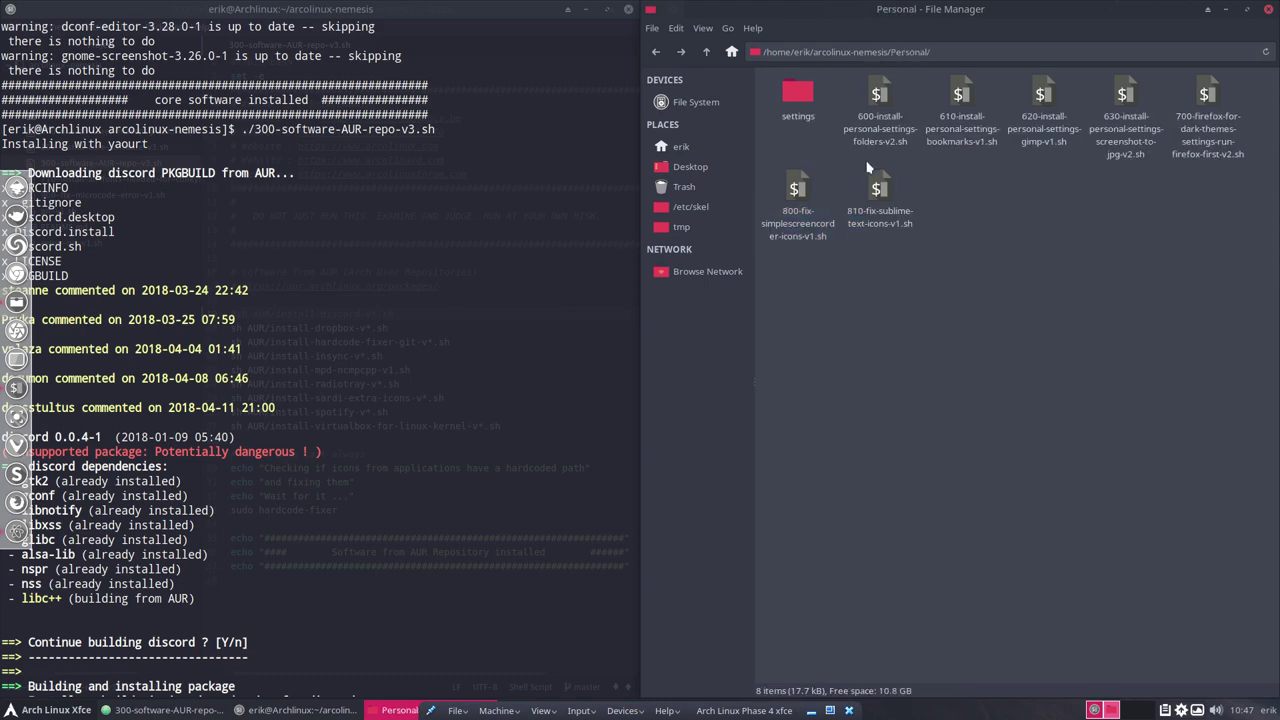
left_click(459, 333)
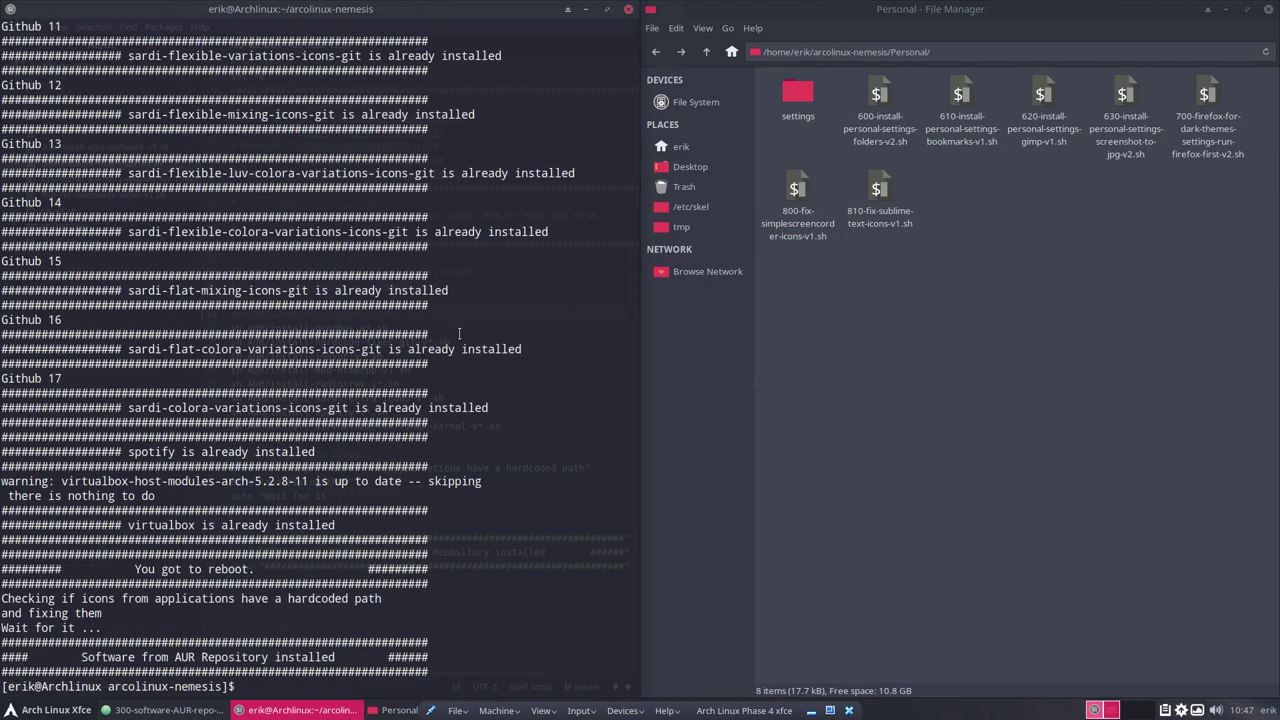
type("./")
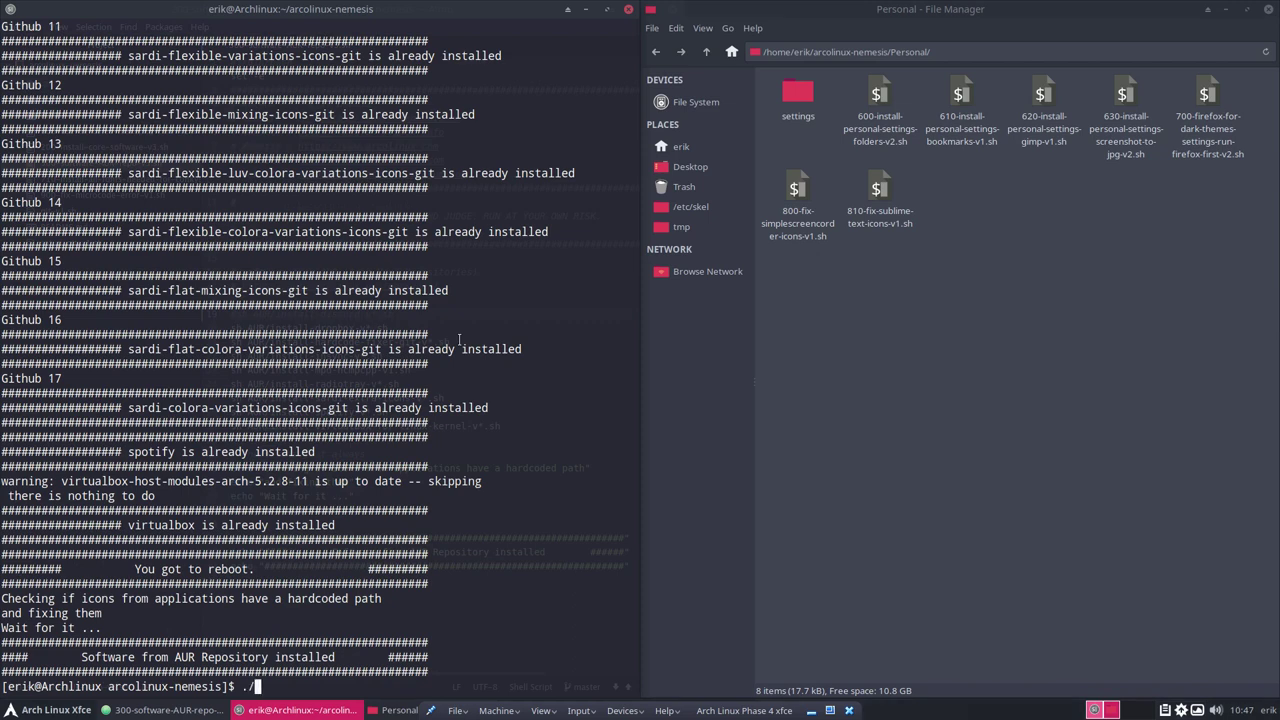
type("00")
key("BackSpace")
key("BackSpace")
key("BackSpace")
key("BackSpace")
key("BackSpace")
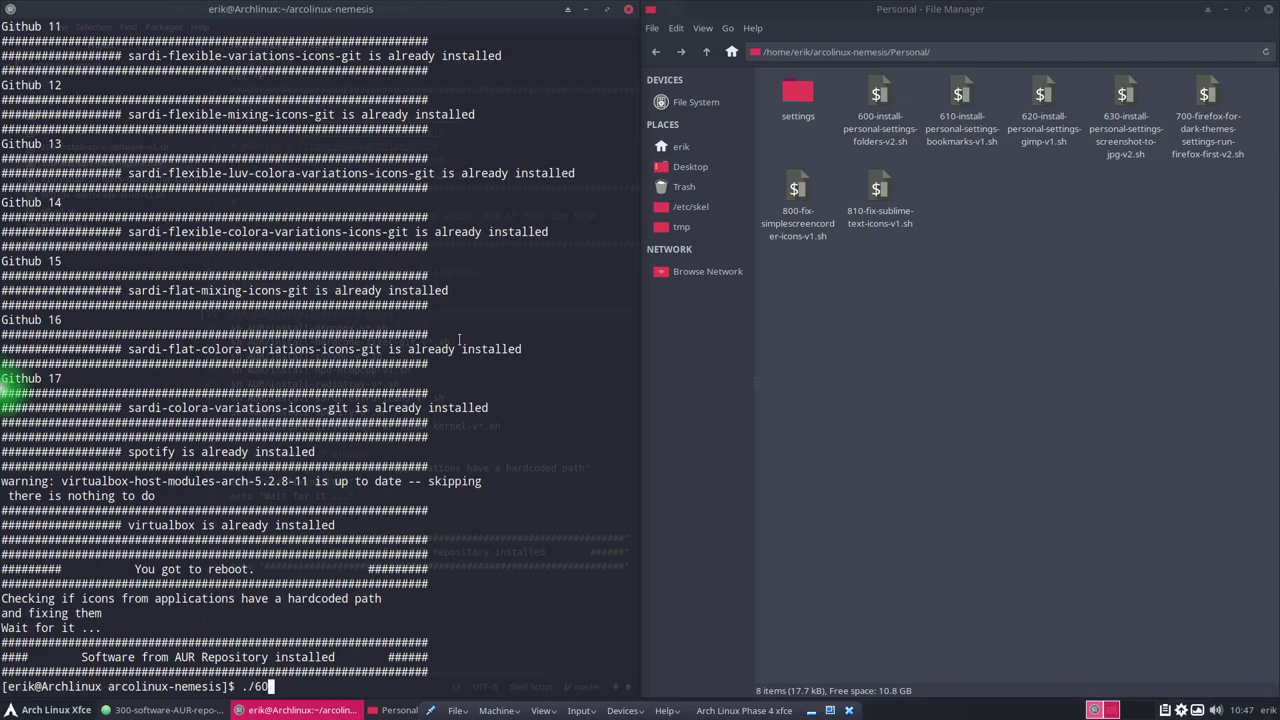
Change into the Personal directory in the terminal and list its contents
type("cd Personal/")
key("Return")
type("ls")
key("Return")
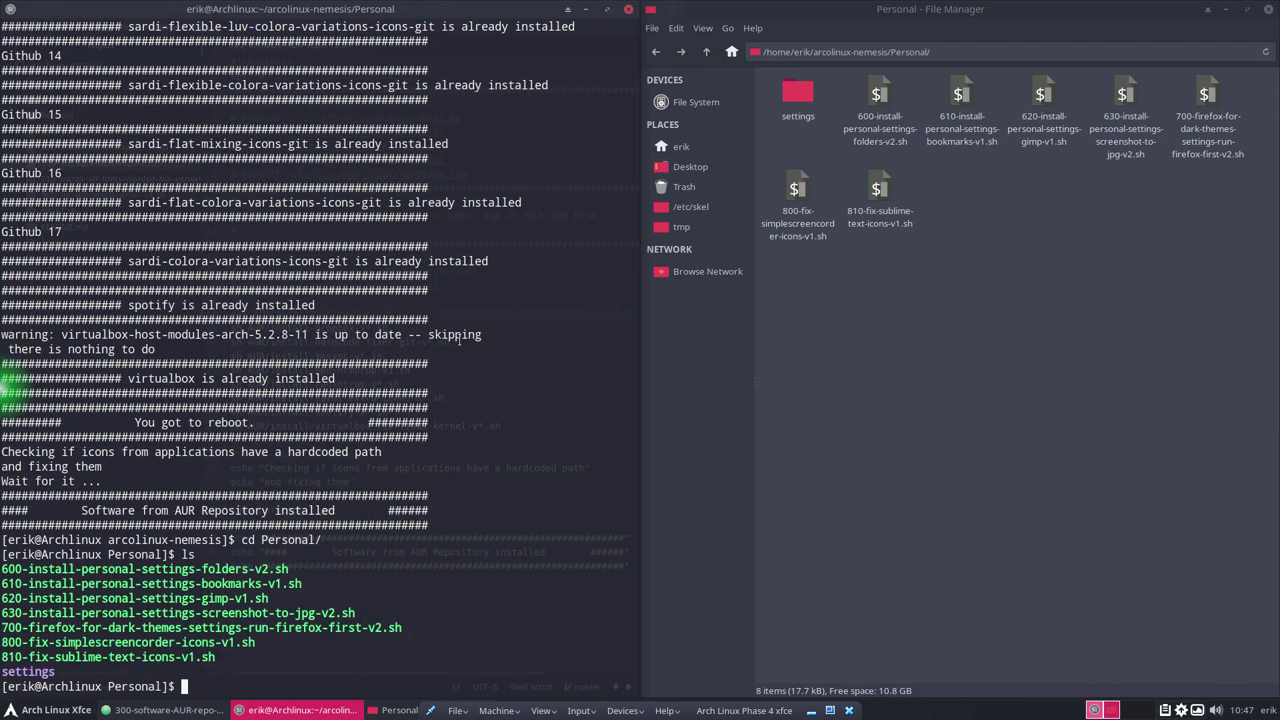
Run the 600-install-personal-settings-folders-v2.sh and 610-install-personal-settings-bookmarks-v1.sh scripts
type("./60")
key("Tab")
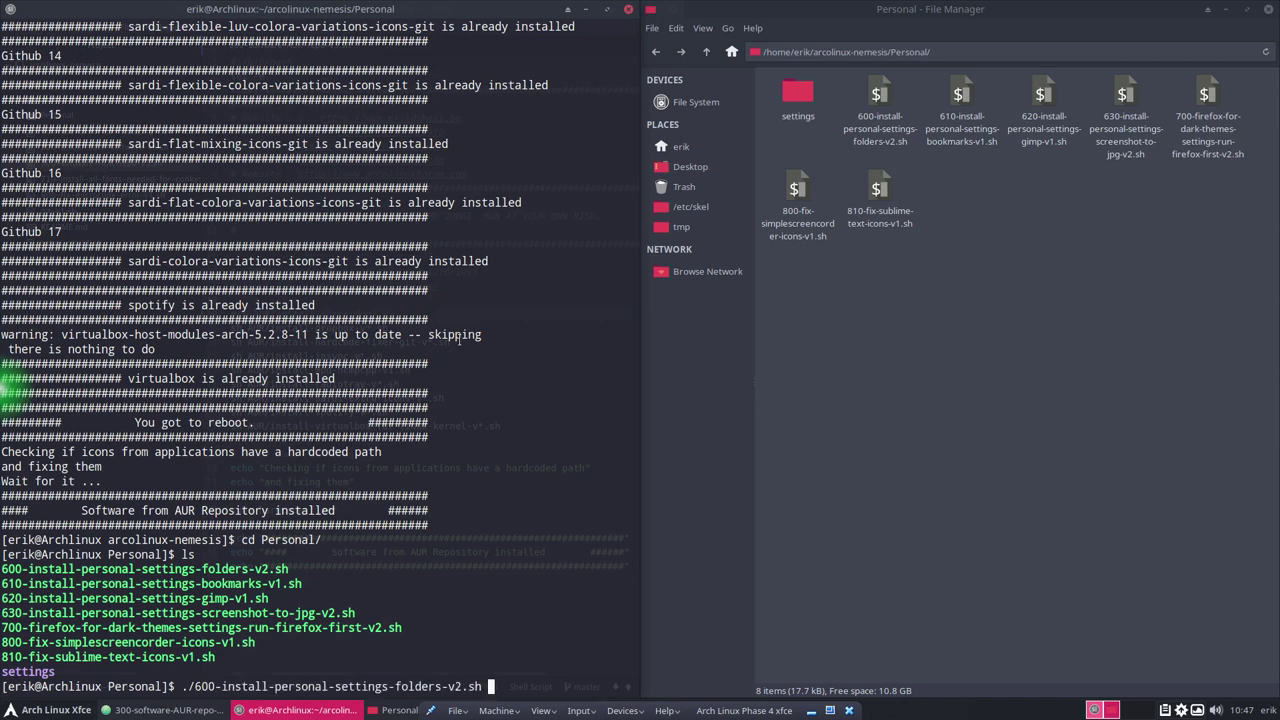
key("Return")
type("./6")
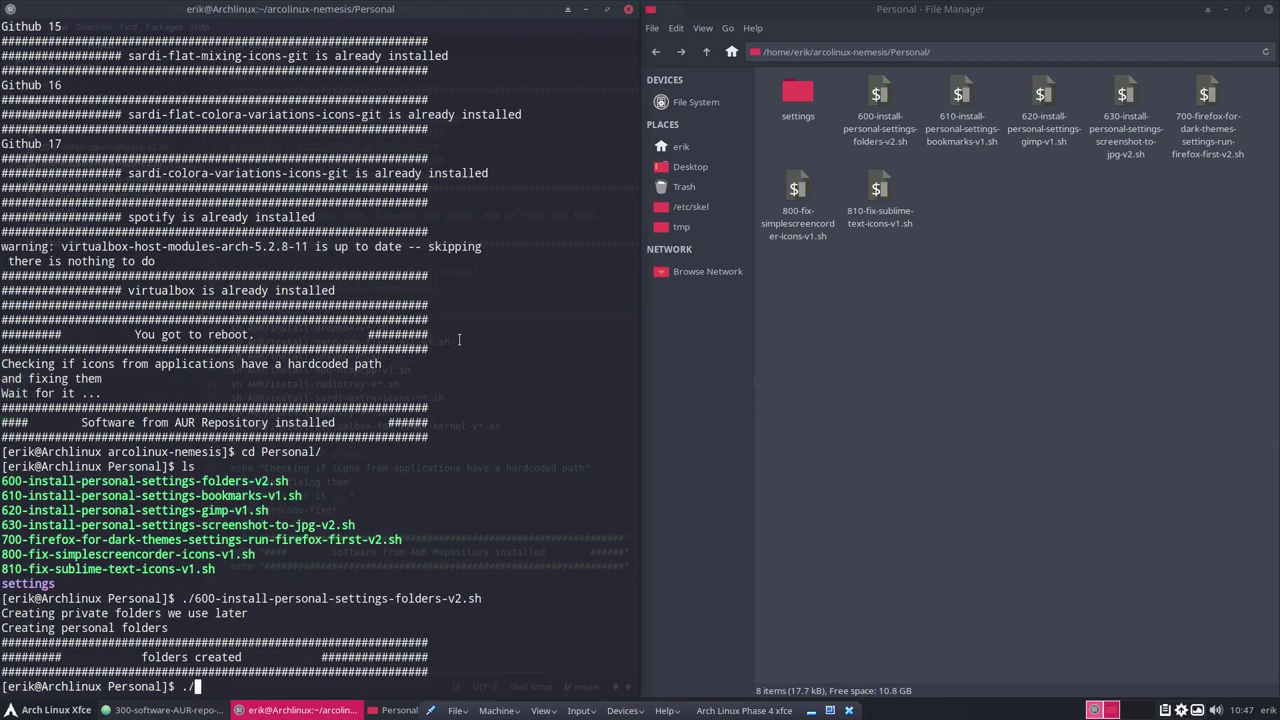
type("1")
key("Tab")
key("Return")
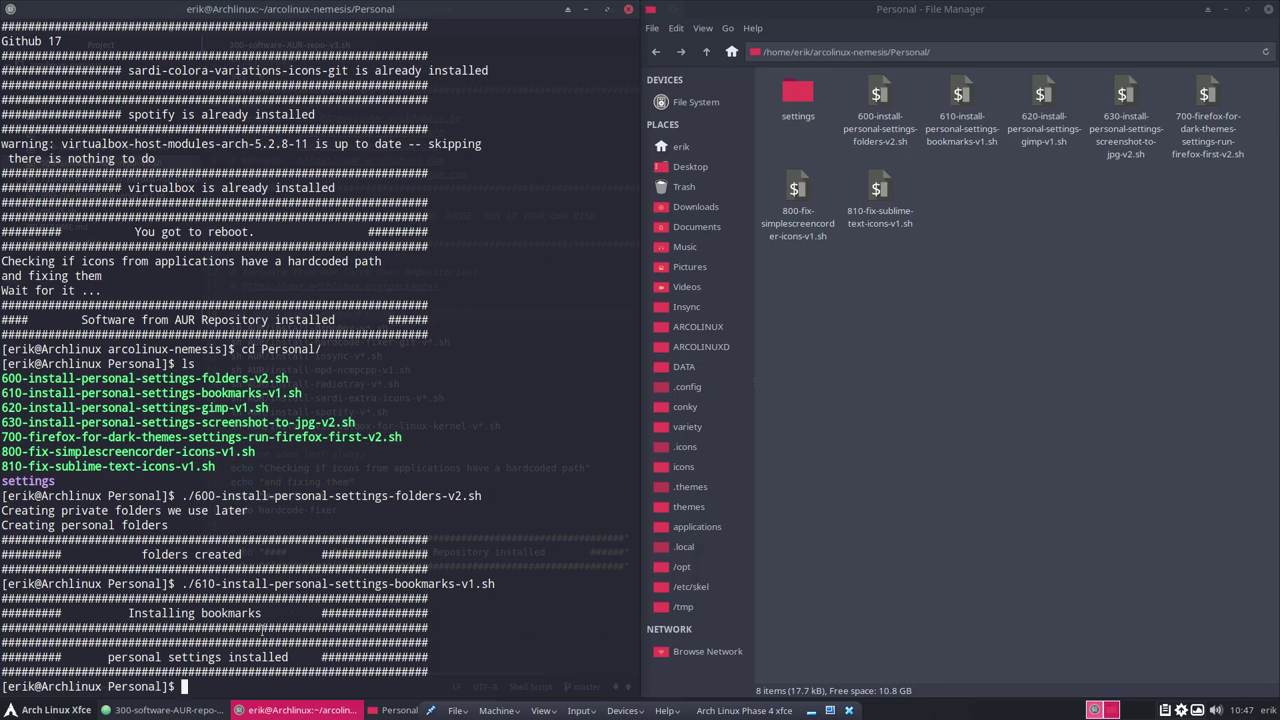
Run the 620-install-personal-settings-gimp-v1.sh and 630-install-personal-settings-screenshot-to-jpg-v2.sh scripts
type("./62")
key("Tab")
key("Return")
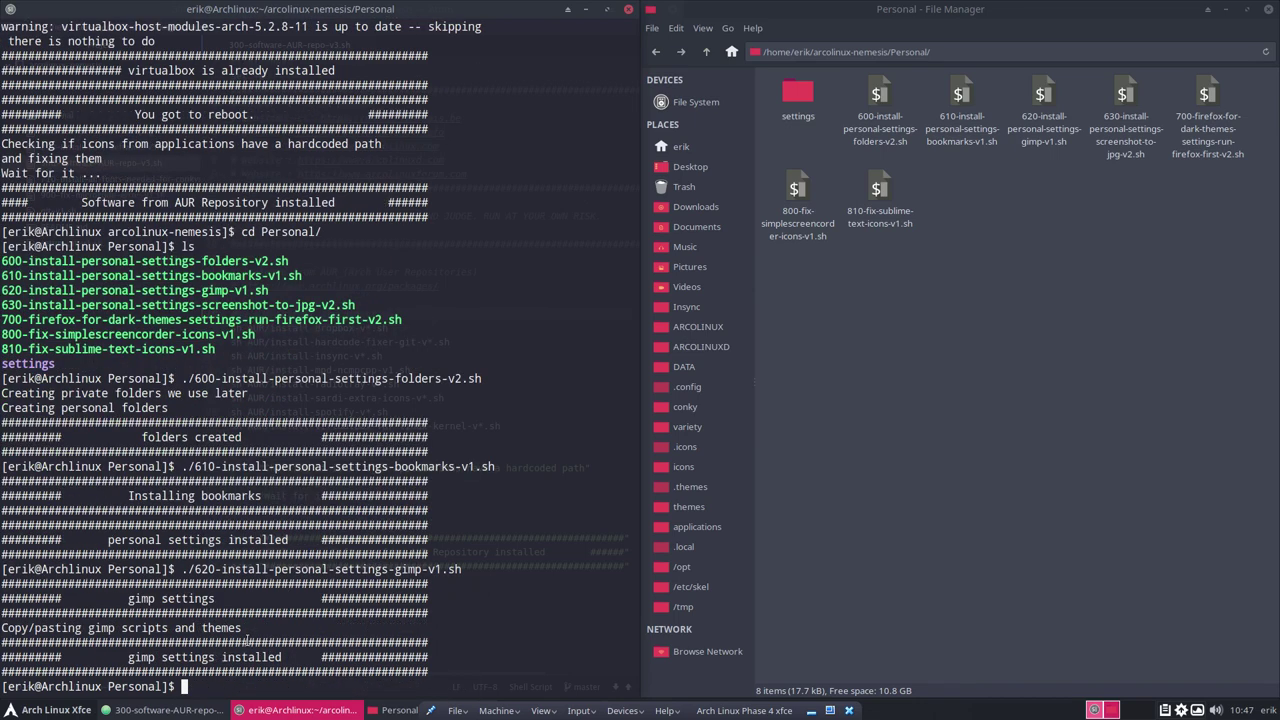
type("./63")
key("Tab")
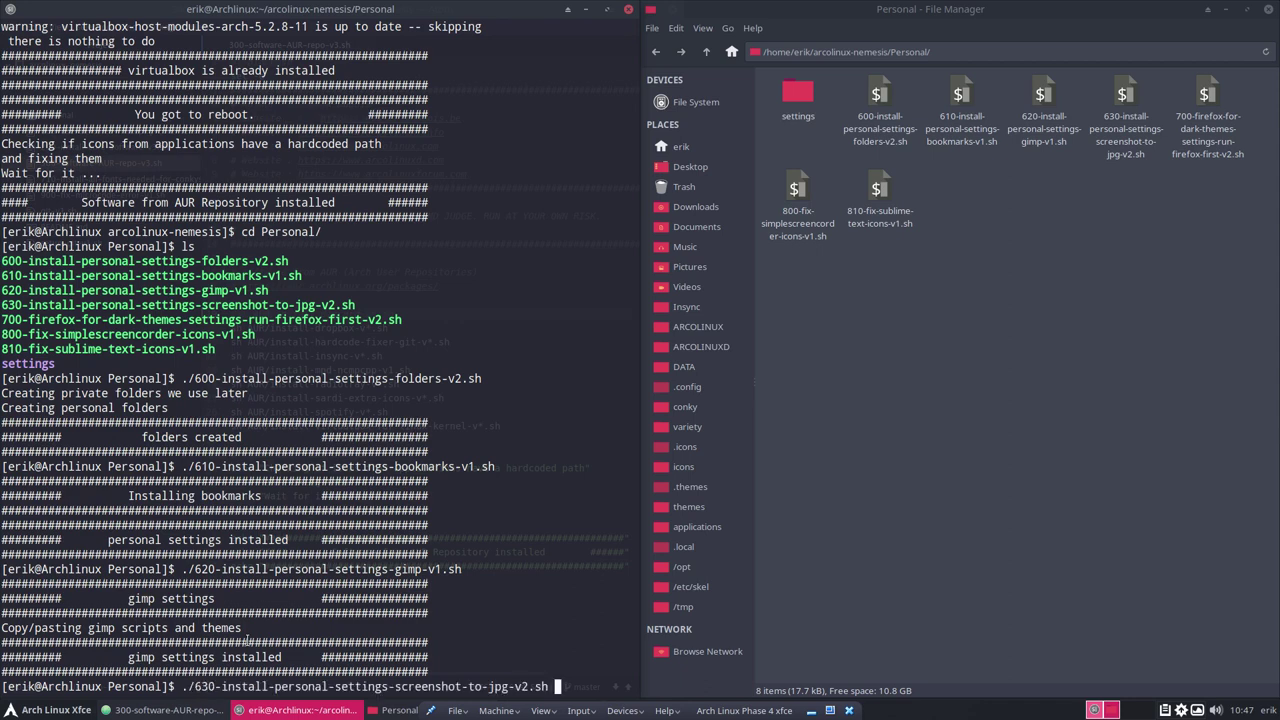
key("Return")
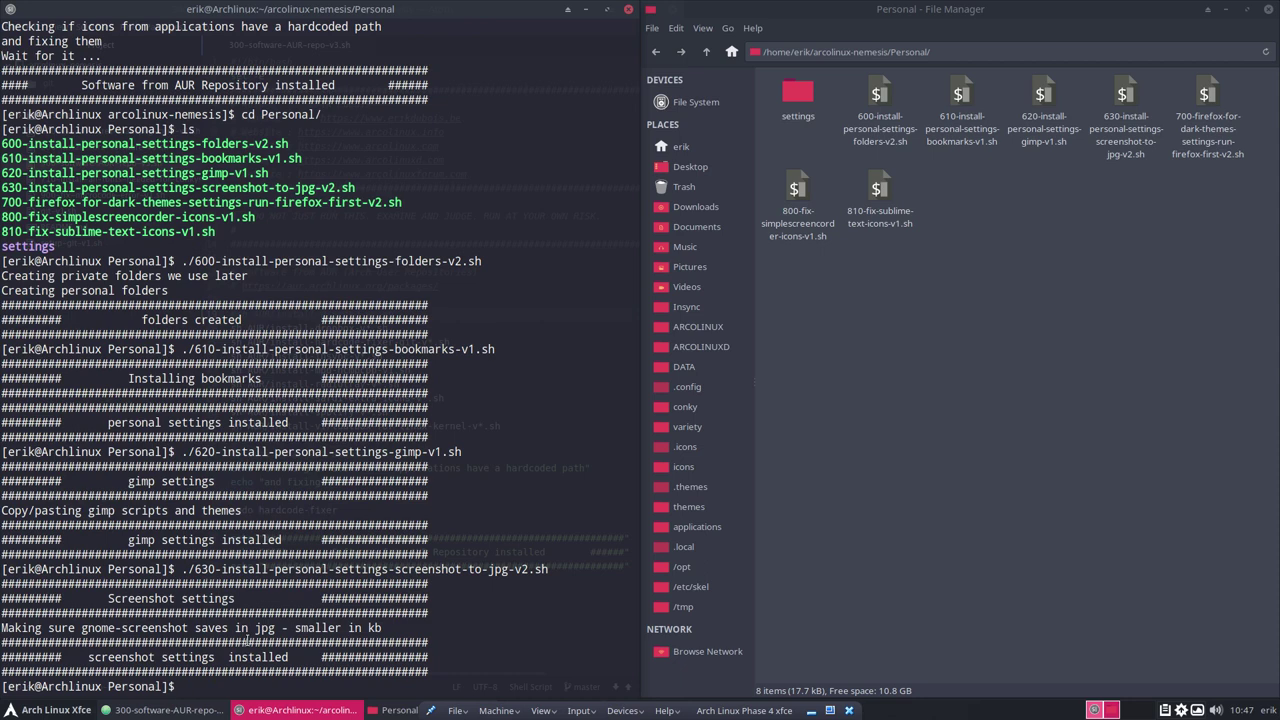
Launch Firefox once so its profile directory exists, and close it again
left_click(38, 712)
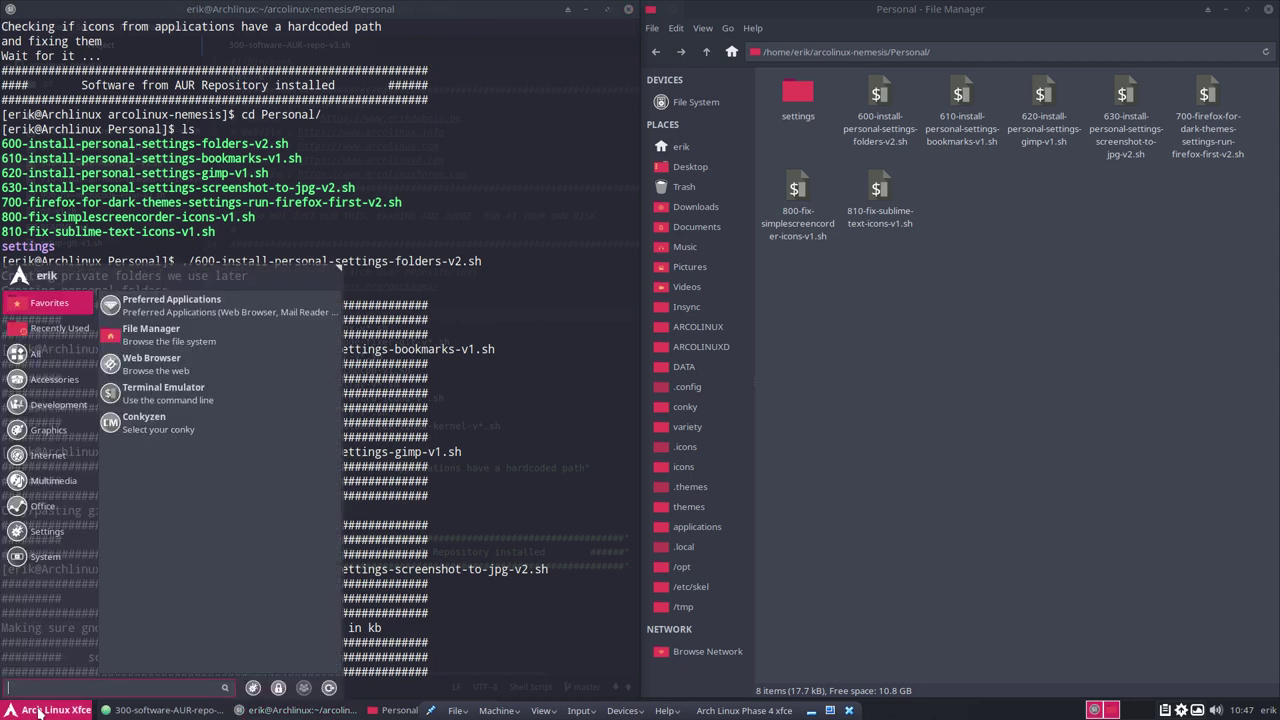
type("firef")
key("Return")
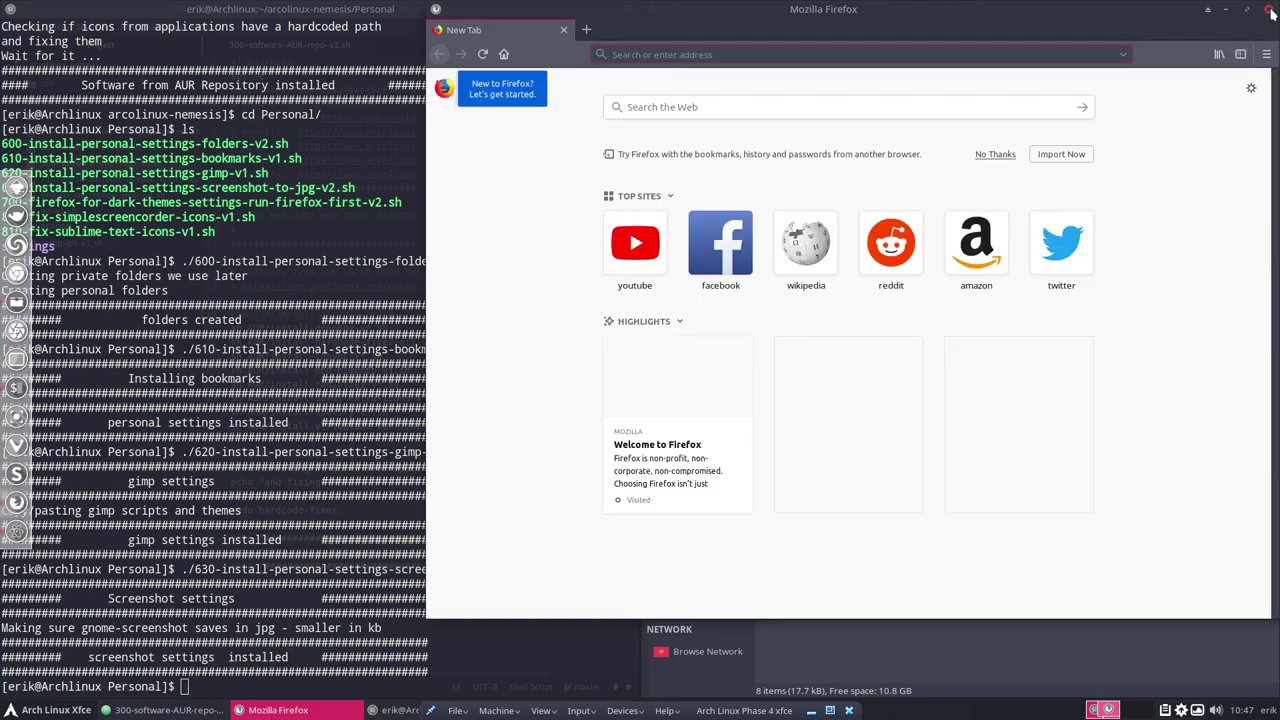
left_click(1269, 9)
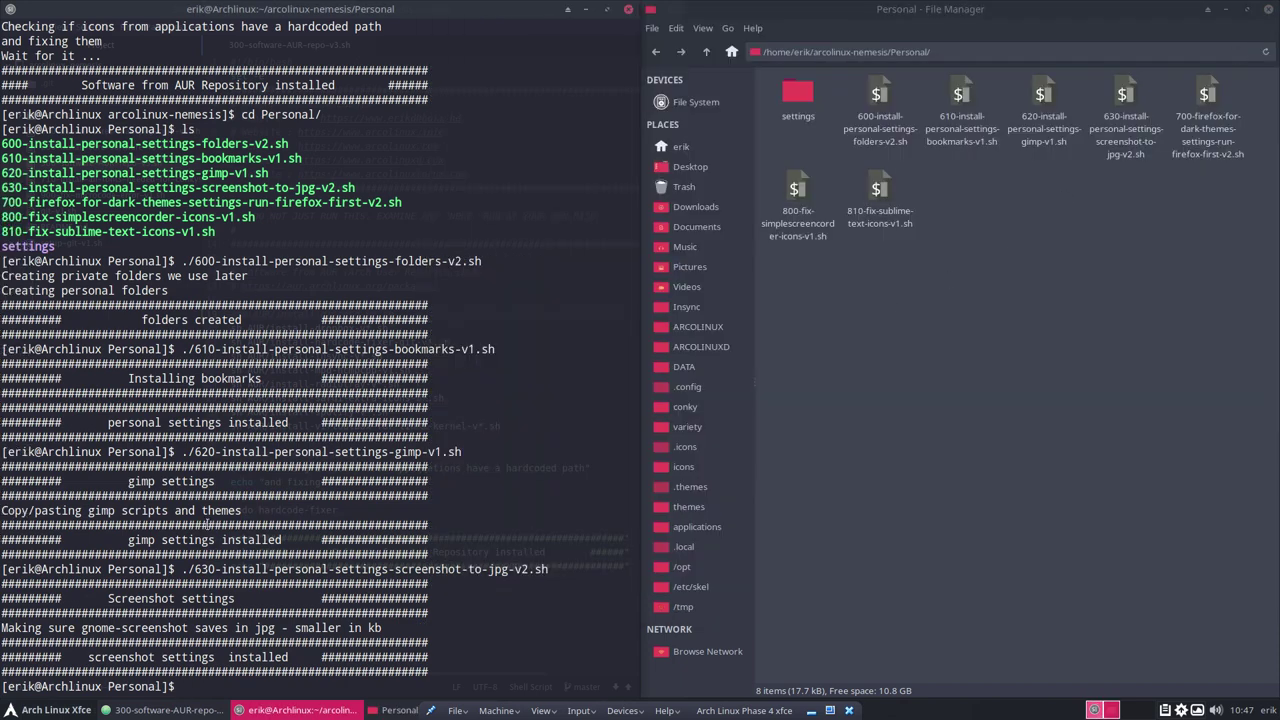
Run the 700-firefox-for-dark-themes-settings-run-firefox-first-v2.sh script in the terminal
type("./700")
key("Tab")
key("Return")
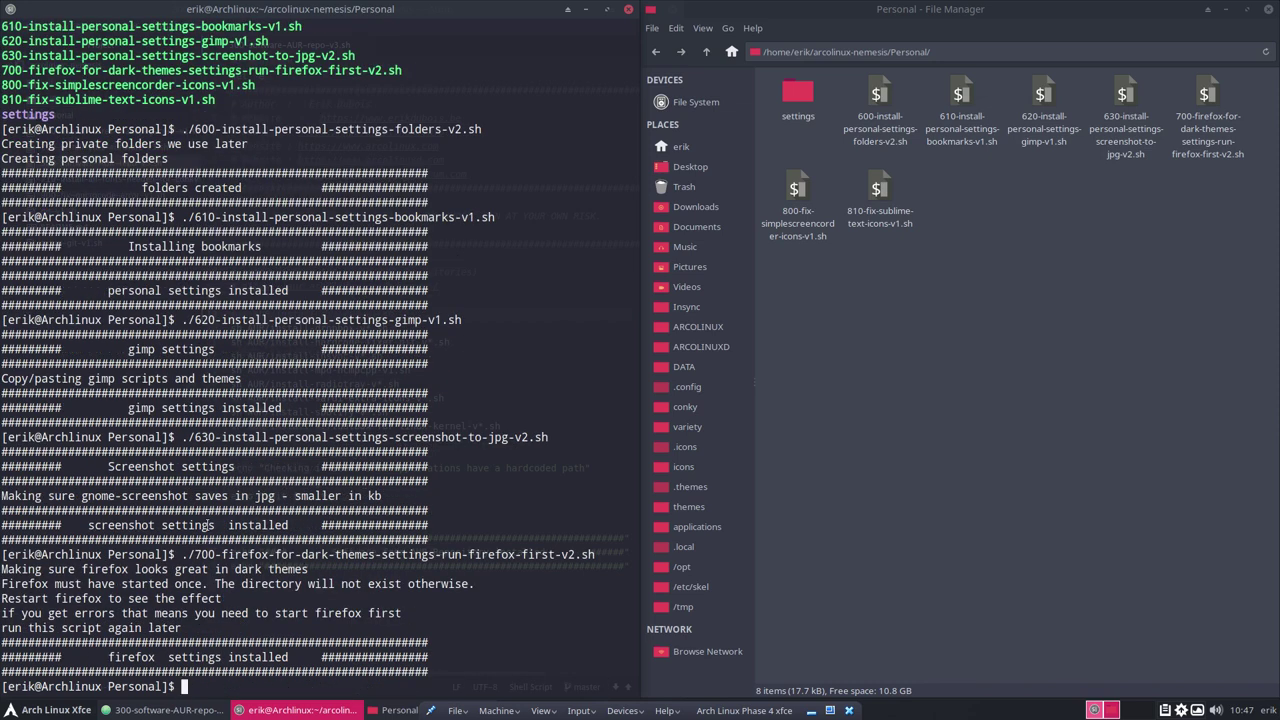
Inspect the 800-fix-simplescreencorder-icons-v1.sh script in Sublime Text and run it in the terminal
type("./80")
key("Tab")
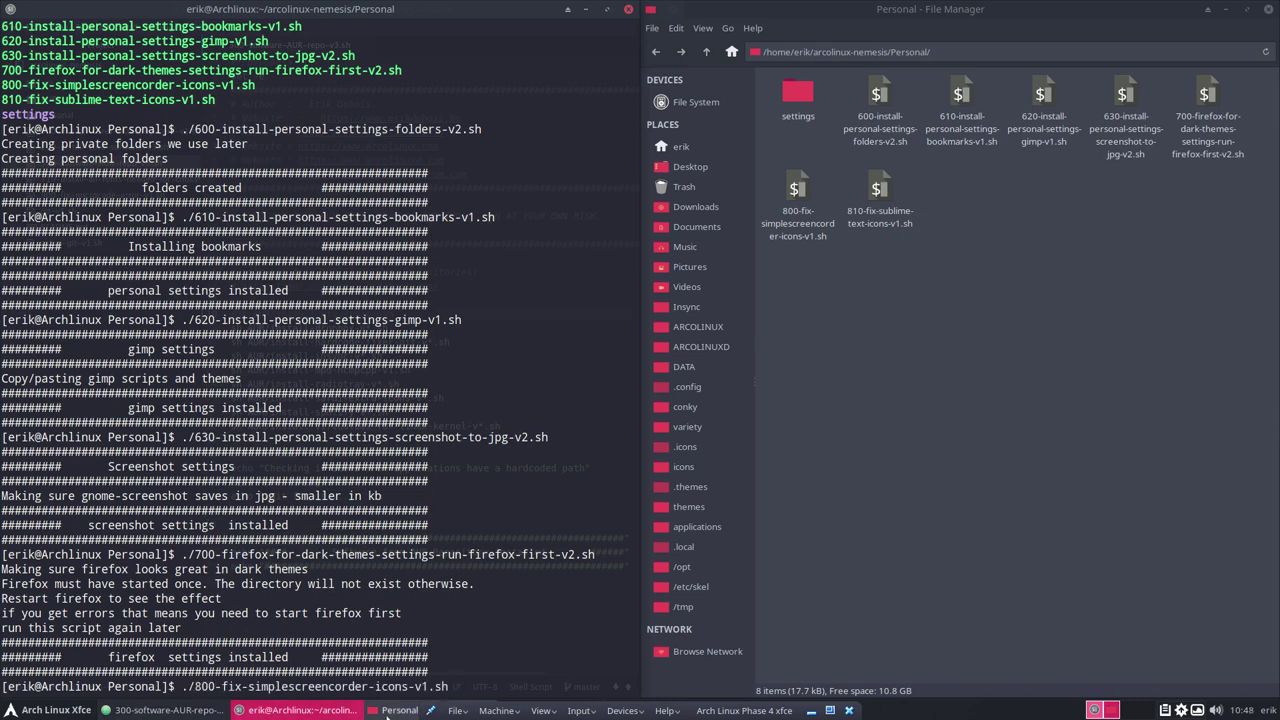
right_click(806, 190)
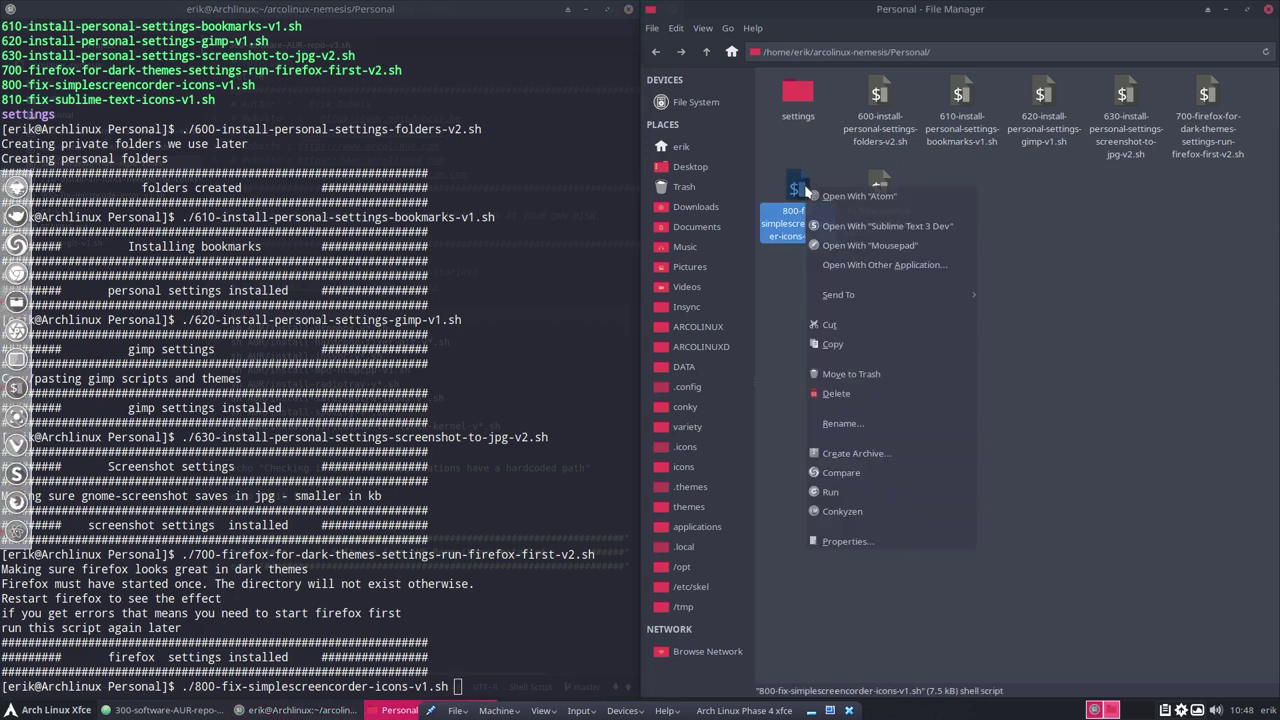
left_click(903, 244)
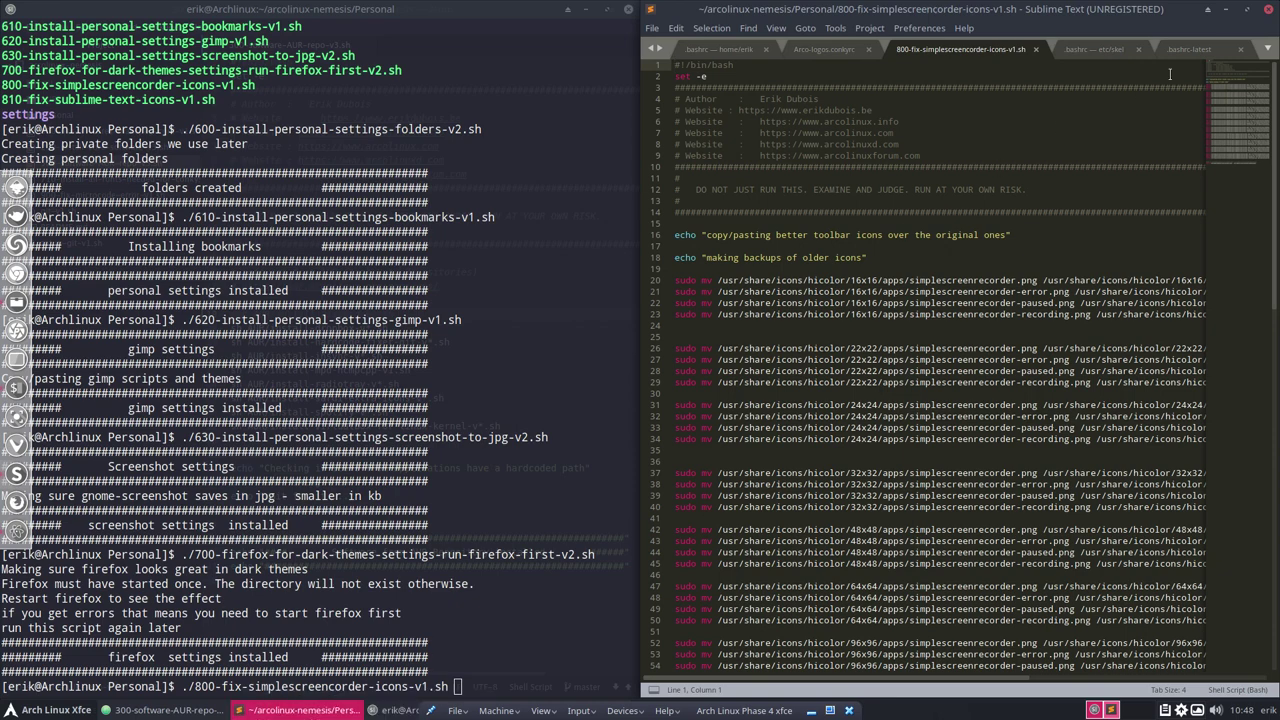
left_click(1266, 9)
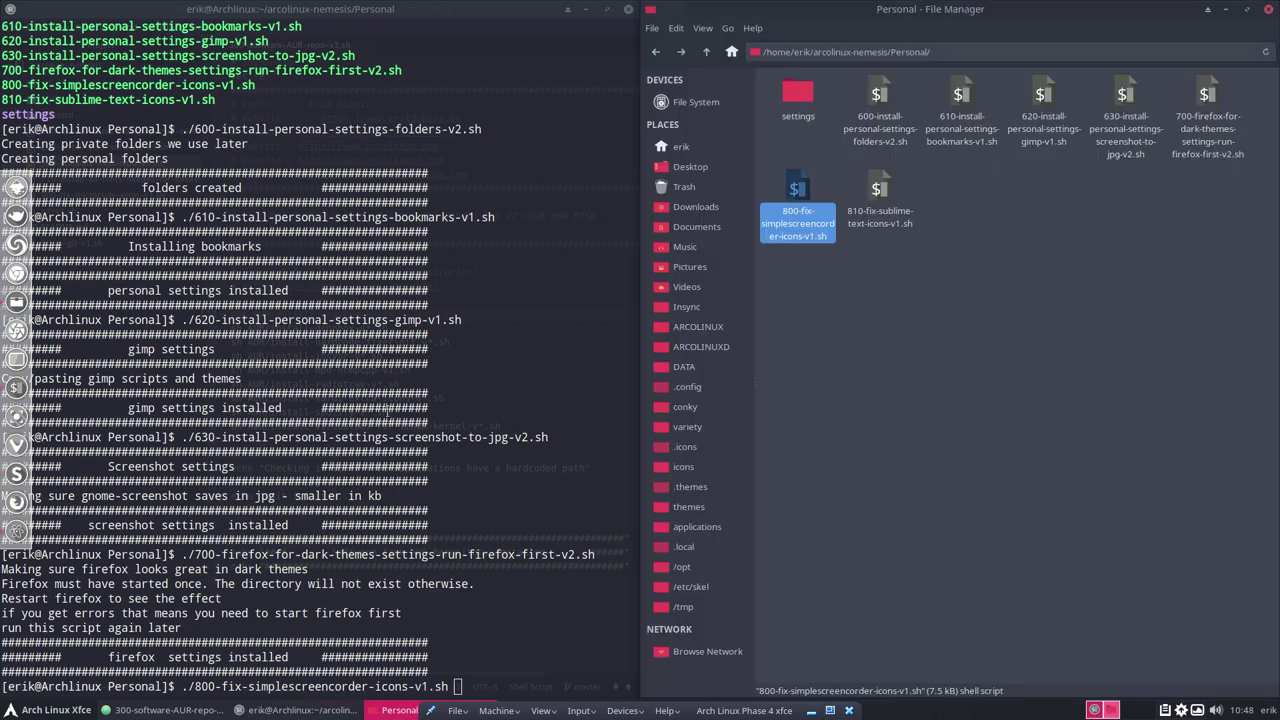
left_click(387, 410)
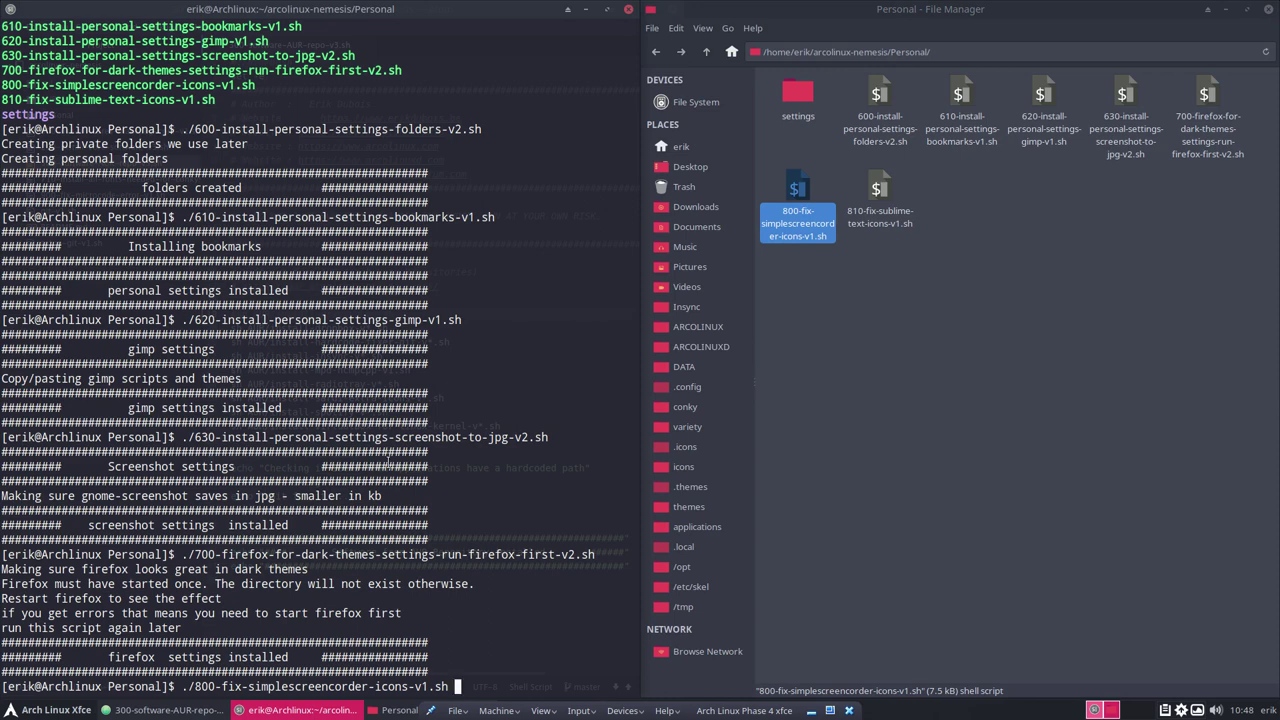
key("Return")
Run the 810-fix-sublime-text-icons-v1.sh script in the terminal
type(".")
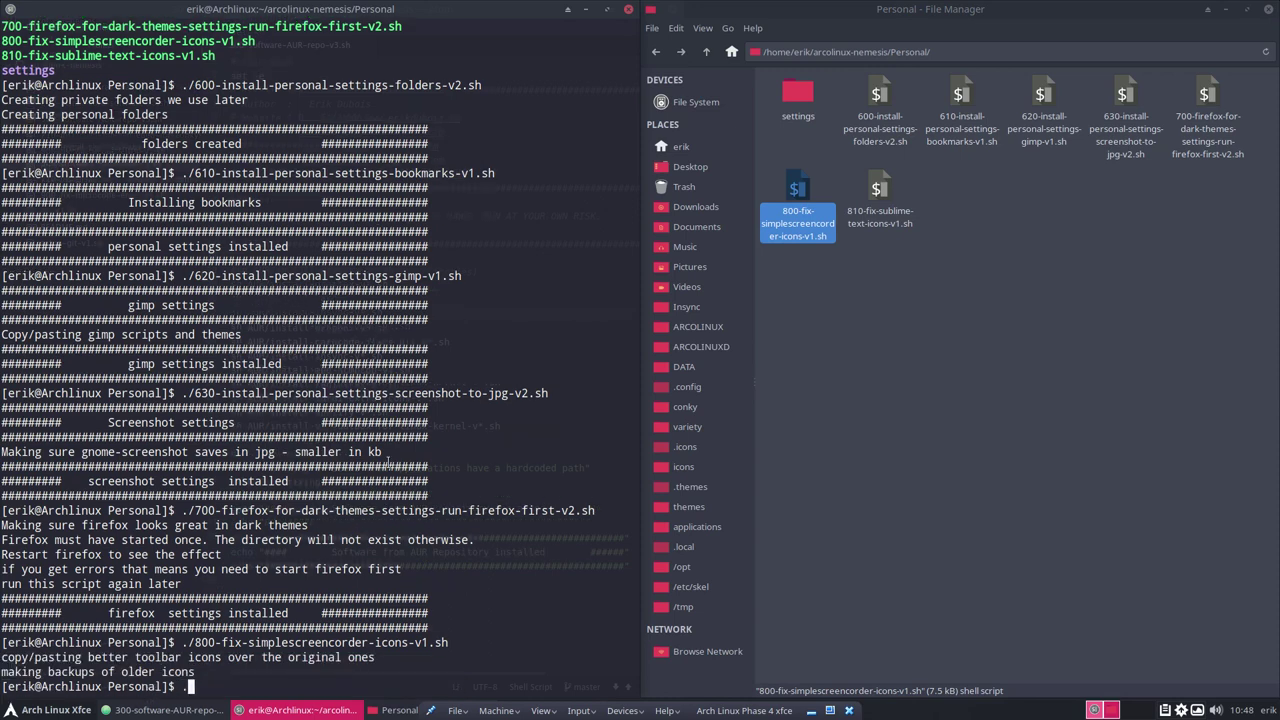
type("/81")
key("Tab")
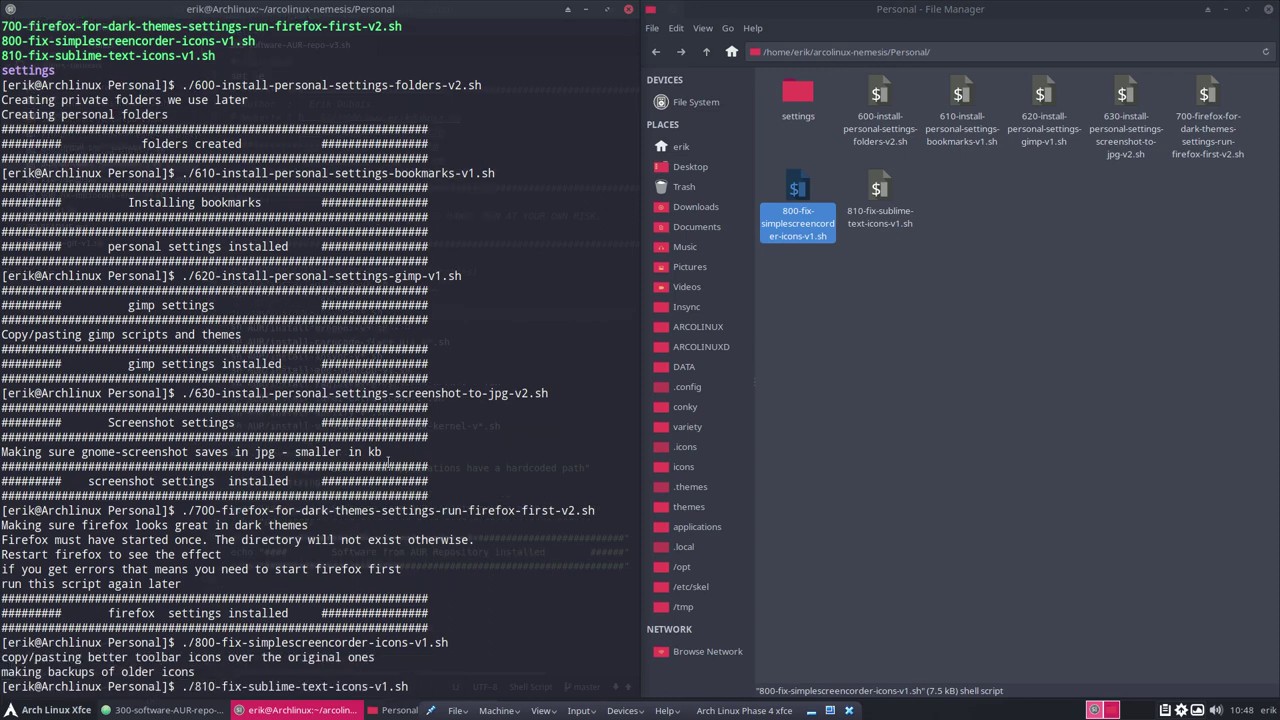
key("Return")
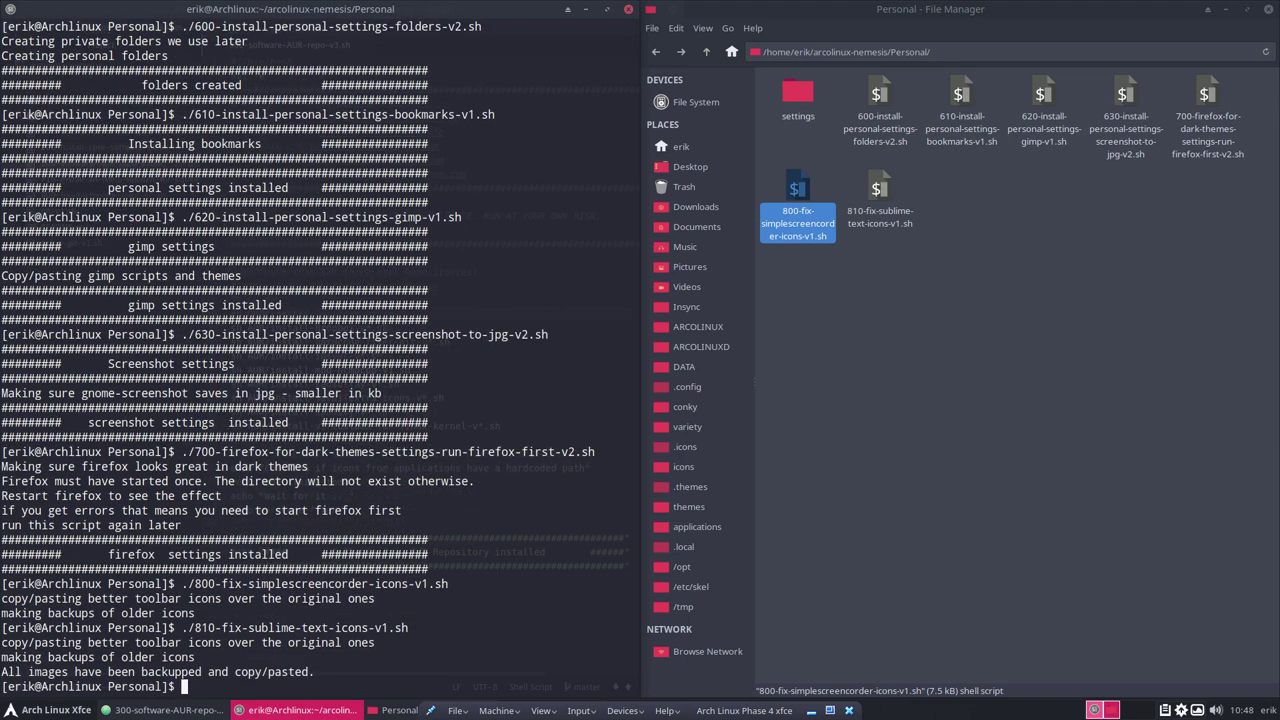
Launch Sublime Text, view the 800-fix-simplescreencorder-icons-v1.sh script at a larger text size, and close the editor
left_click(66, 711)
type("sun")
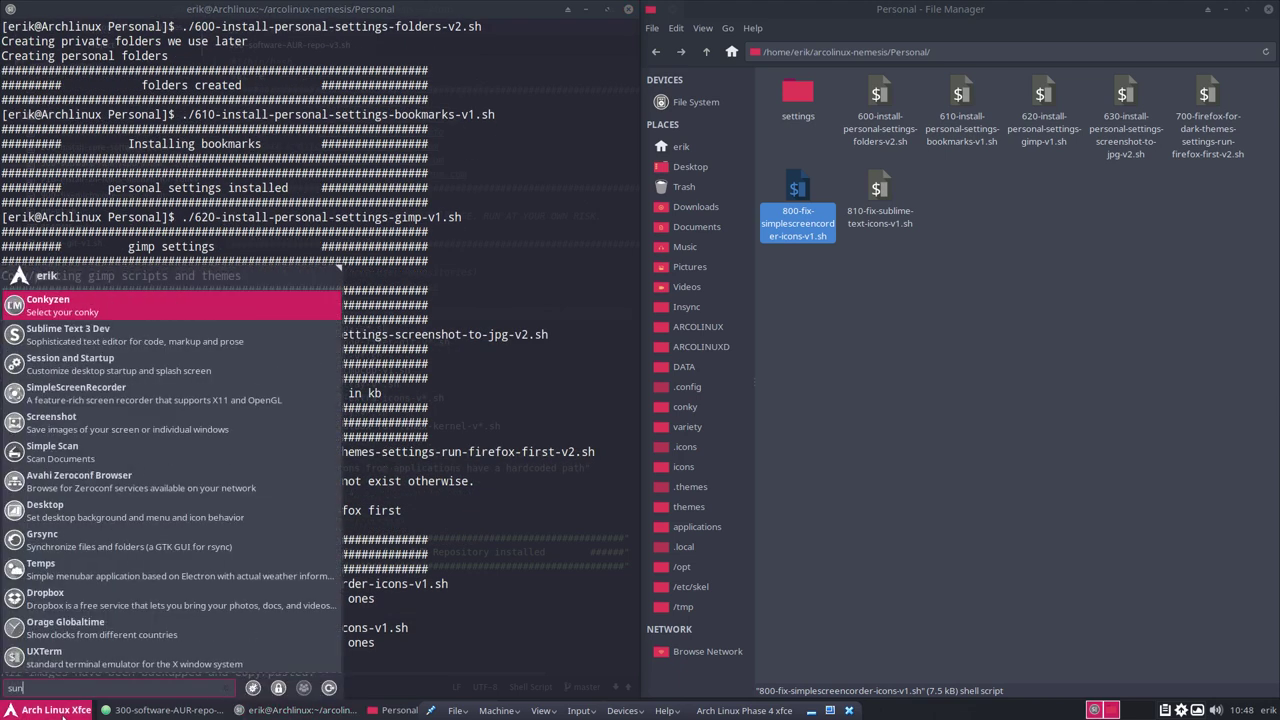
key("Return")
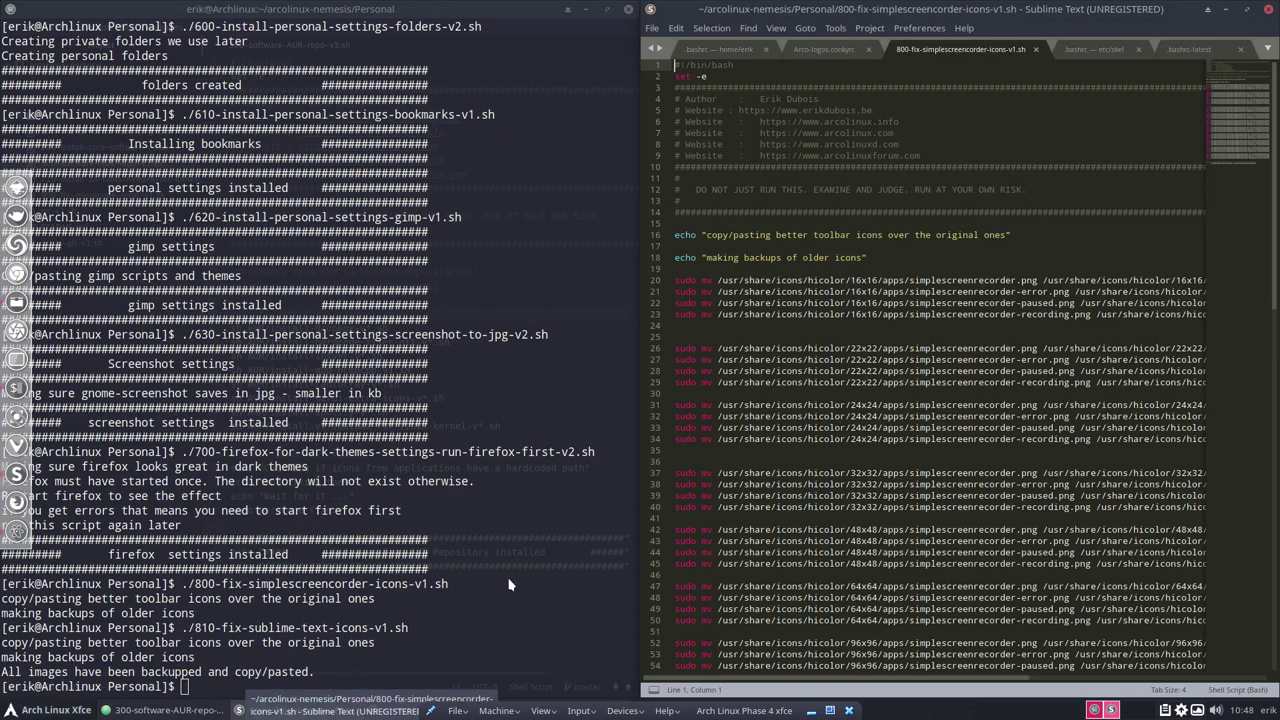
scroll(1066, 241, "up", 3)
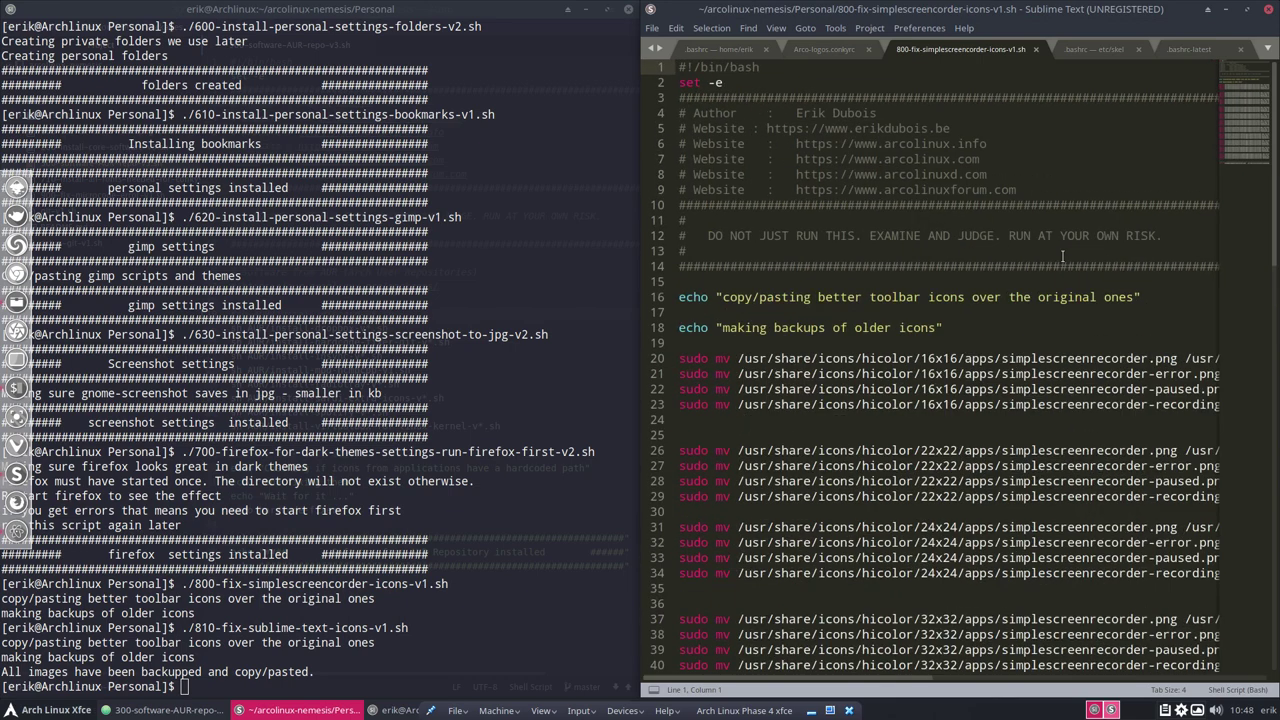
left_click(1268, 9)
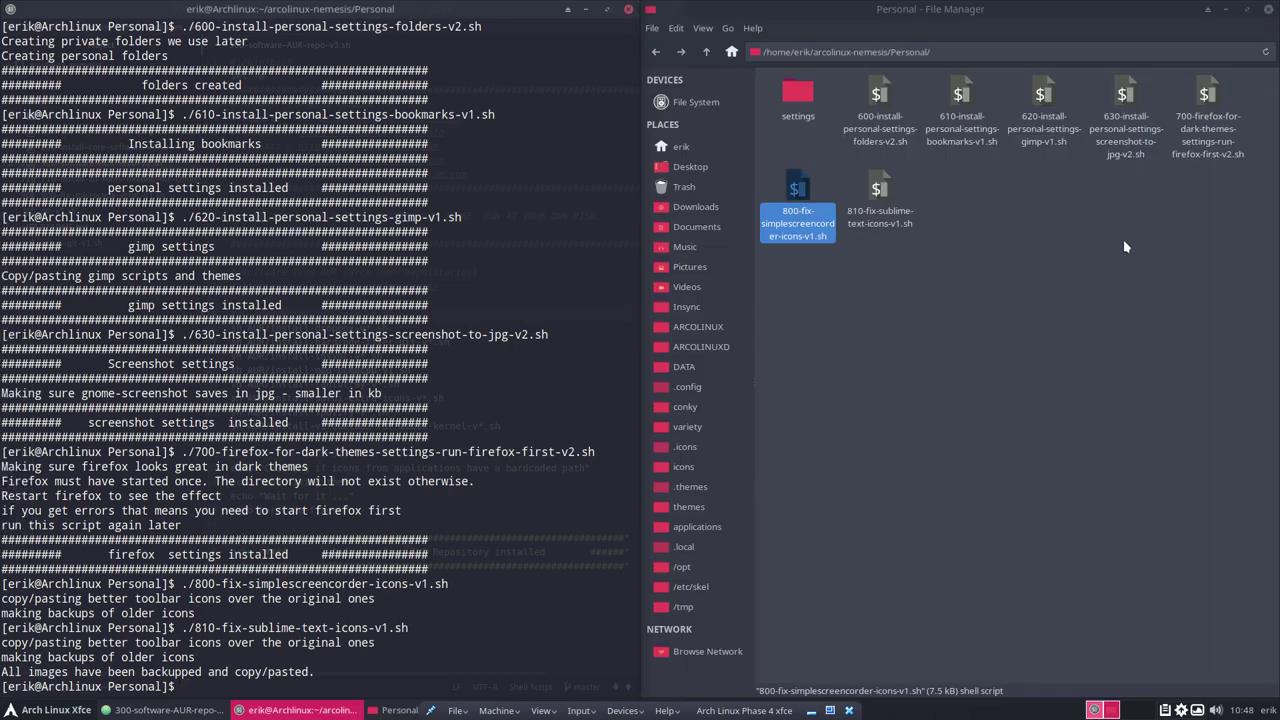
Go up to the arcolinux-nemesis folder, and close the file manager, the terminal and the editor holding the 300-software-AUR-repo script
left_click(707, 52)
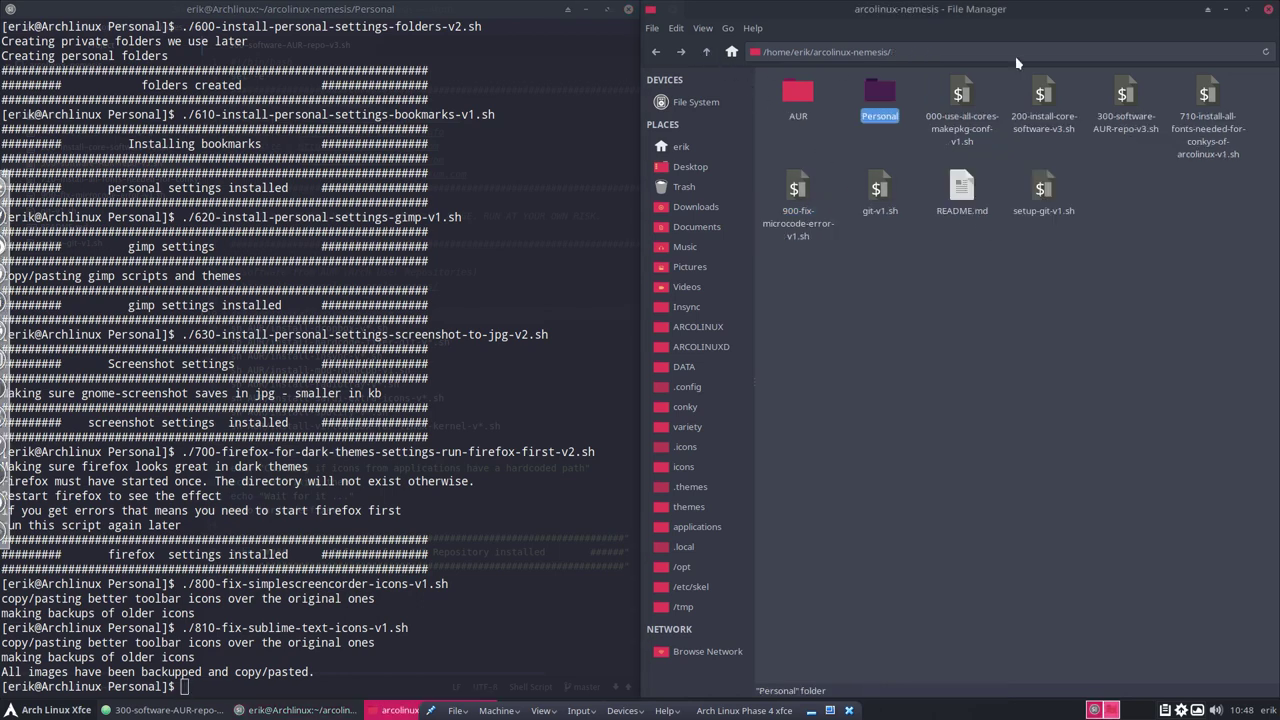
left_click(1270, 9)
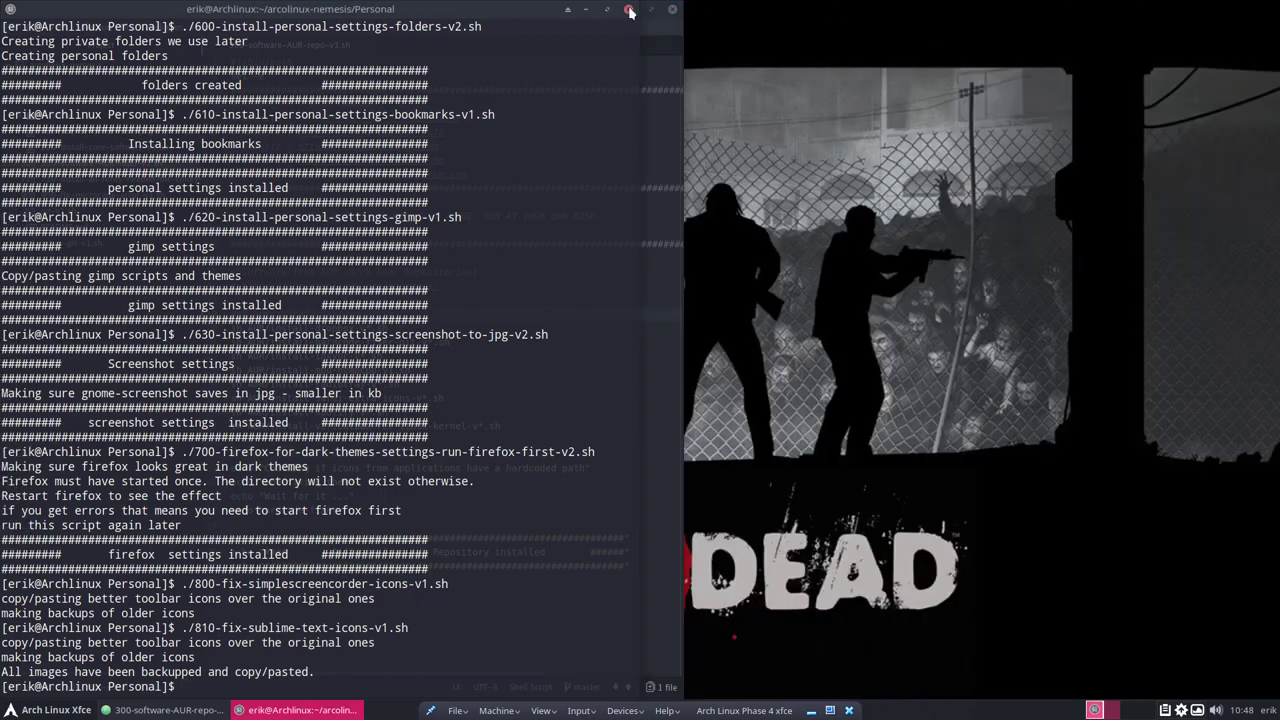
left_click(628, 9)
left_click(672, 9)
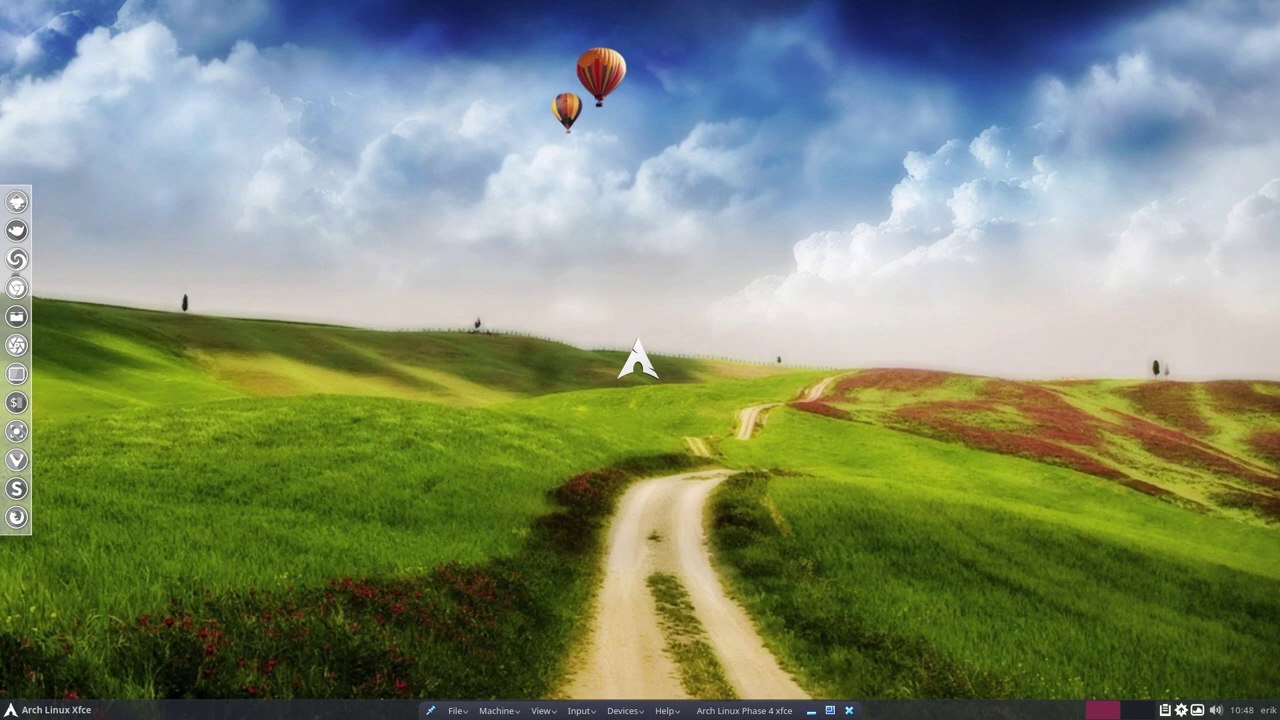
Look at the host's VirtualBox Manager, return to the virtual machine, and review the available categories in the Xfce Settings manager before closing it
left_click(811, 710)
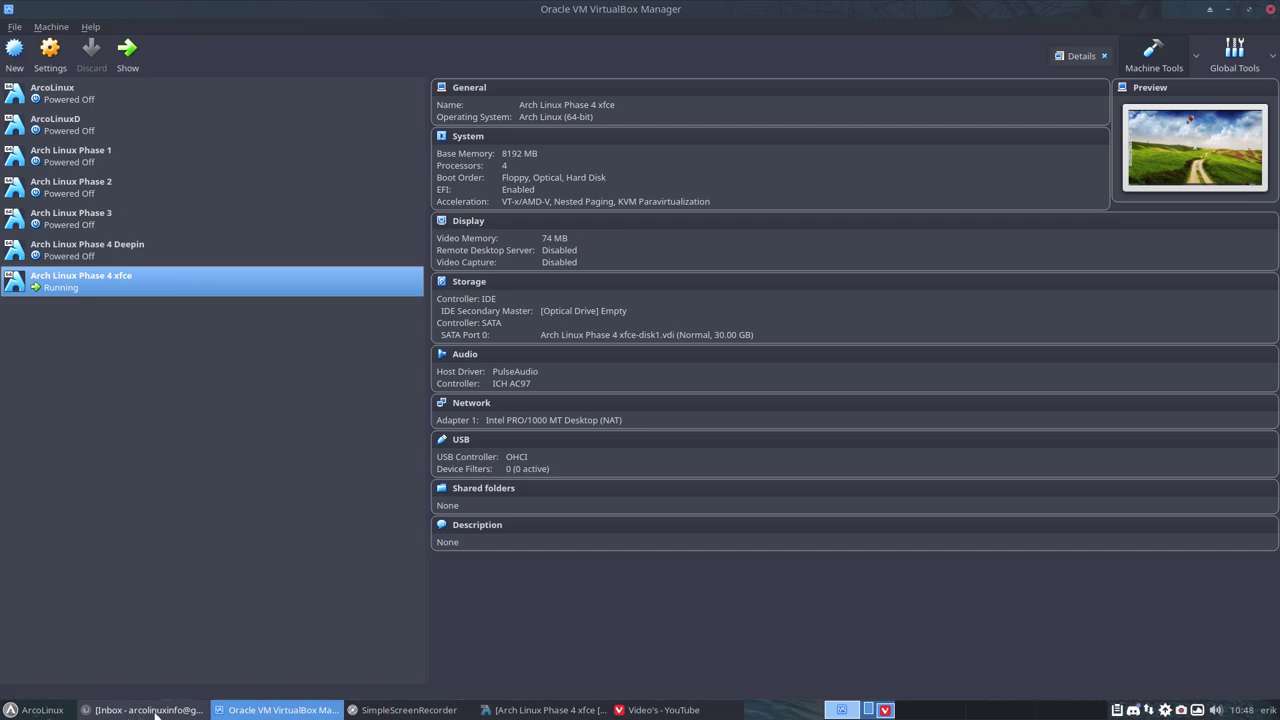
left_click(482, 709)
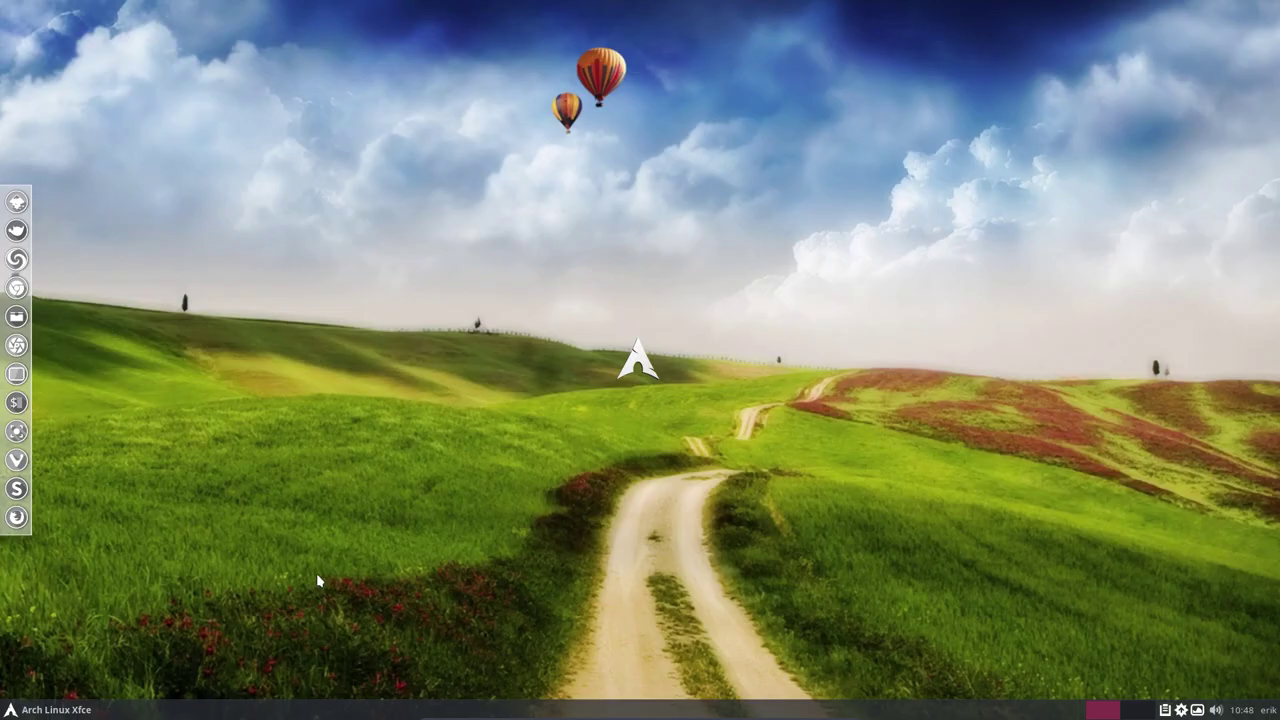
left_click(30, 712)
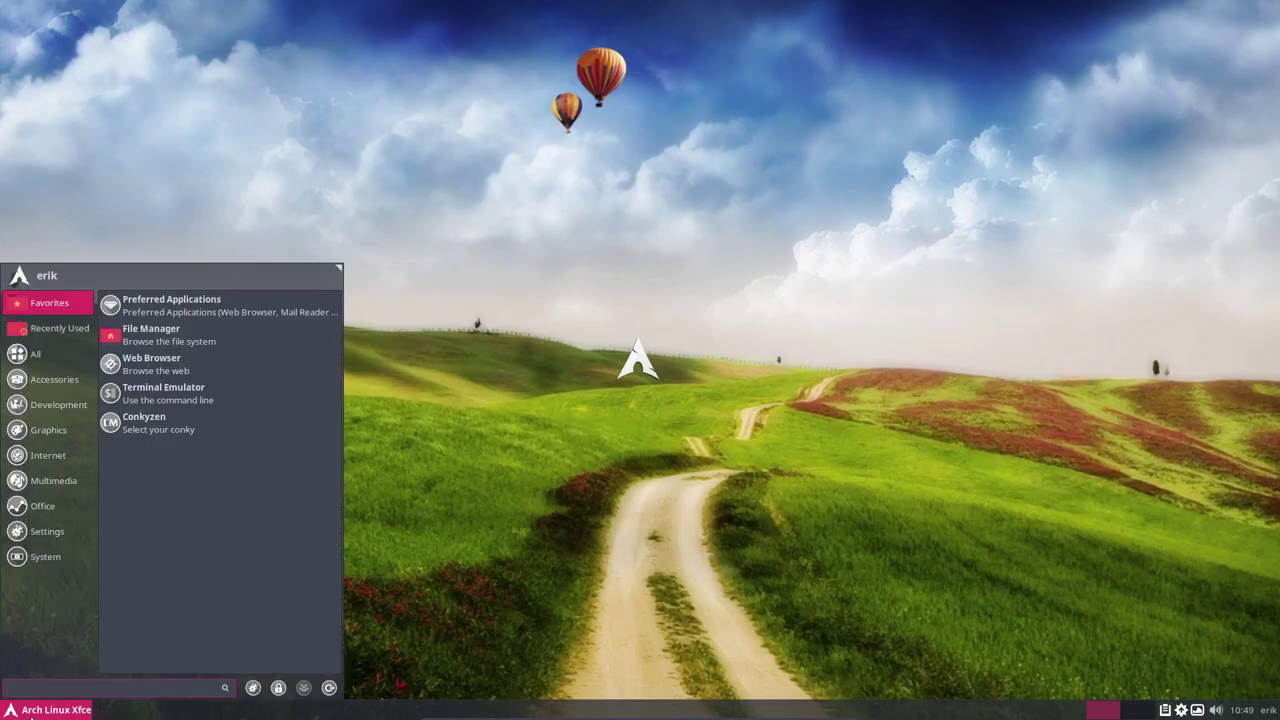
left_click(253, 688)
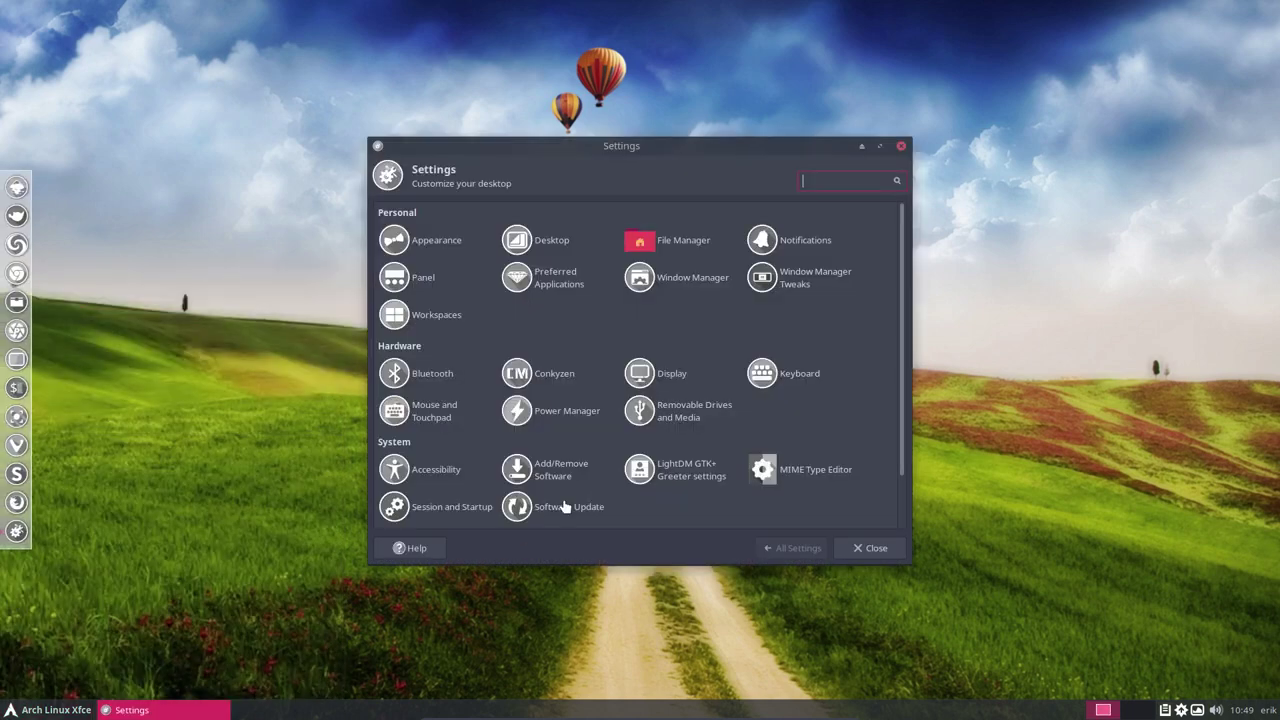
scroll(630, 385, "down", 2)
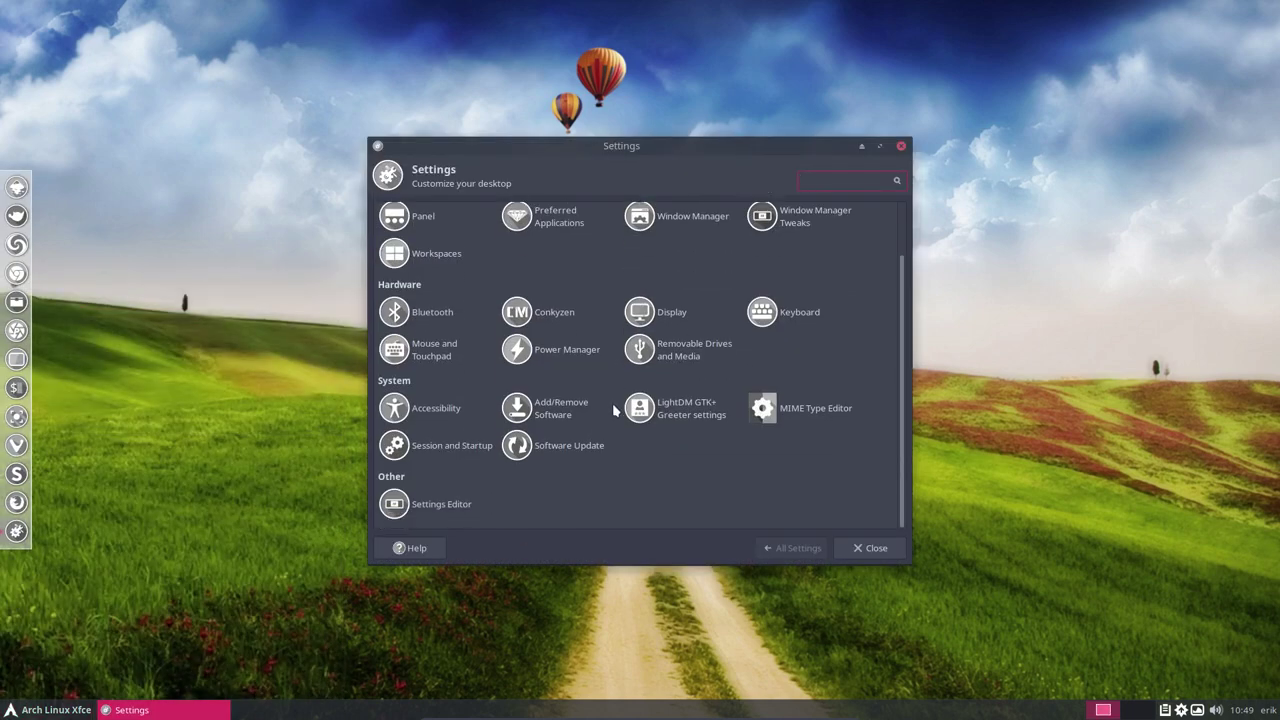
scroll(680, 498, "up", 2)
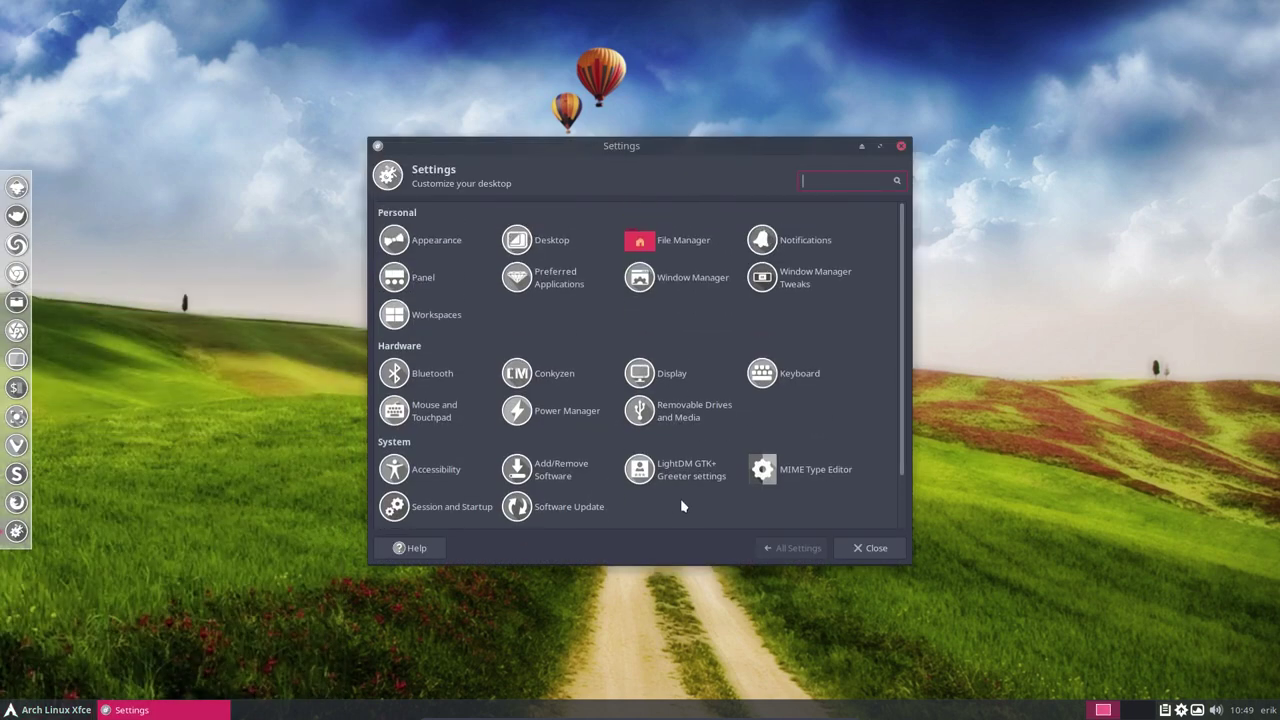
left_click(901, 145)
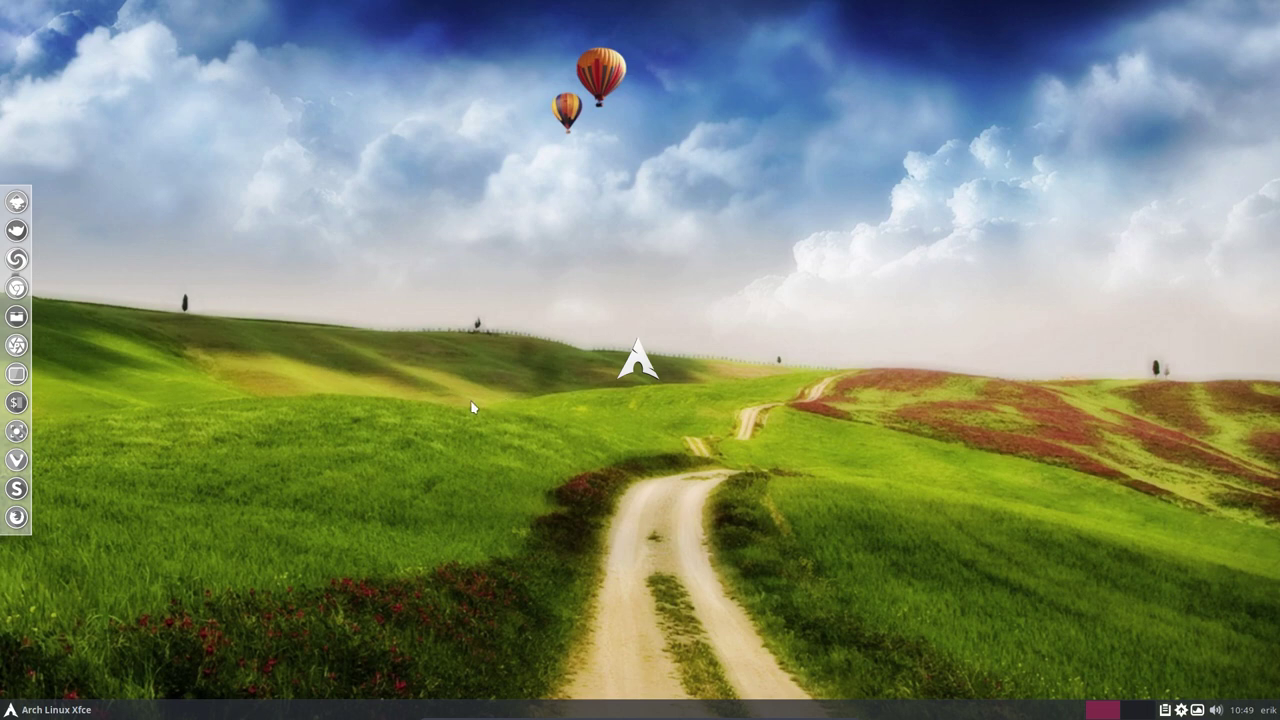
Open the Arch Linux Xfce application menu
left_click(50, 709)
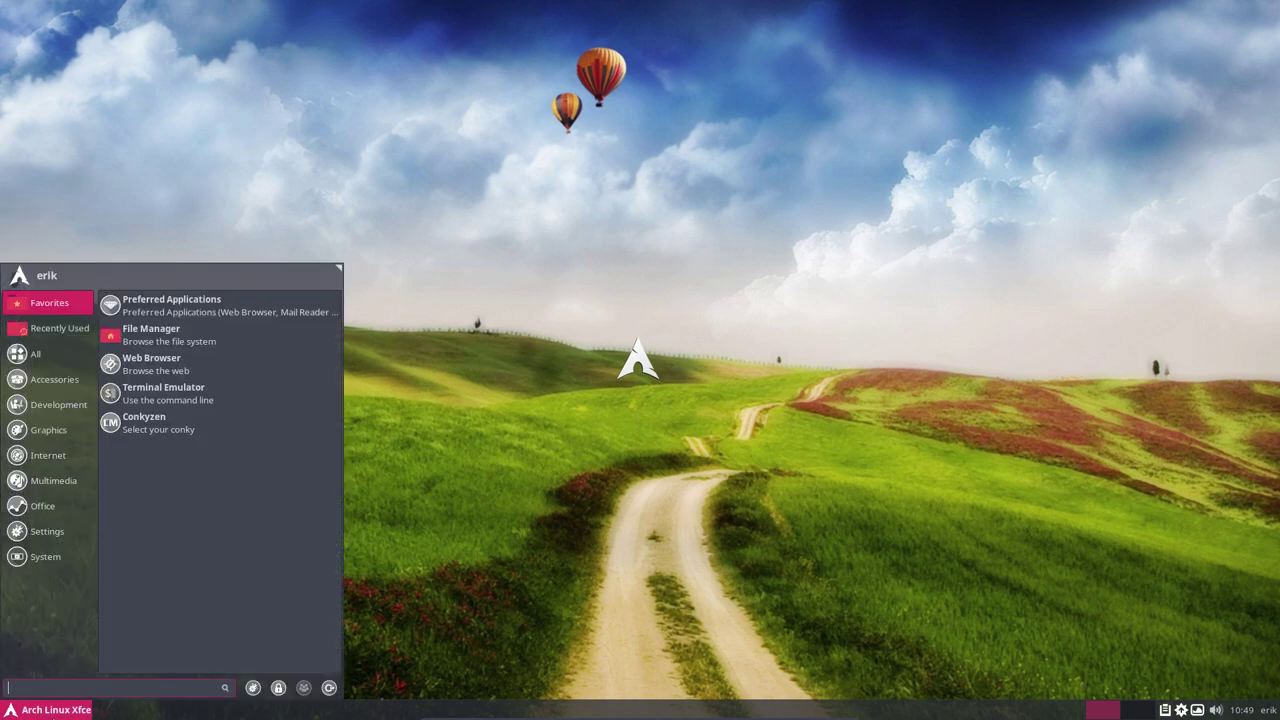